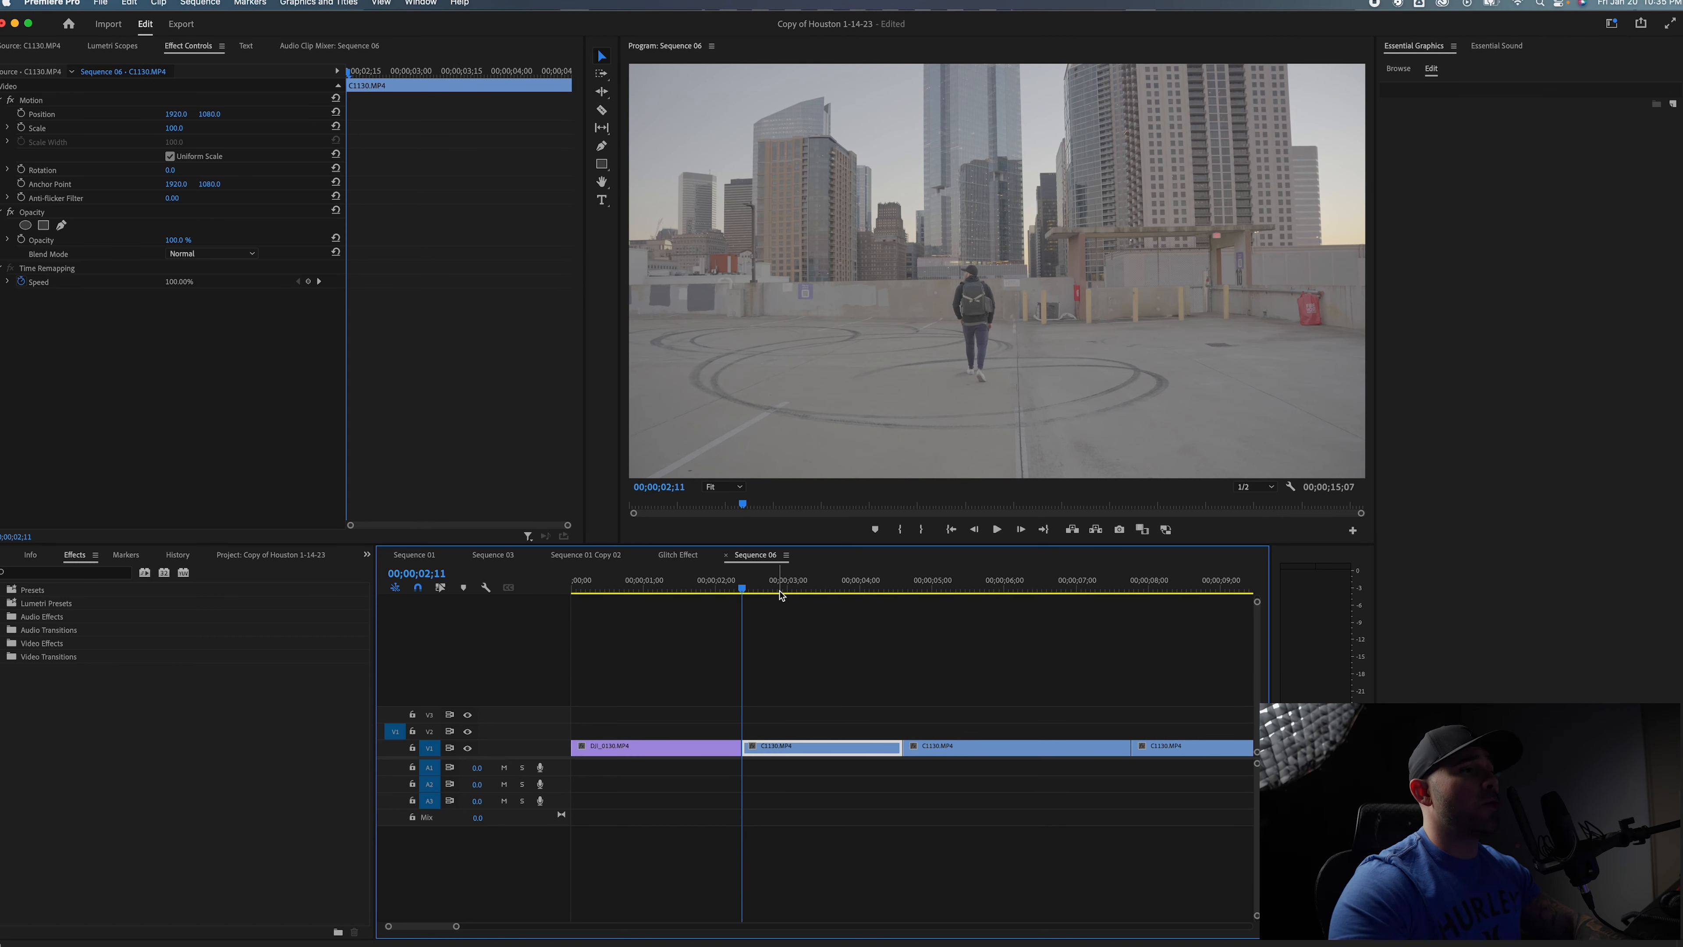
# Cut DJI_0130.MP4 five frames before its edit point with C1130.MP4, and cut C1130.MP4 five frames after it.
pyautogui.hotkey('shift', 'Left')
pyautogui.press('c')
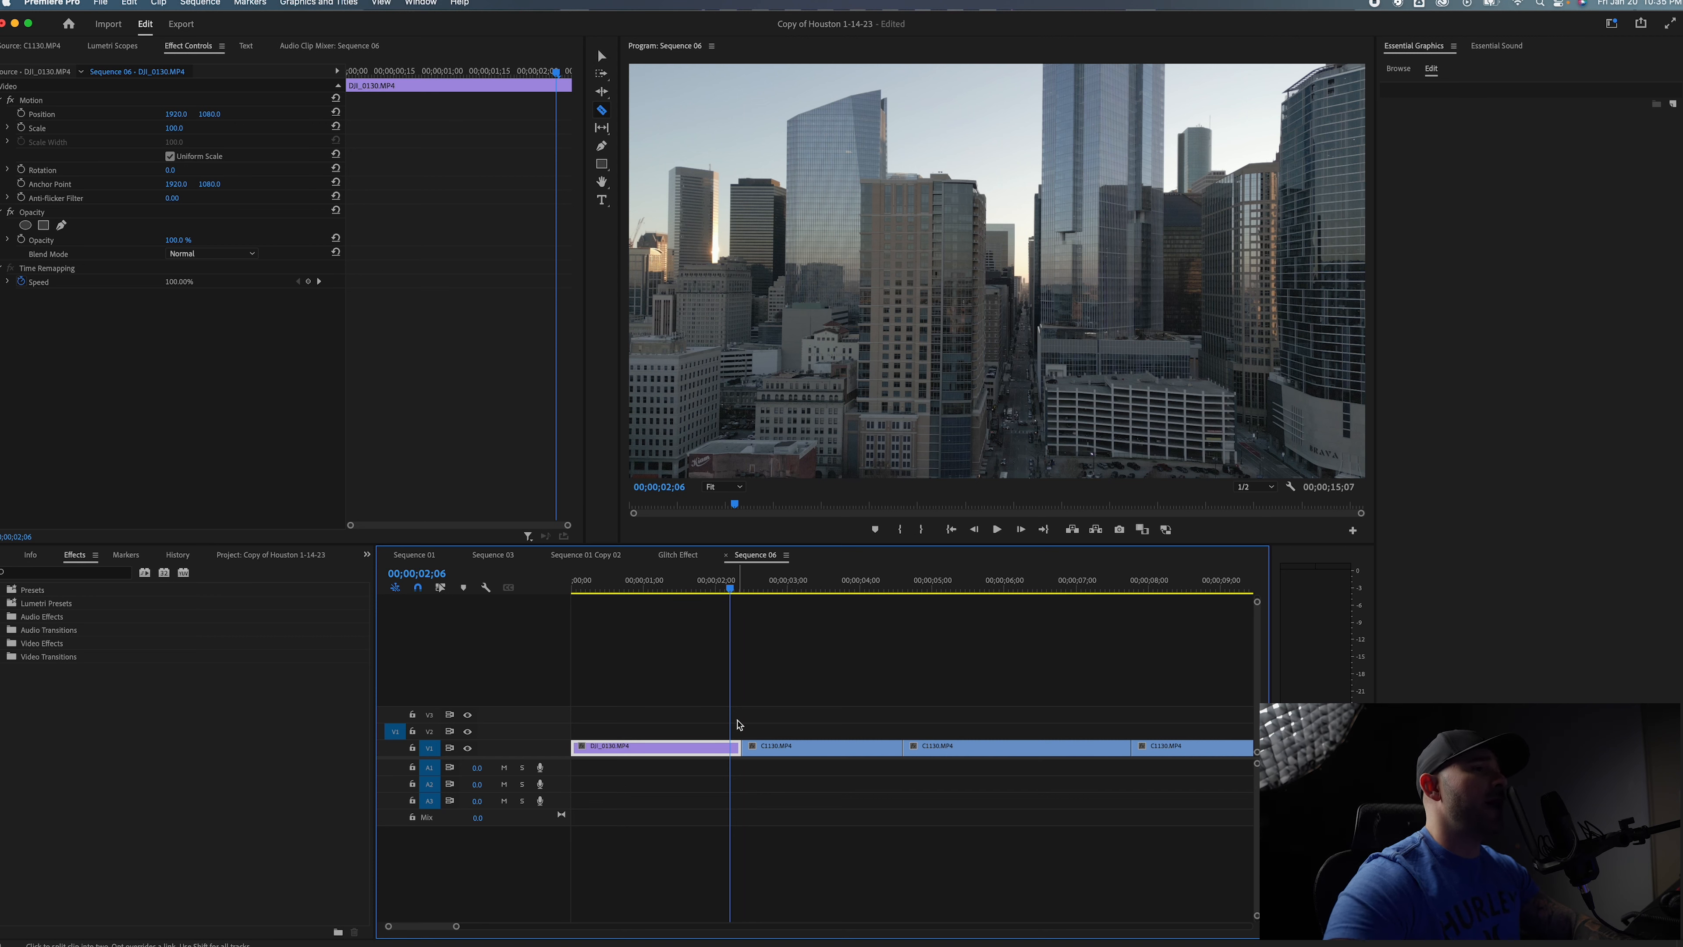
pyautogui.click(730, 749)
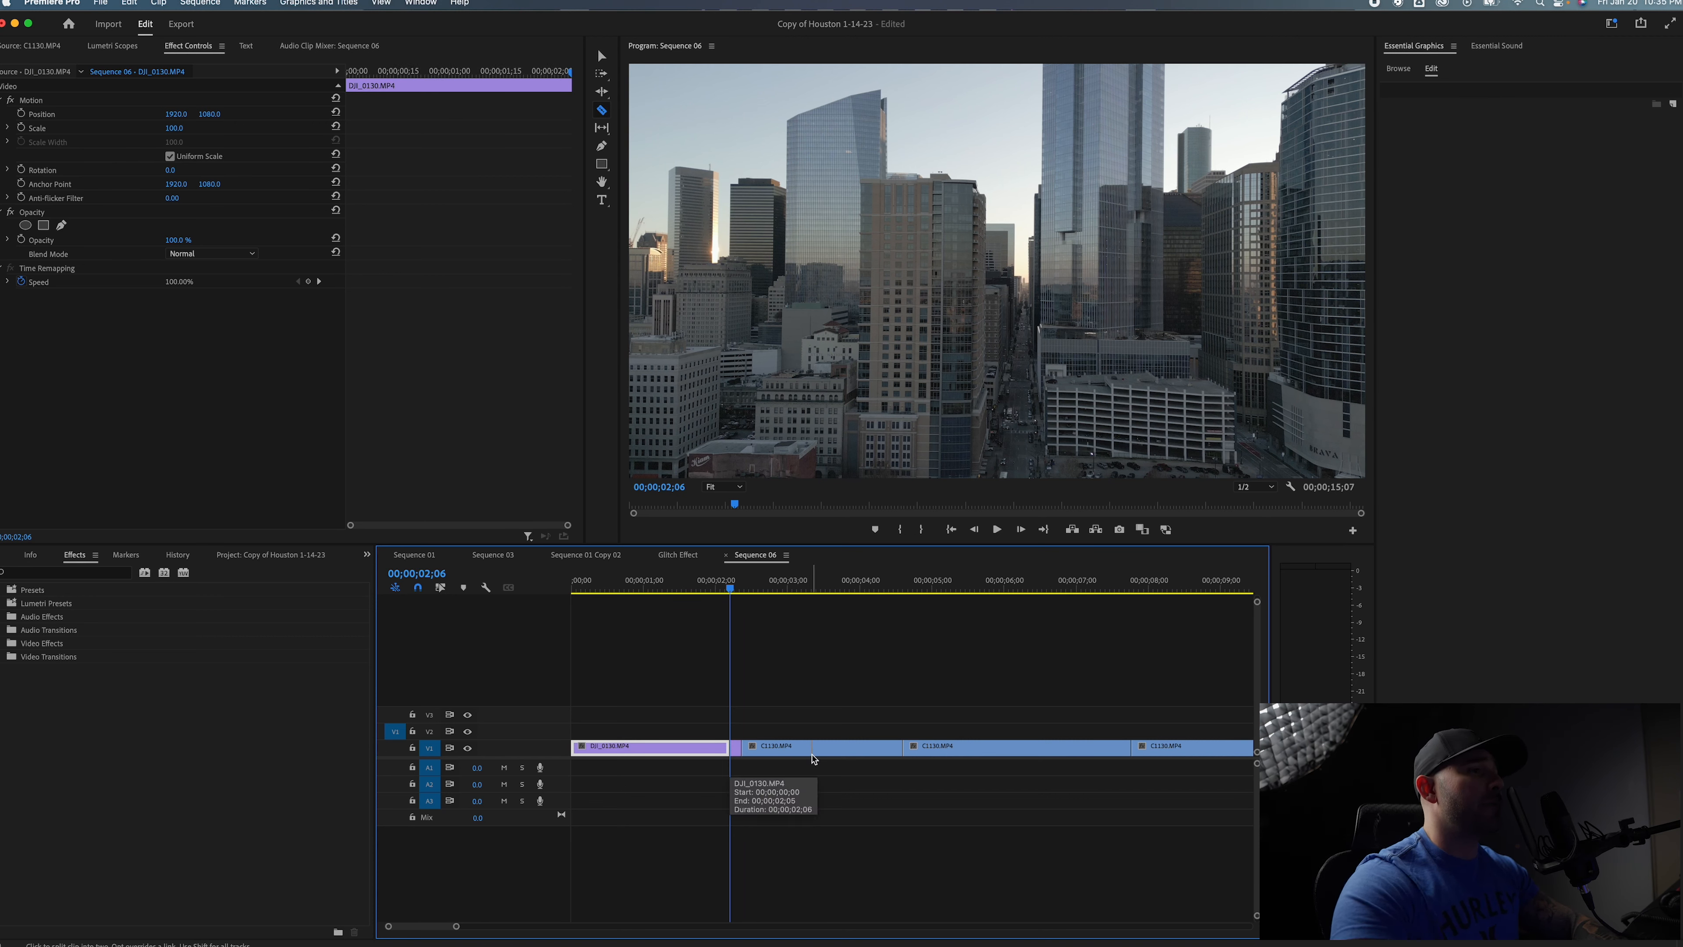
pyautogui.hotkey('shift', 'Right')
pyautogui.hotkey('shift', 'Right')
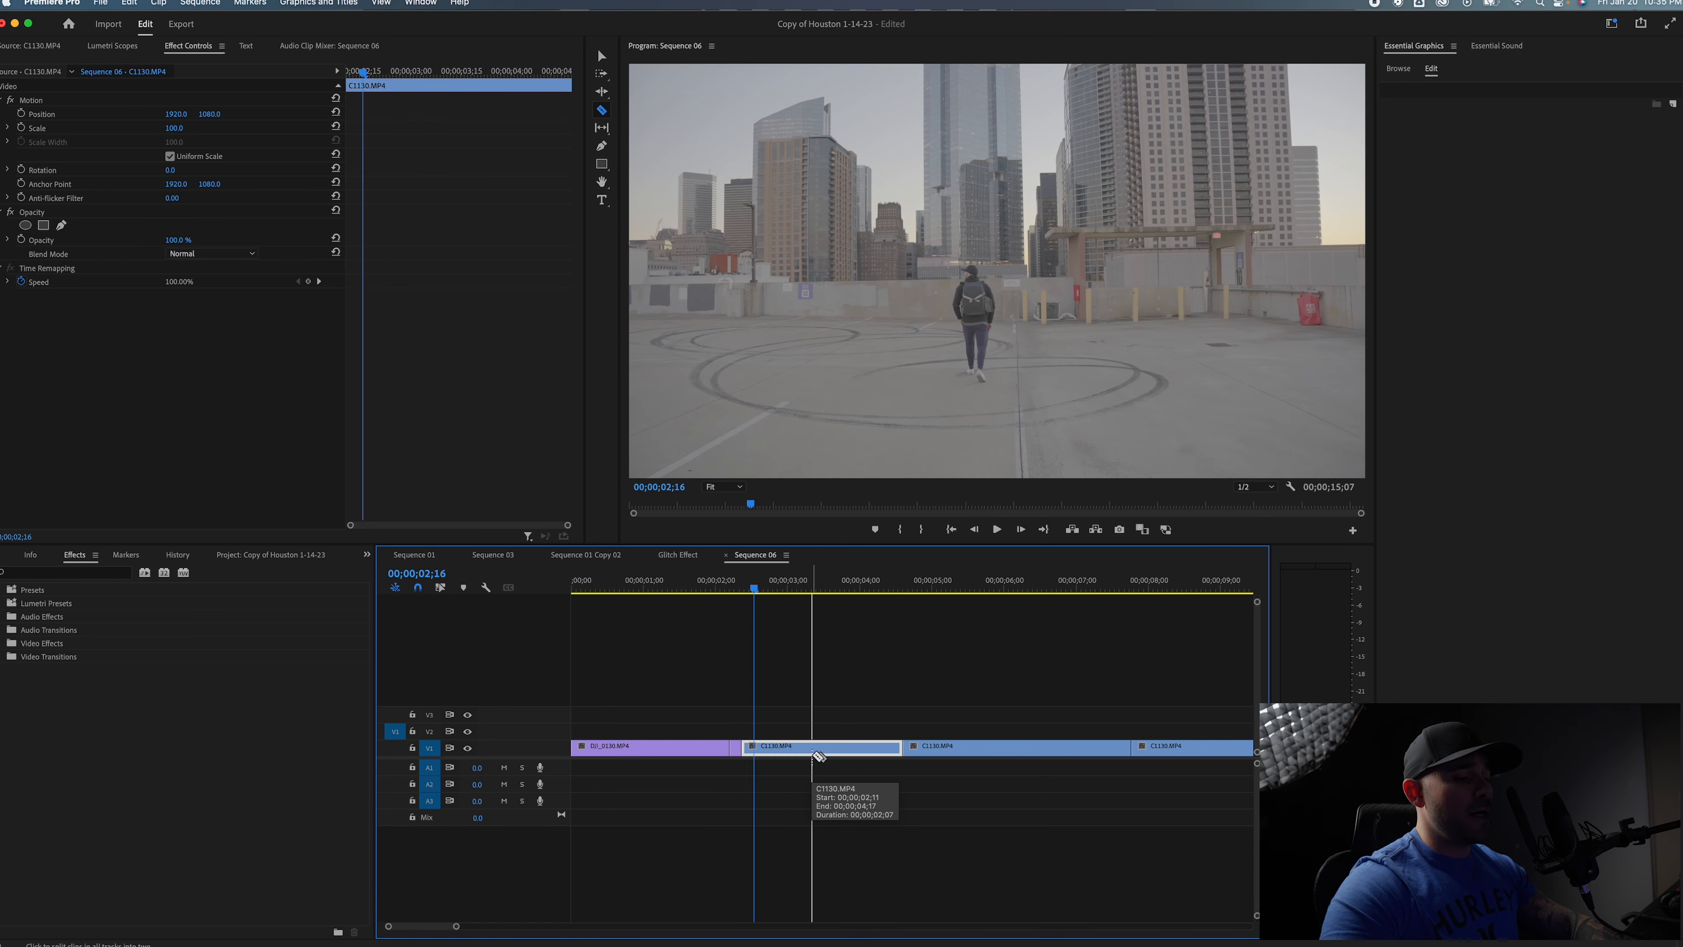
pyautogui.click(755, 748)
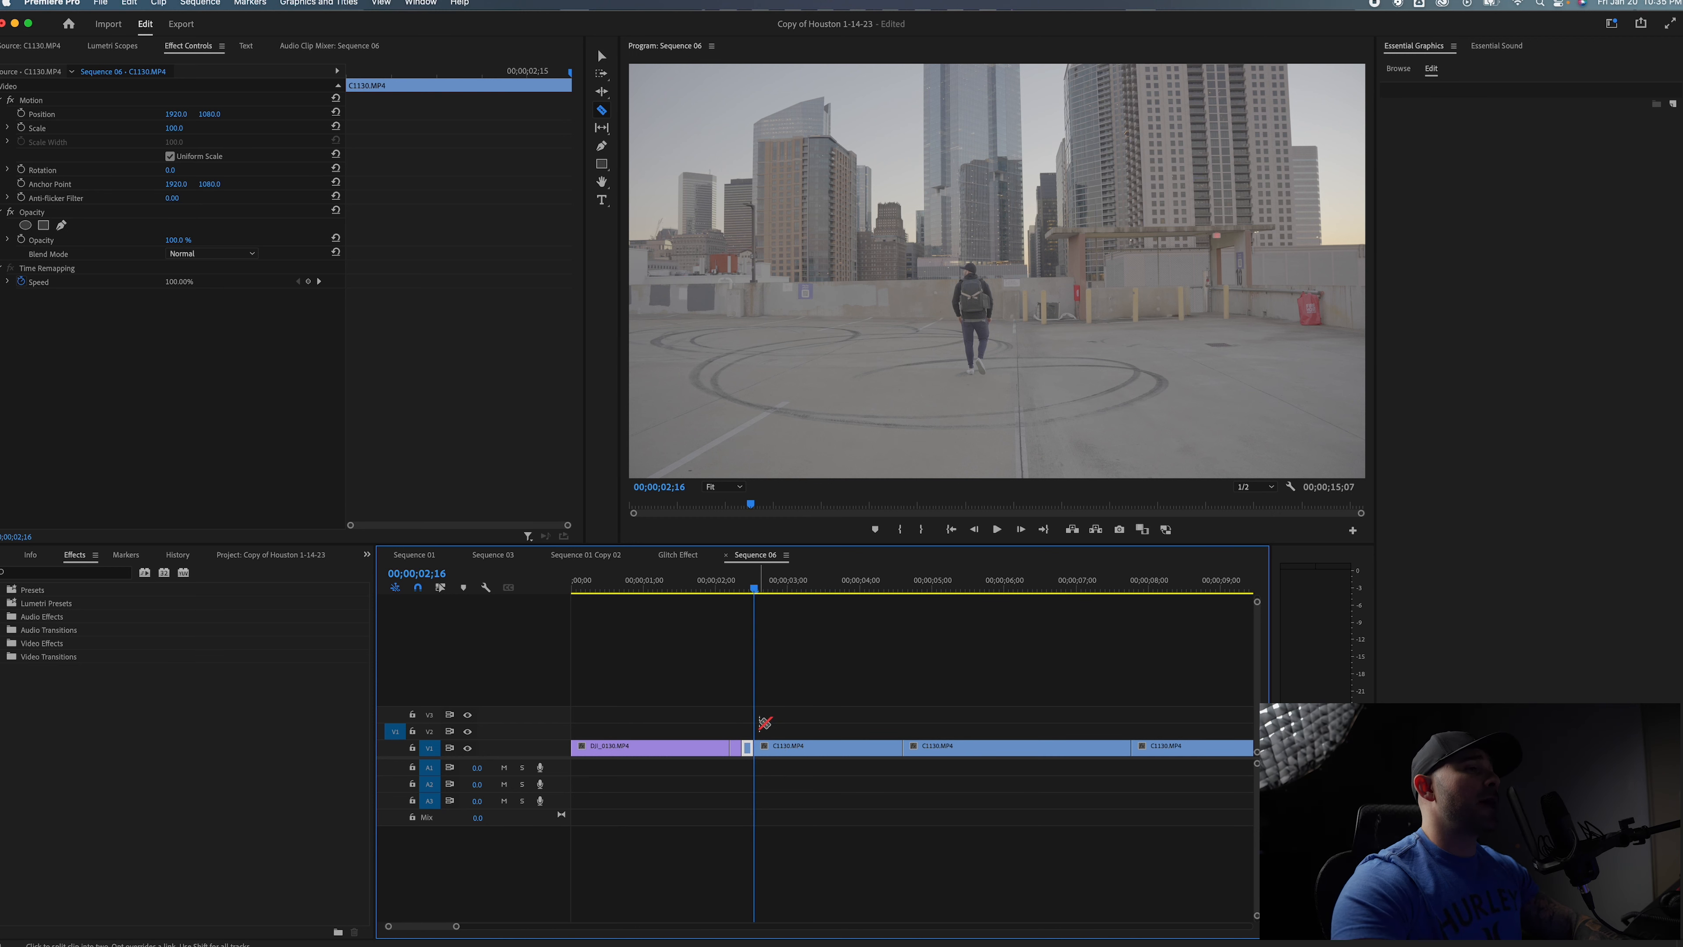
pyautogui.press('v')
# Apply the Wave Warp distort effect to the five-frame DJI_0130.MP4 segment and play back the transition.
pyautogui.moveTo(754, 588); pyautogui.dragTo(735, 590)
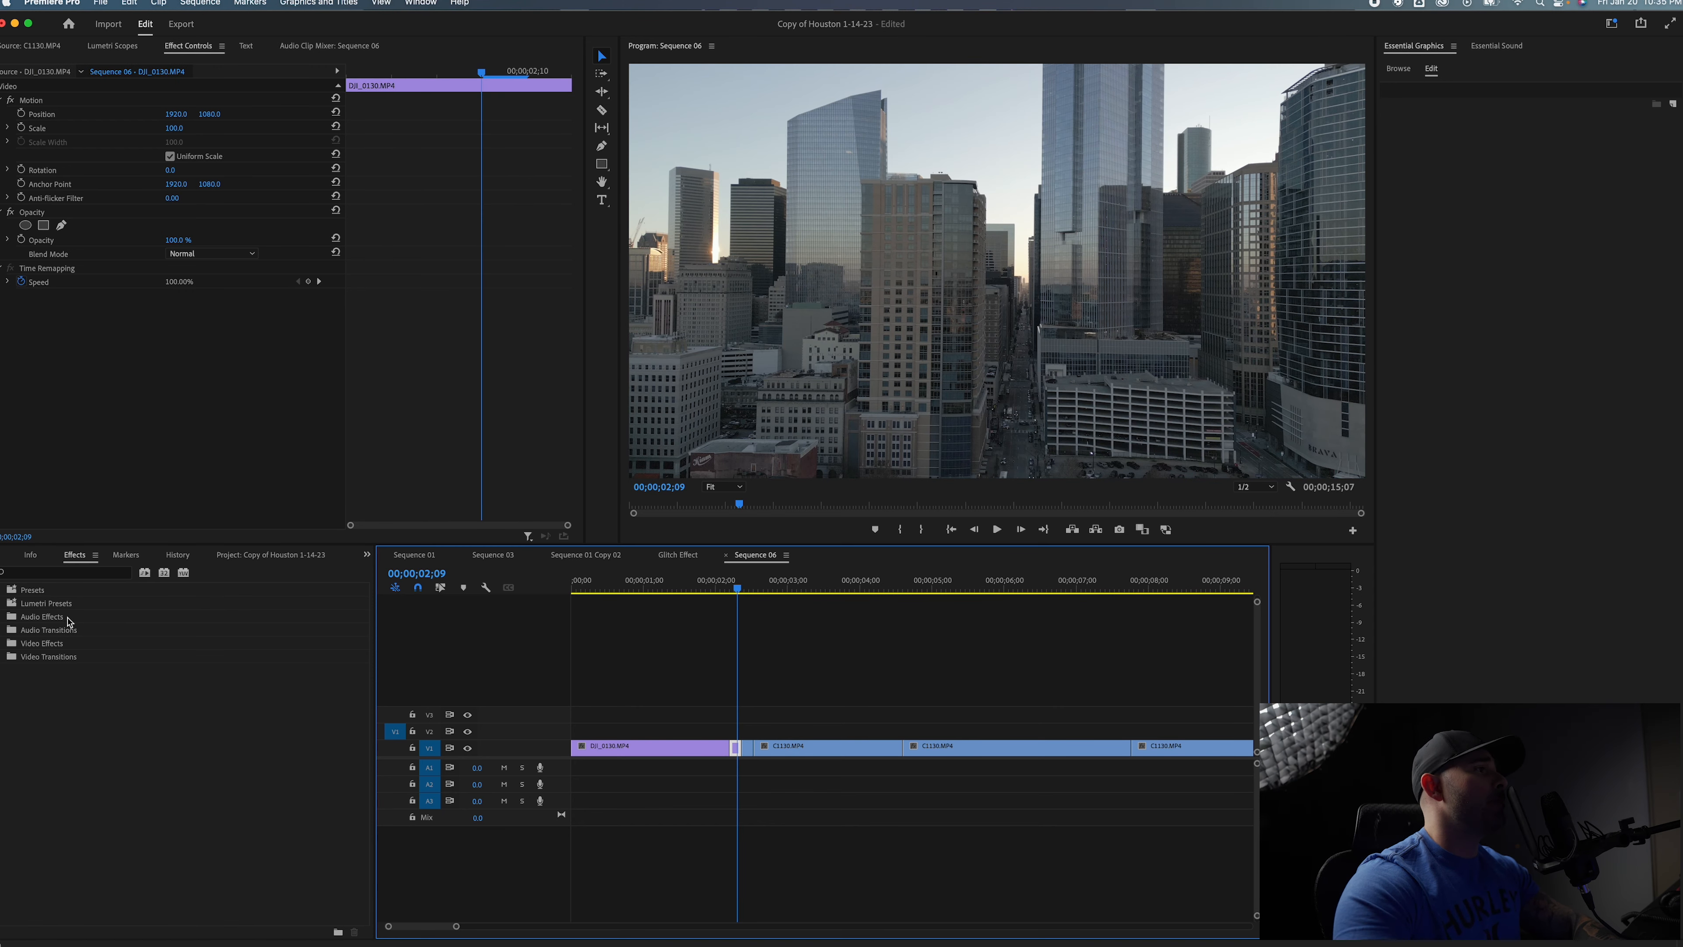
pyautogui.click(3, 644)
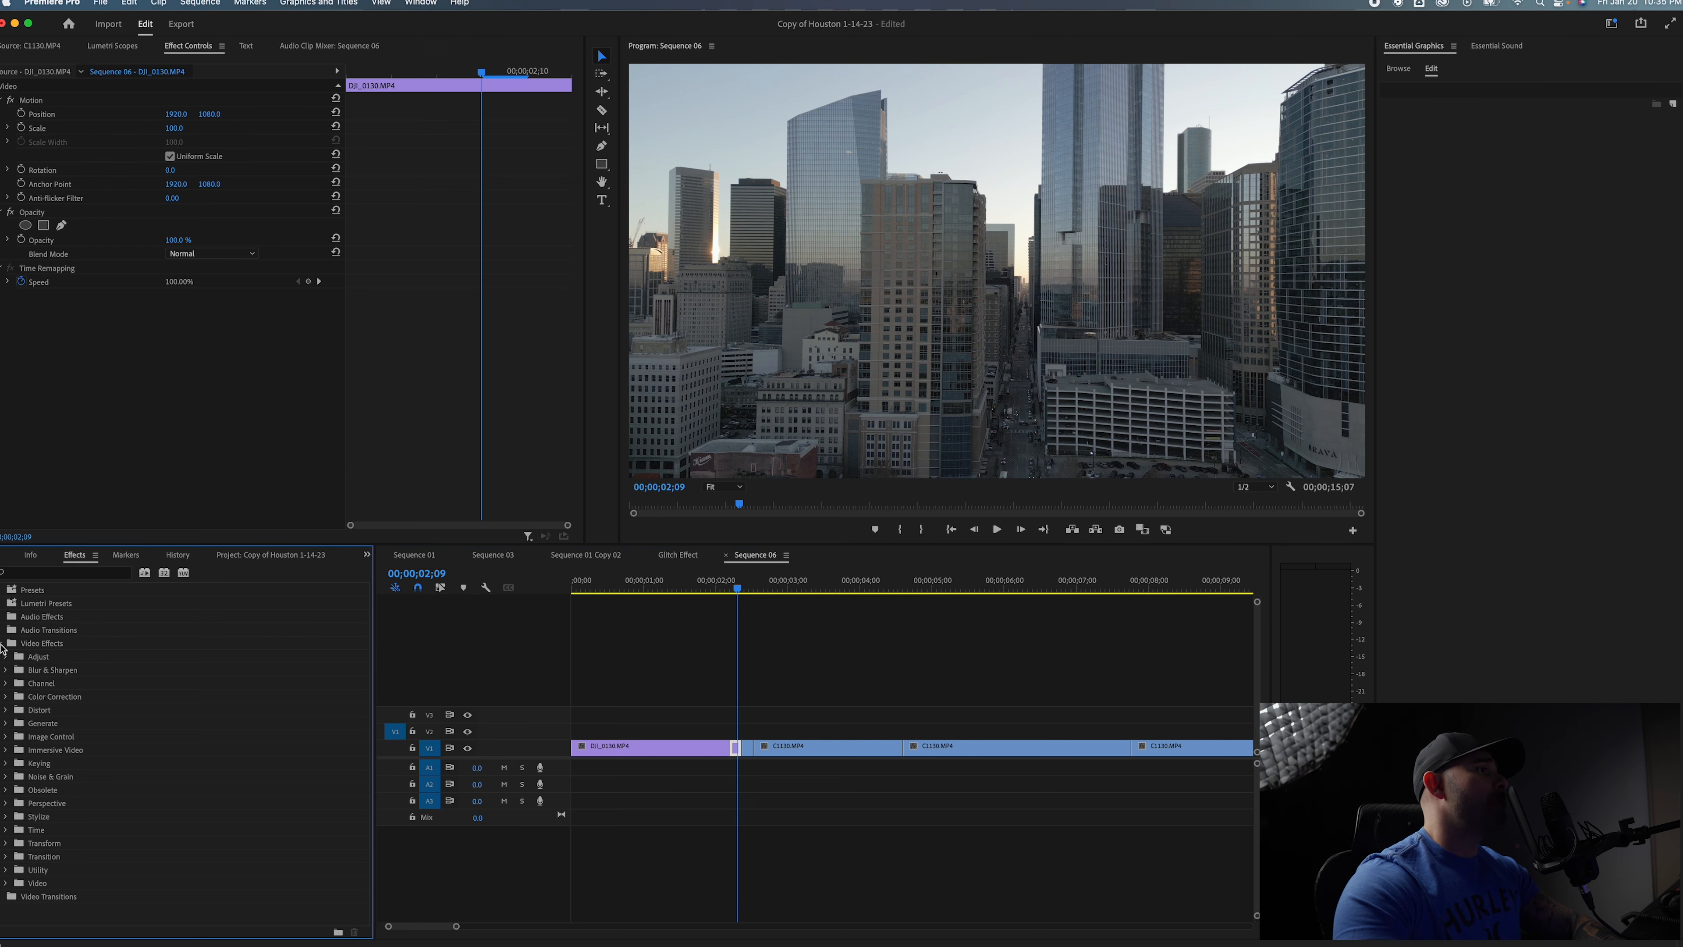
pyautogui.click(6, 710)
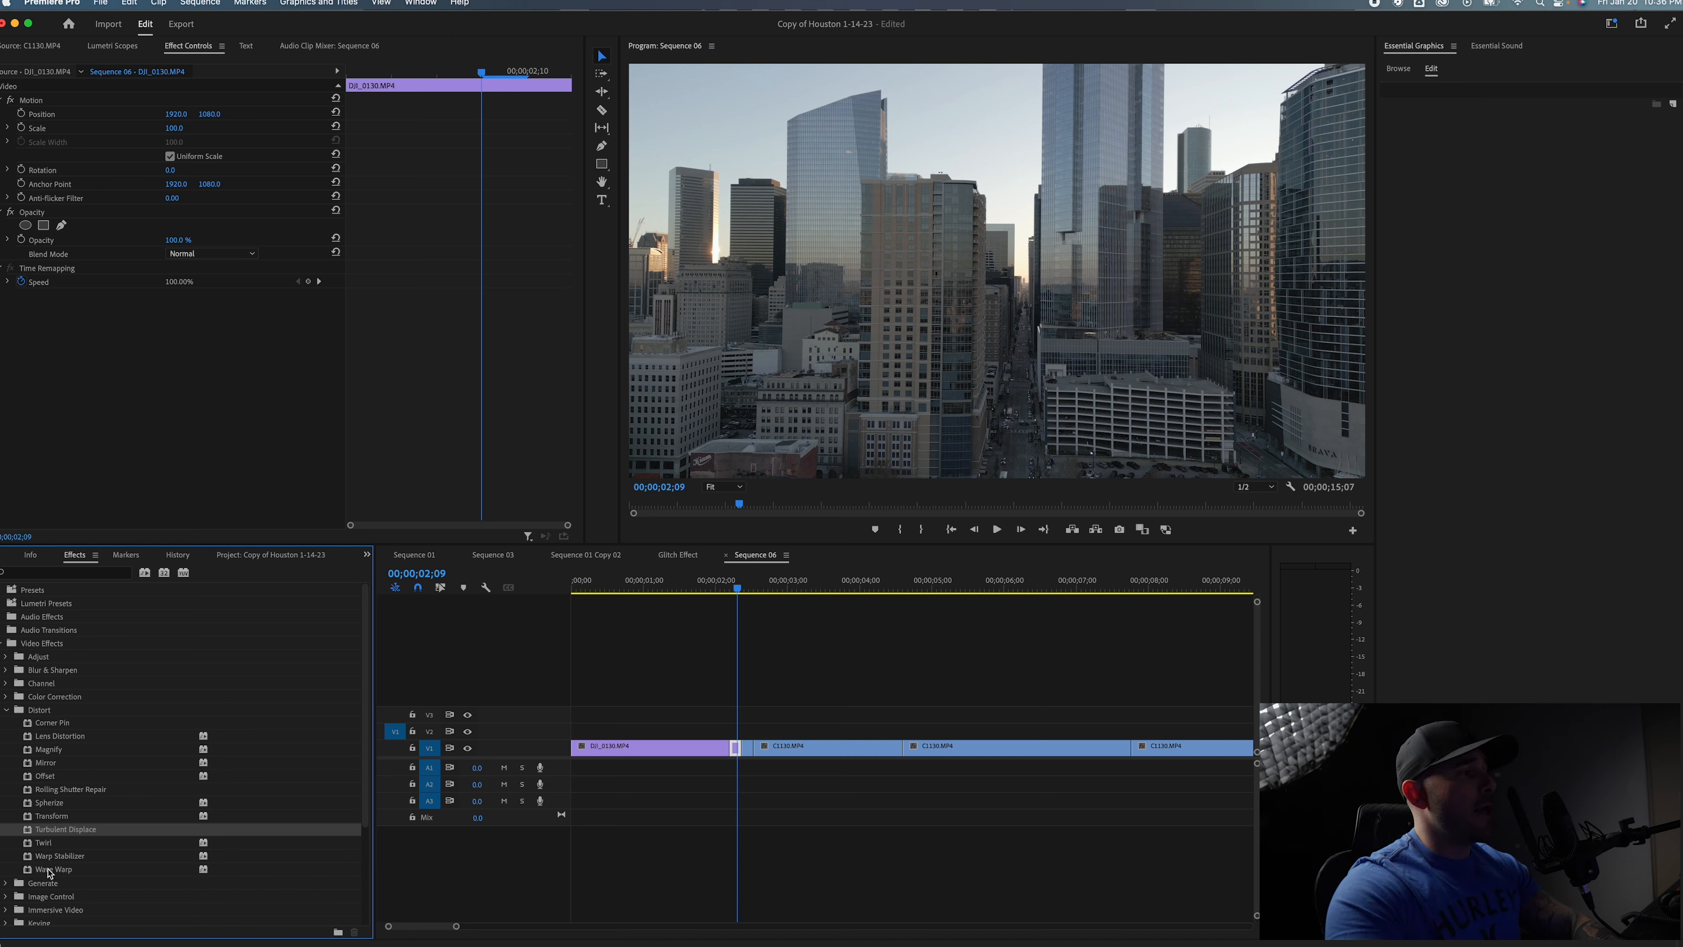
pyautogui.moveTo(47, 872); pyautogui.dragTo(436, 821)
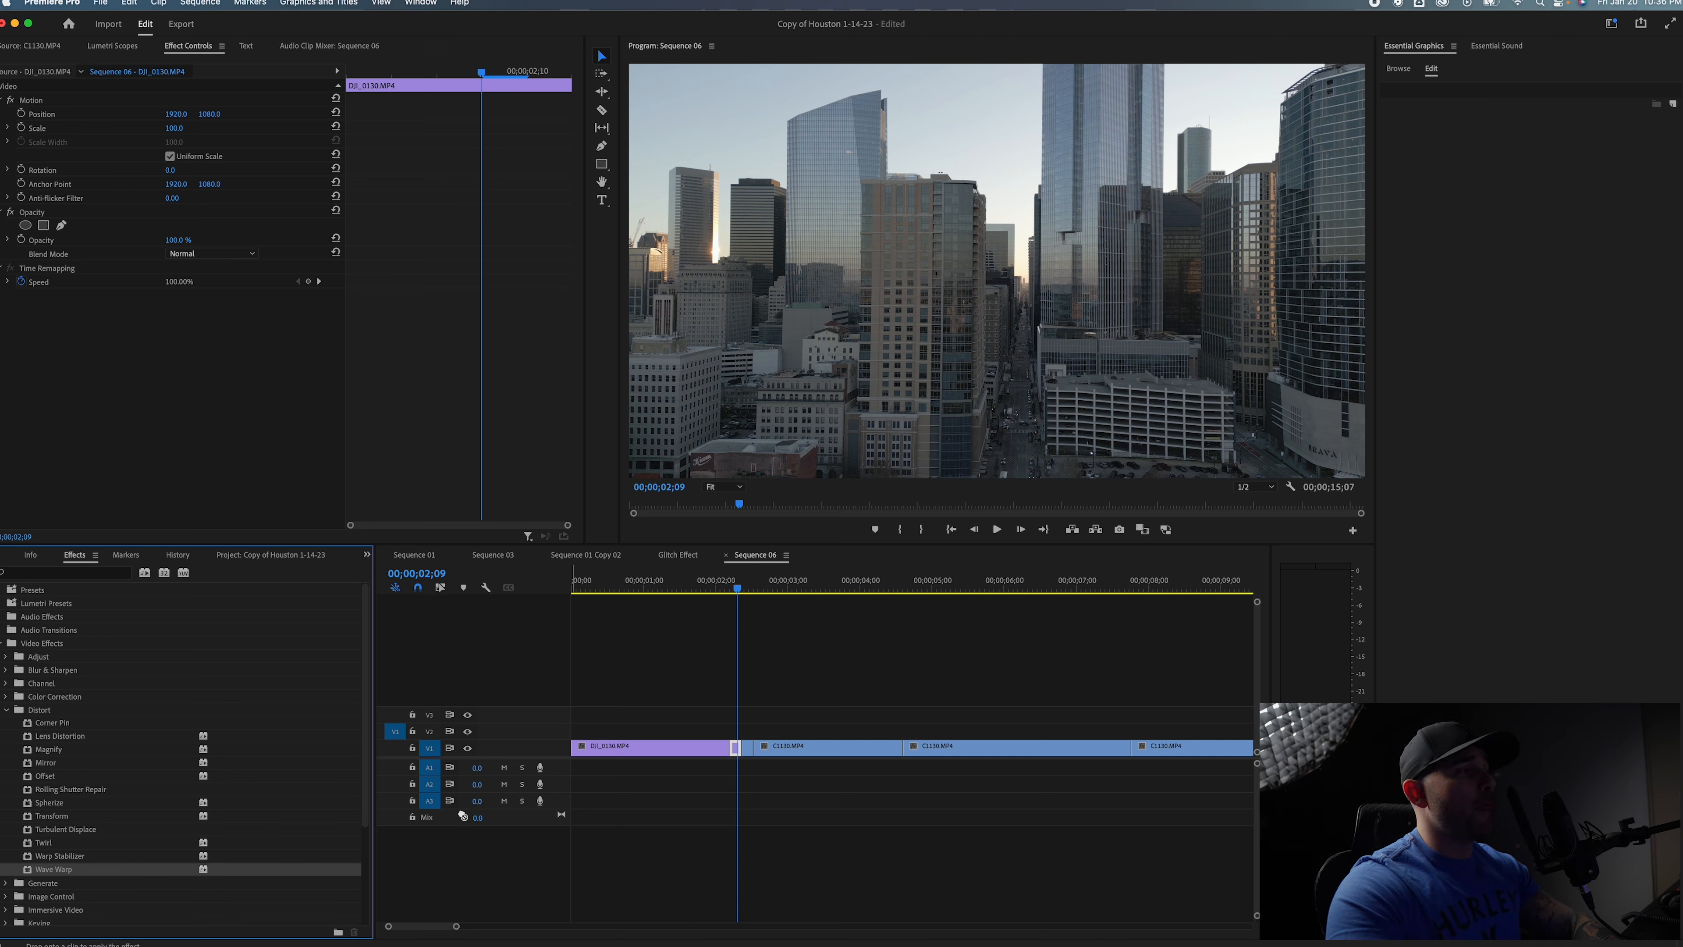
pyautogui.moveTo(624, 783); pyautogui.dragTo(736, 759)
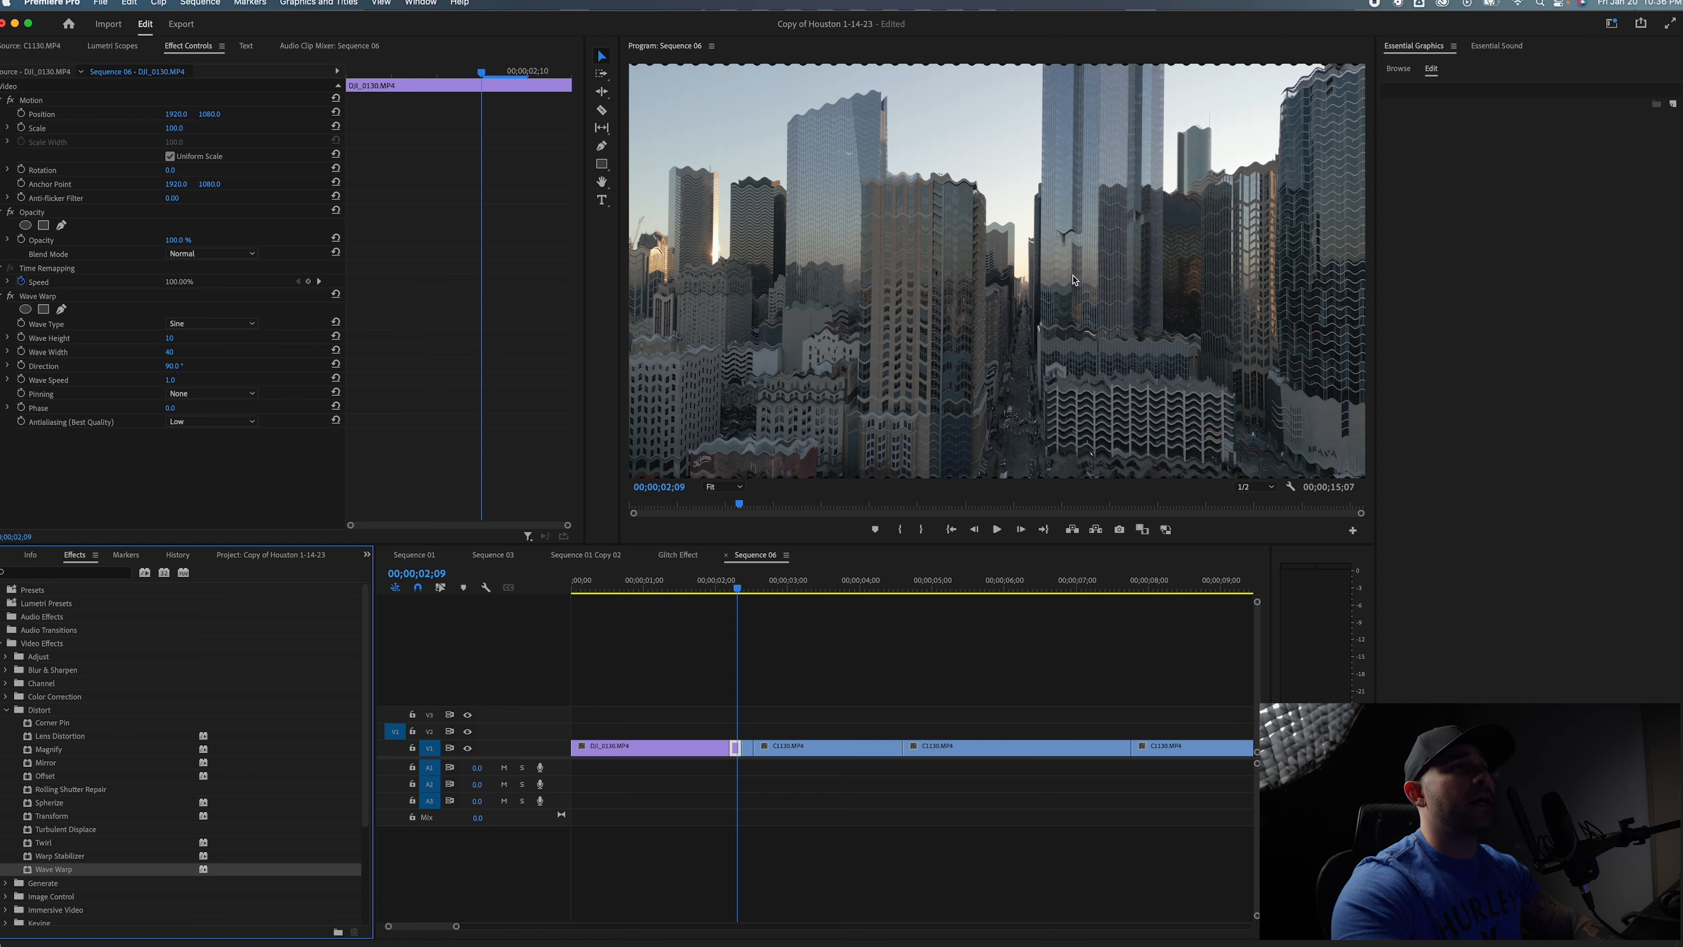
pyautogui.click(703, 586)
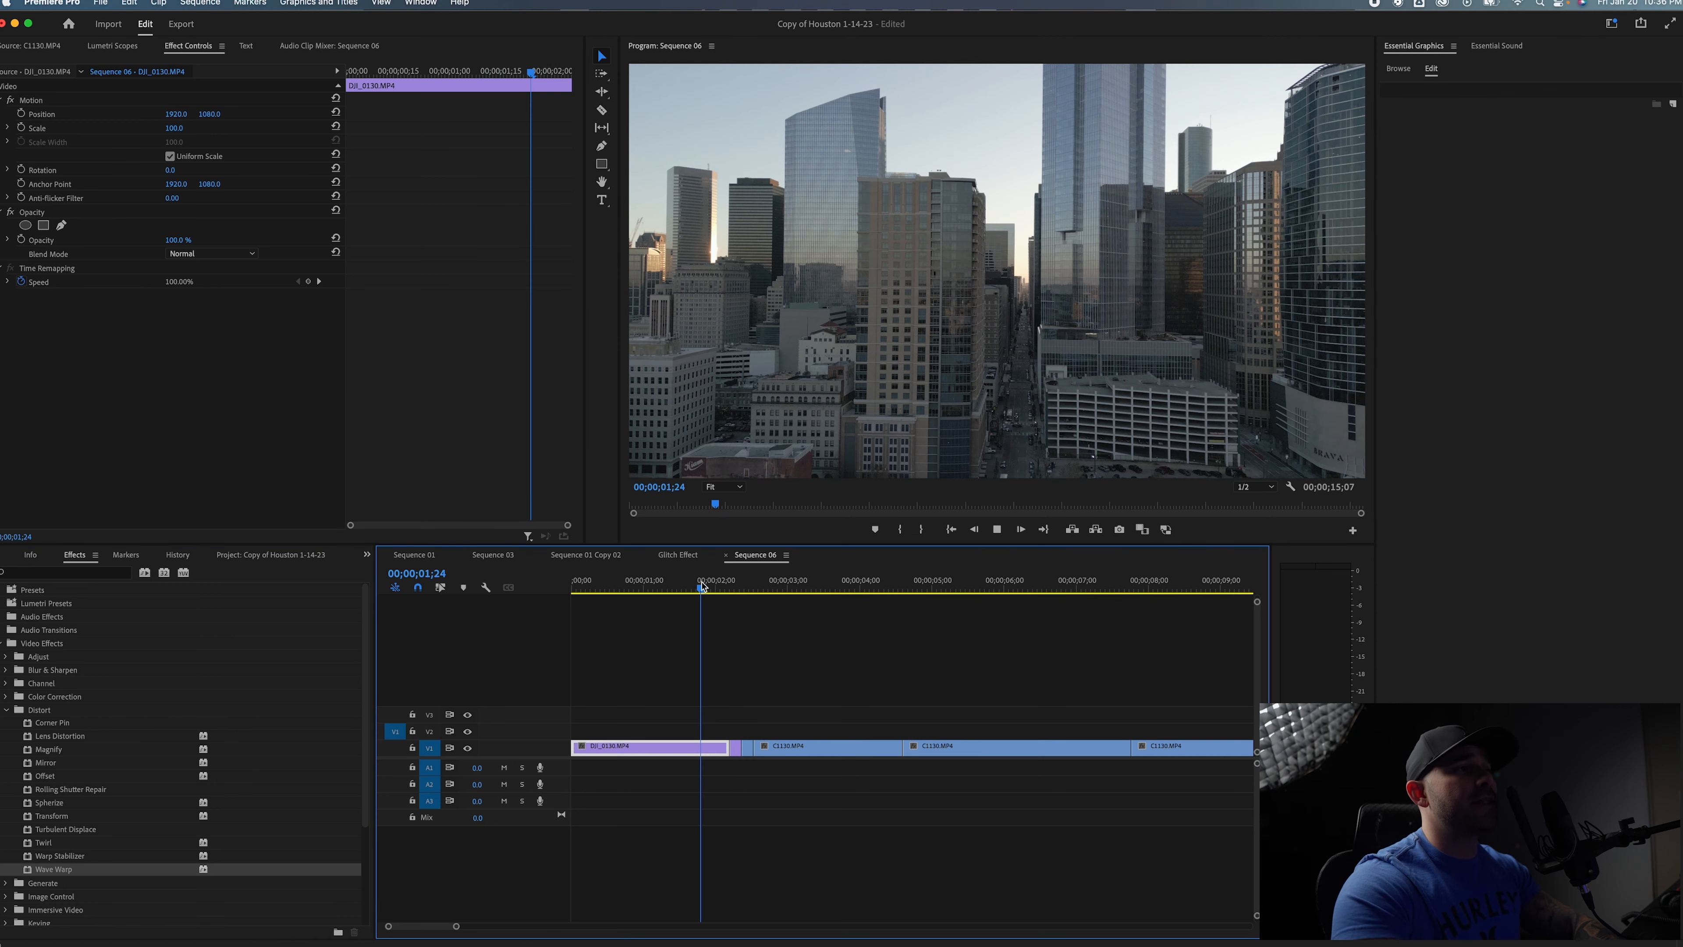
pyautogui.click(697, 586)
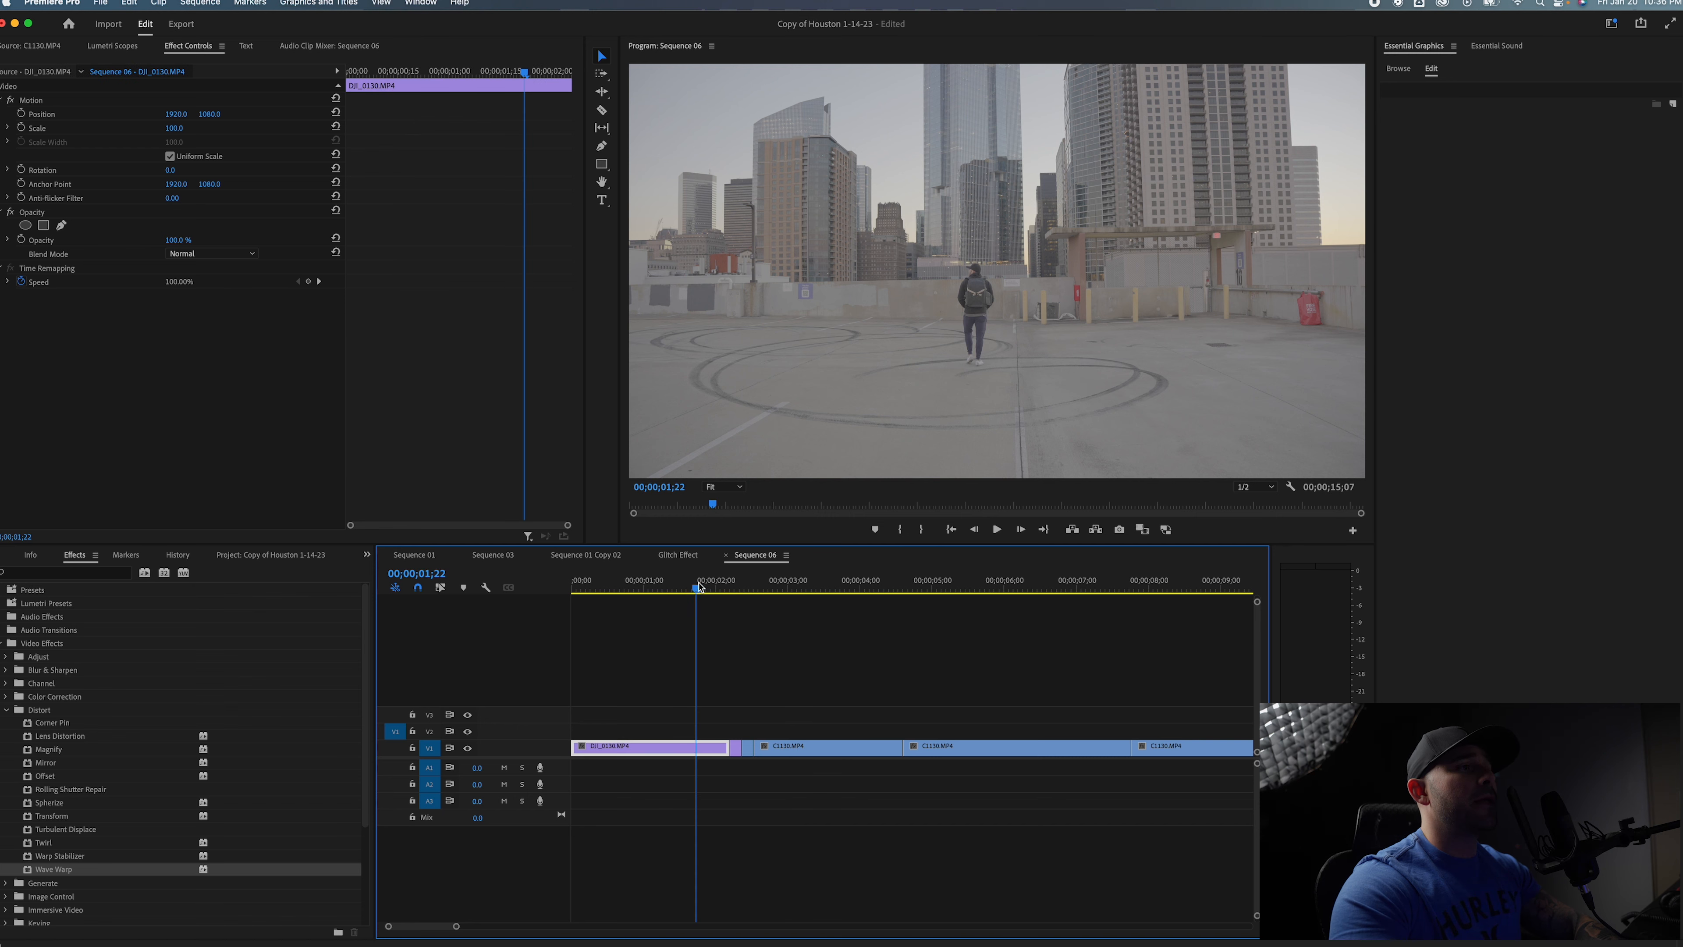
pyautogui.press('space')
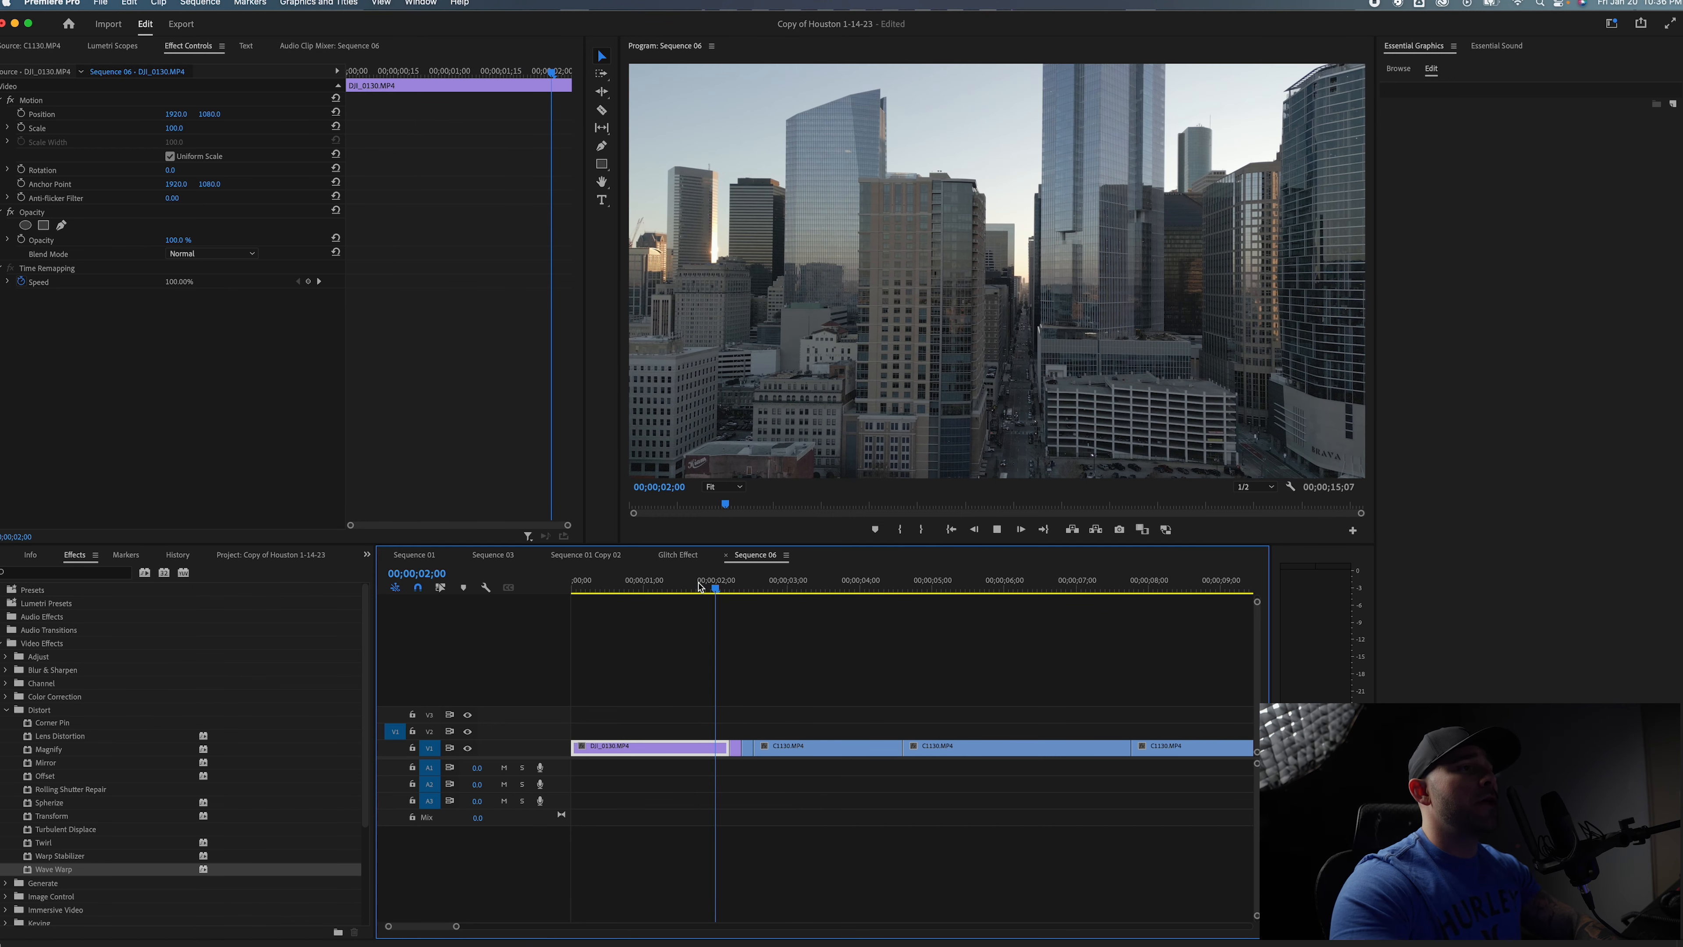
pyautogui.press('space')
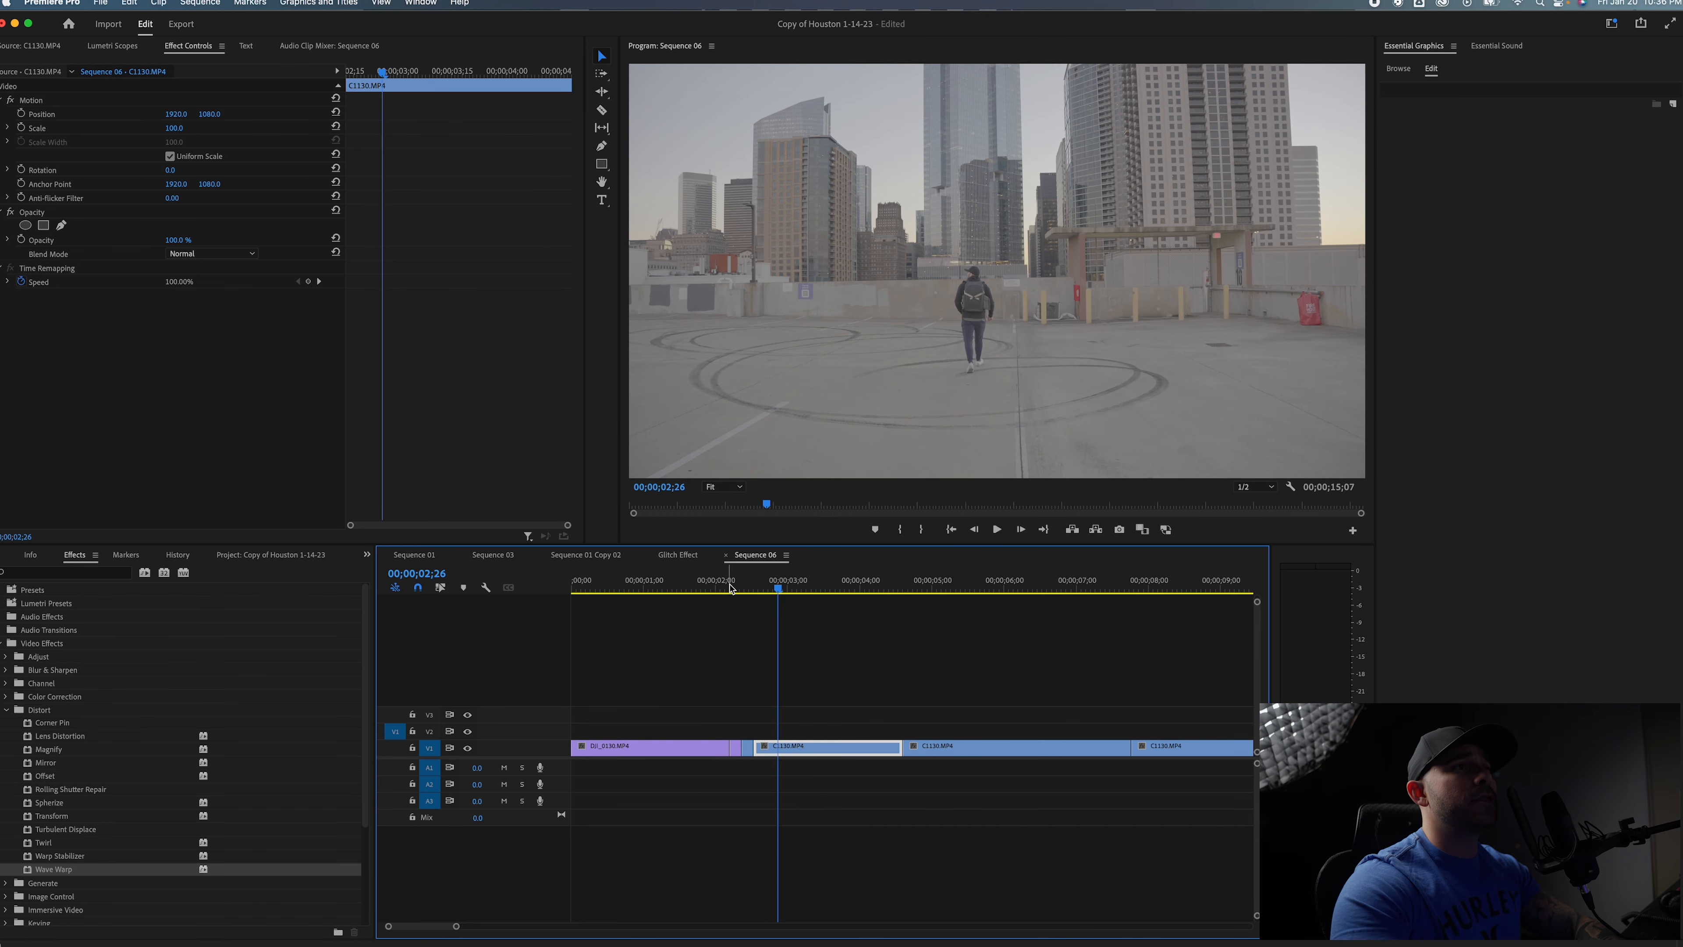
# Enable keyframing for Wave Height, Wave Width and Direction on the short segment's first frame, 00;00;02;06.
pyautogui.click(731, 588)
pyautogui.moveTo(732, 593); pyautogui.dragTo(734, 592)
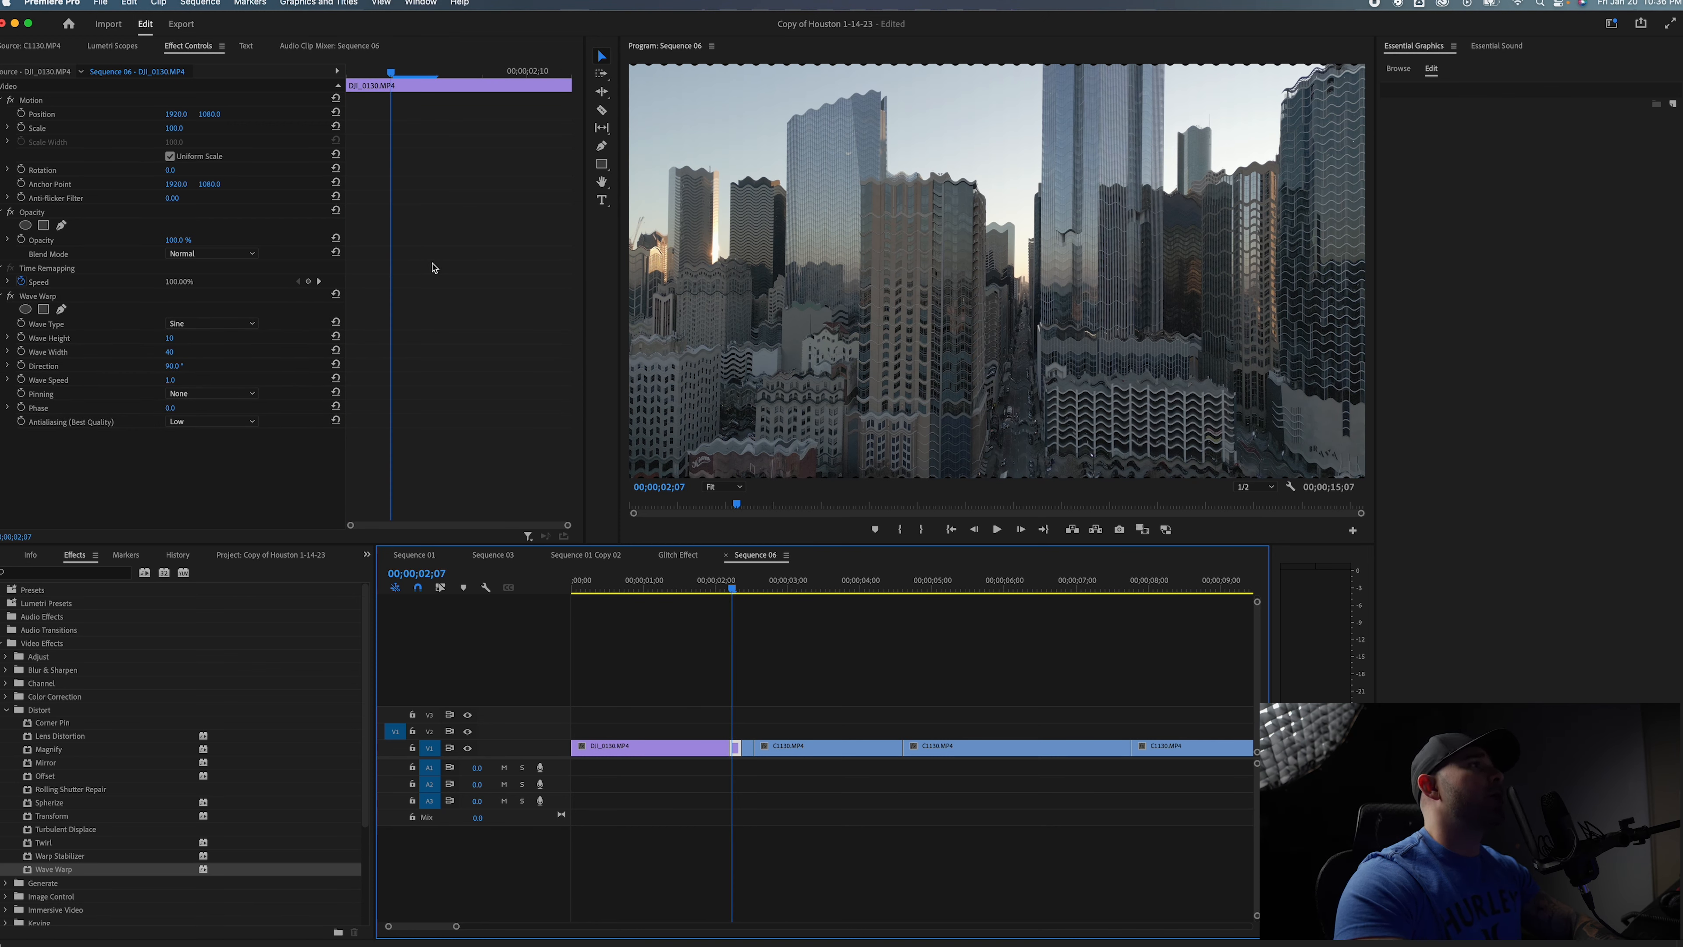
pyautogui.press('Left')
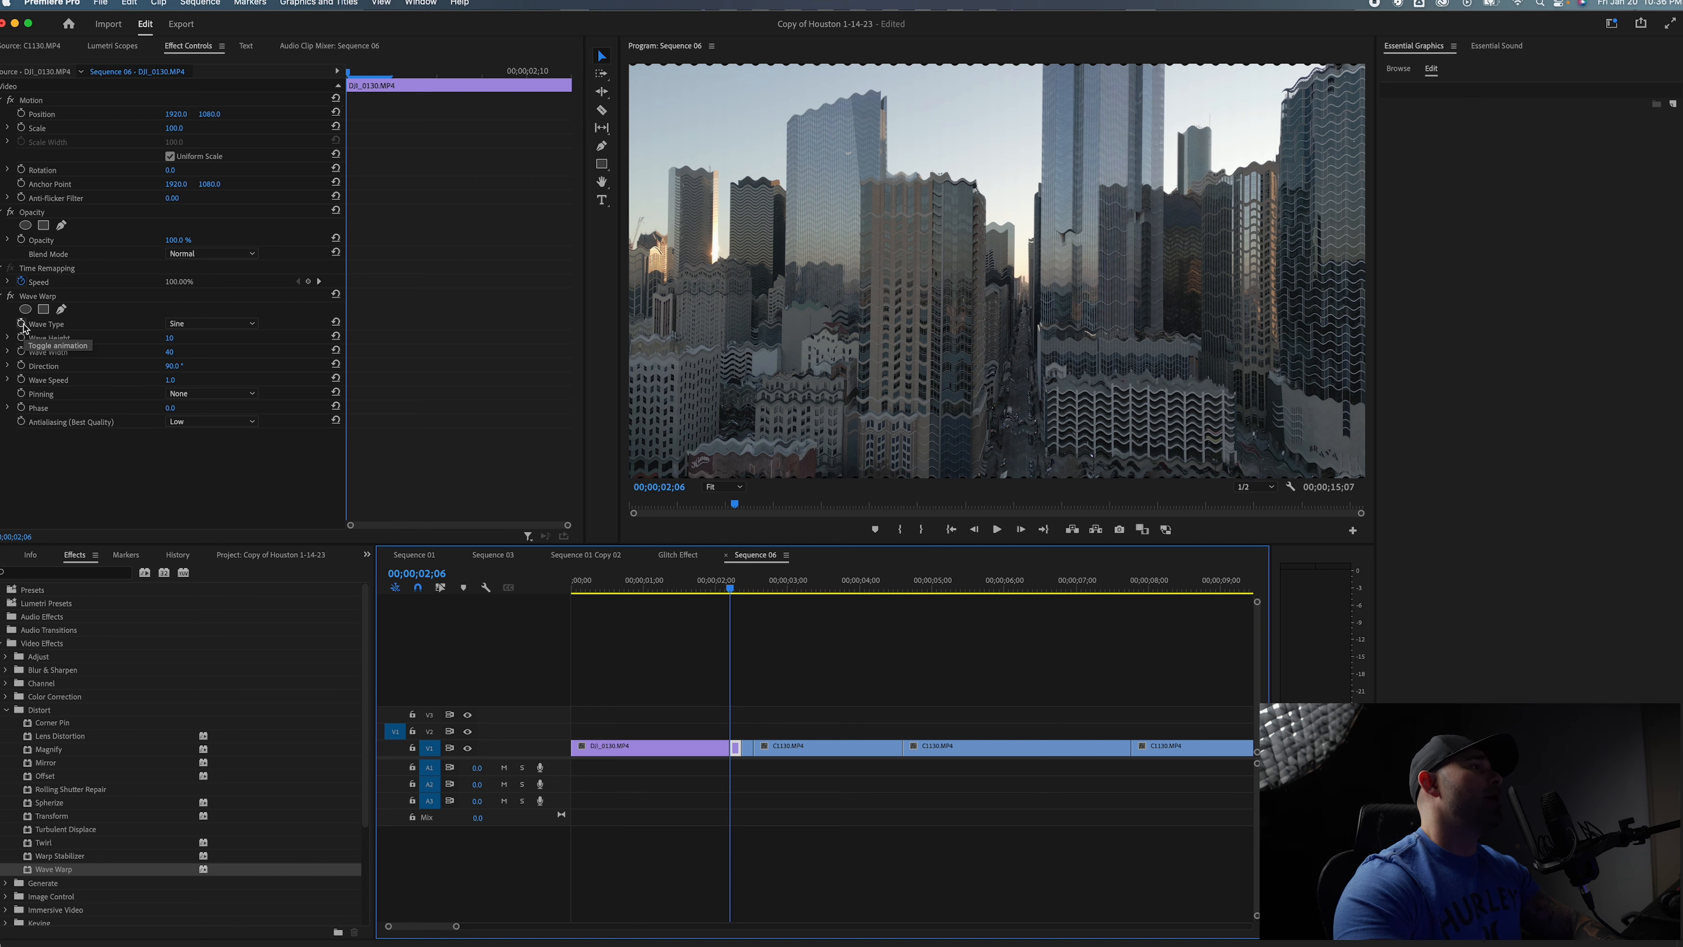
pyautogui.click(21, 337)
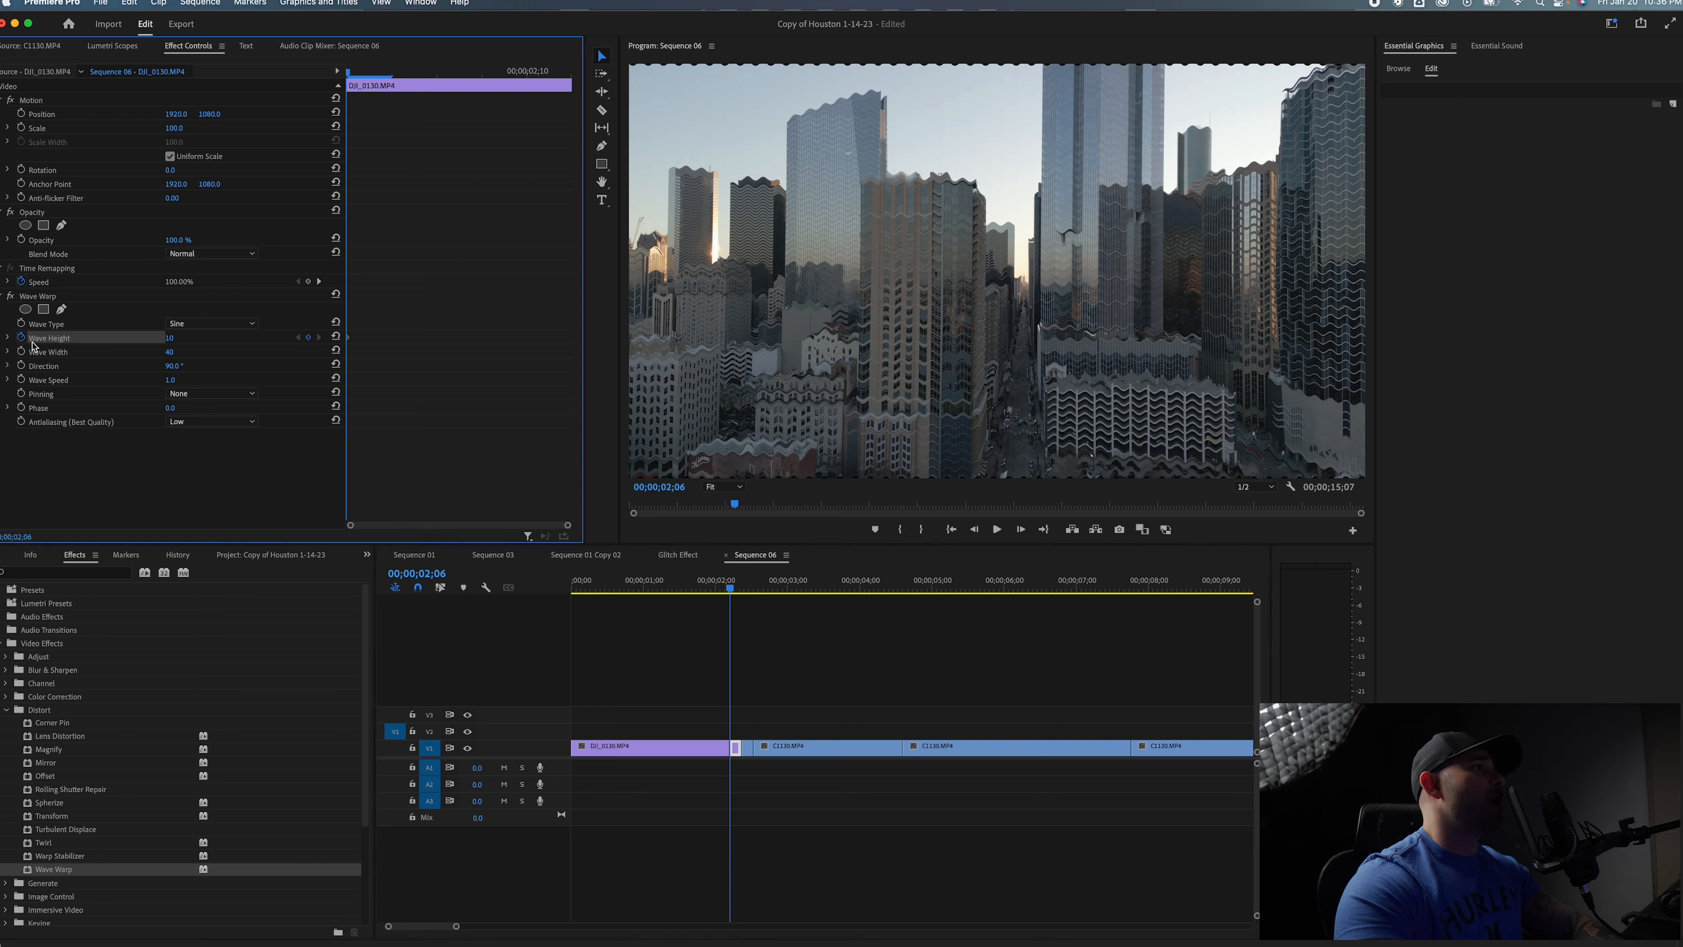
pyautogui.click(21, 351)
pyautogui.click(21, 365)
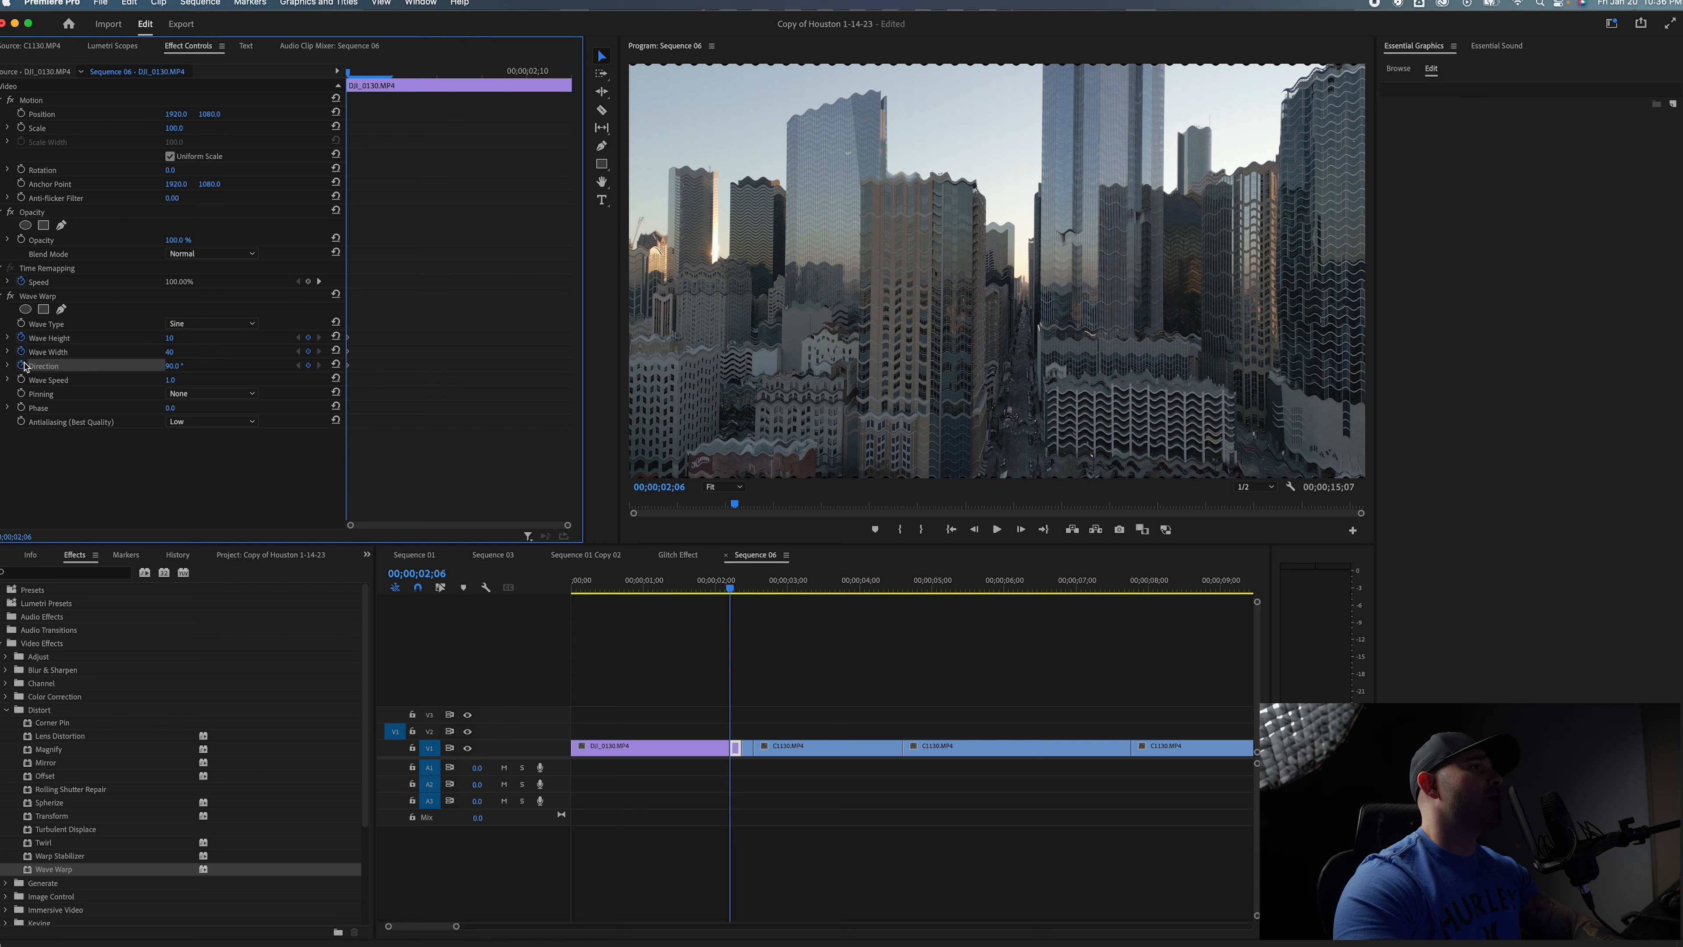
# Keyframe Wave Warp with height 43 and direction 105° at 00;00;02;07, and a much lower height, smaller width and direction 66° at 00;00;02;08.
pyautogui.press('Right')
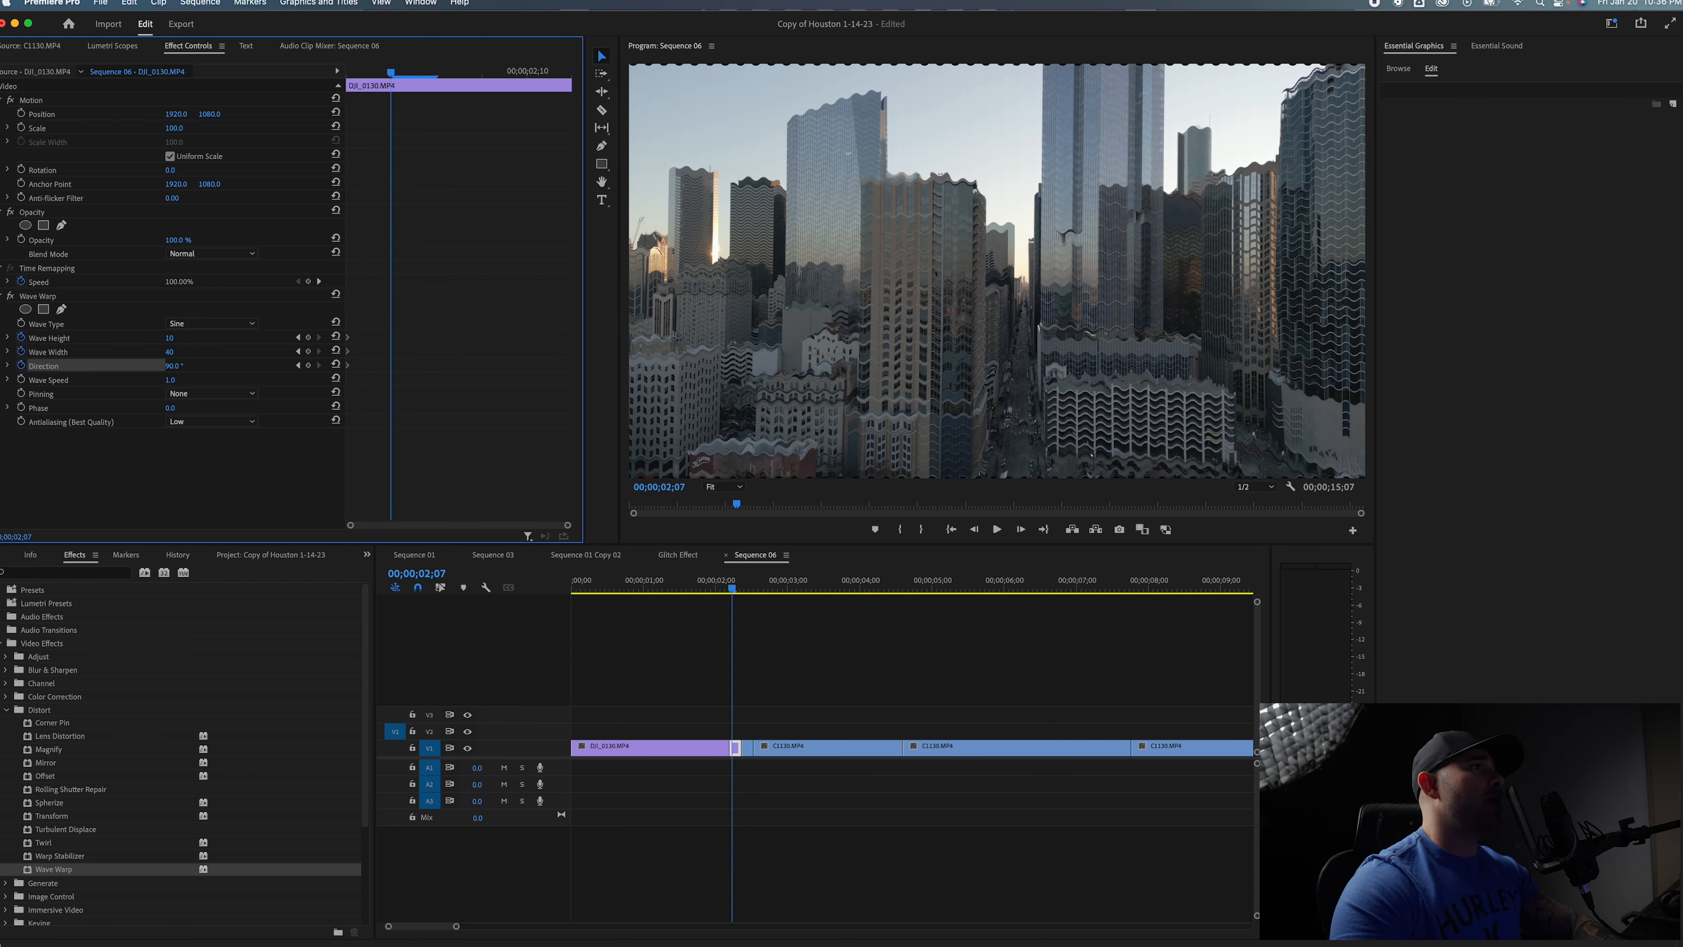
pyautogui.moveTo(171, 339)
pyautogui.mouseDown()
pyautogui.moveTo(199, 339)
pyautogui.moveTo(176, 353)
pyautogui.moveTo(185, 367)
pyautogui.mouseUp()
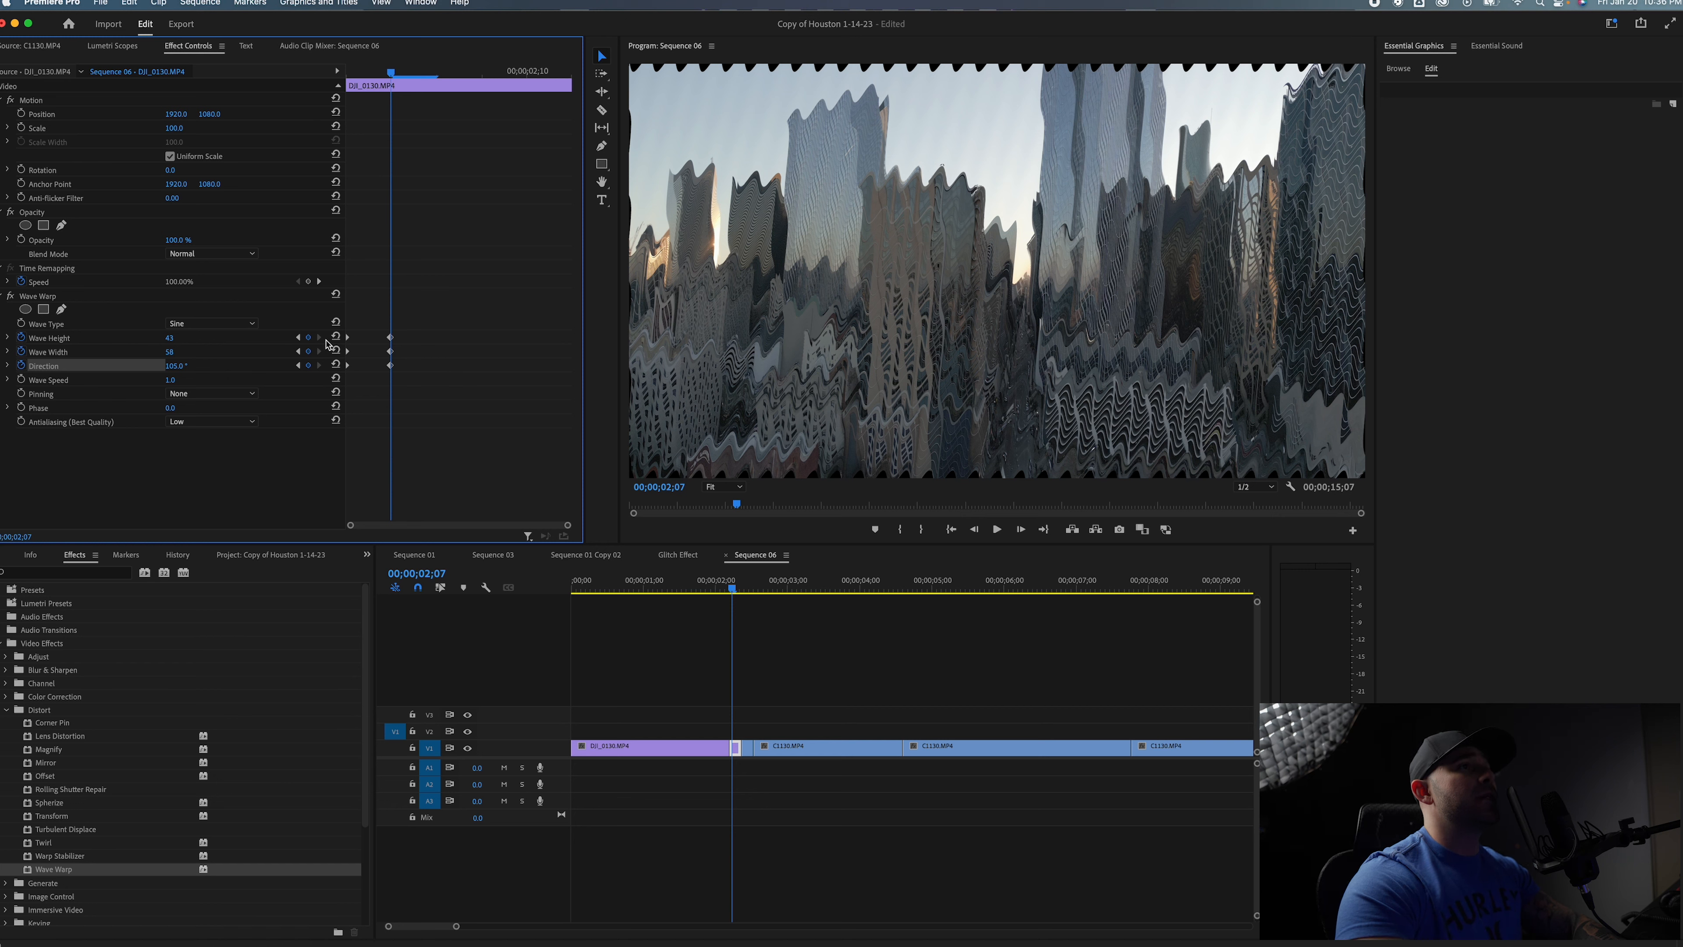
pyautogui.press('Right')
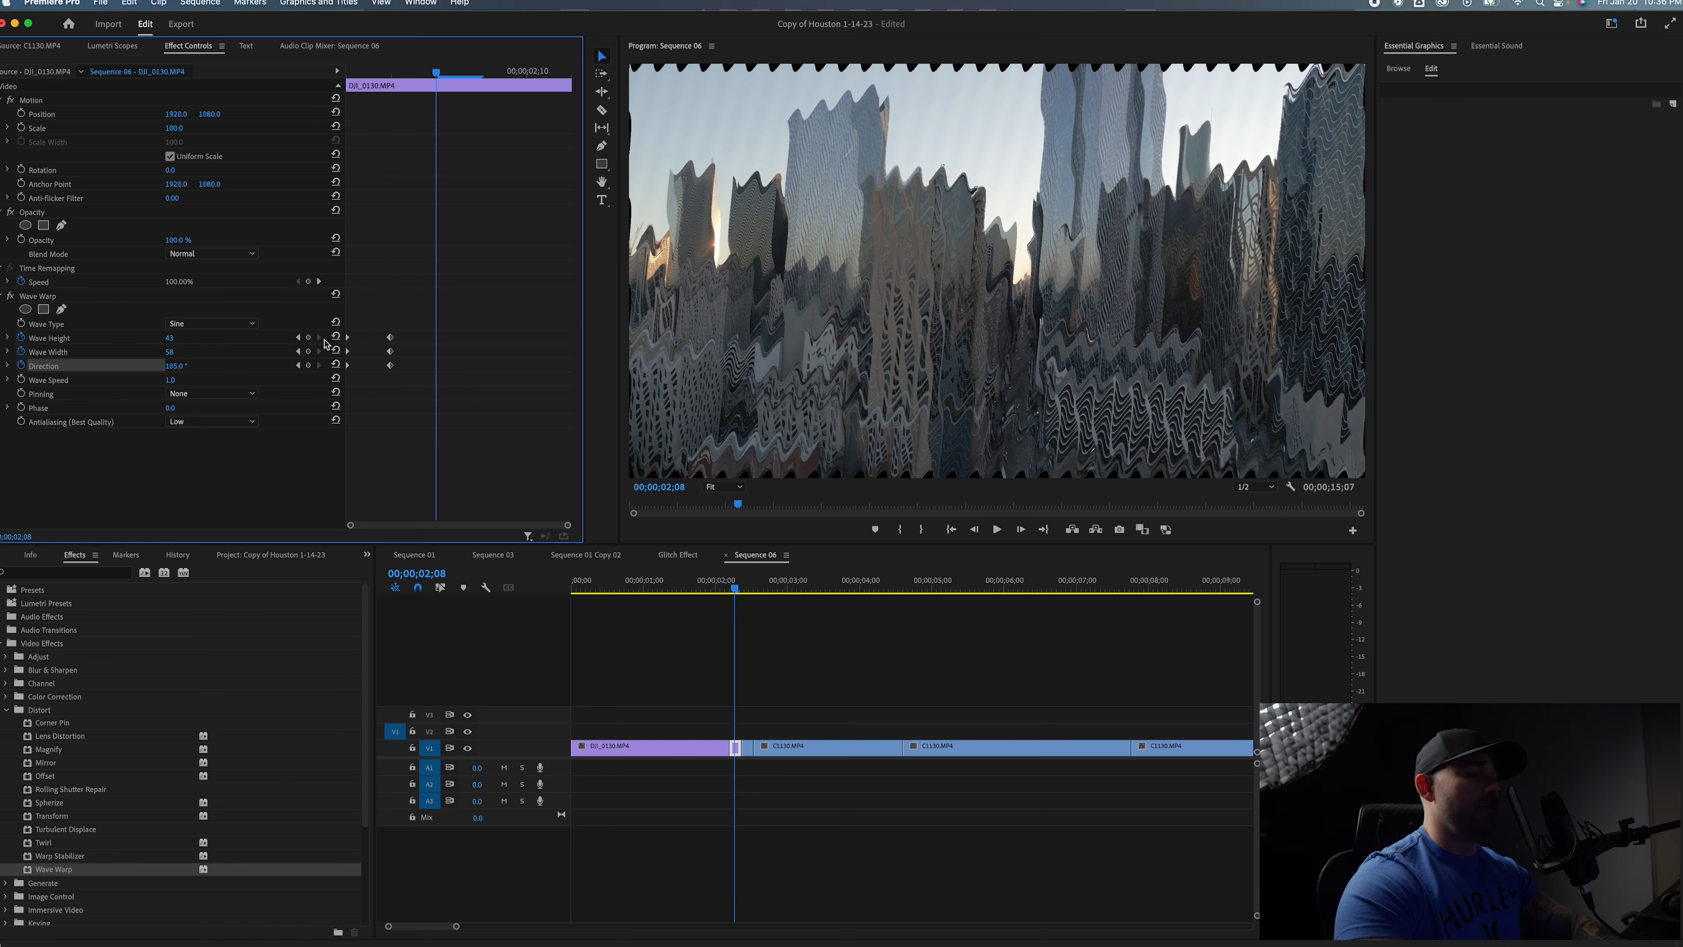
pyautogui.moveTo(168, 337); pyautogui.dragTo(150, 366)
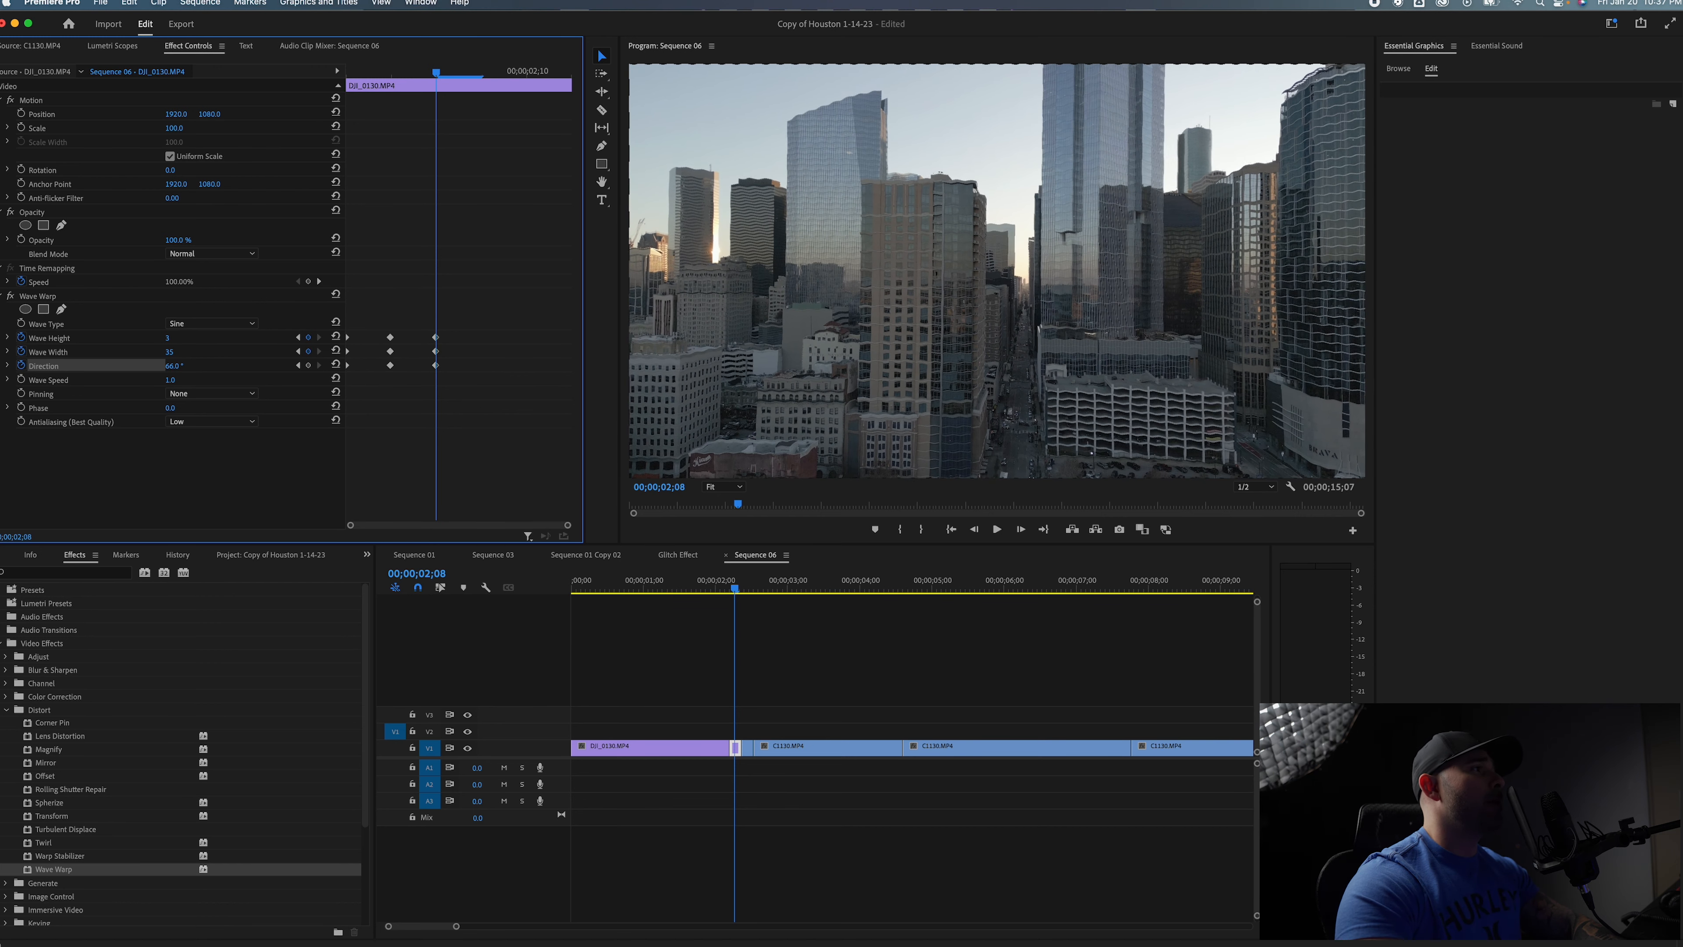
# Keyframe varied Wave Height, Wave Width and Direction values at 00;00;02;09 and 00;00;02;10, and play back the transition.
pyautogui.press('Right')
pyautogui.moveTo(169, 338)
pyautogui.mouseDown()
pyautogui.moveTo(187, 337)
pyautogui.moveTo(188, 366)
pyautogui.moveTo(157, 338)
pyautogui.moveTo(159, 366)
pyautogui.mouseUp()
pyautogui.press('Right')
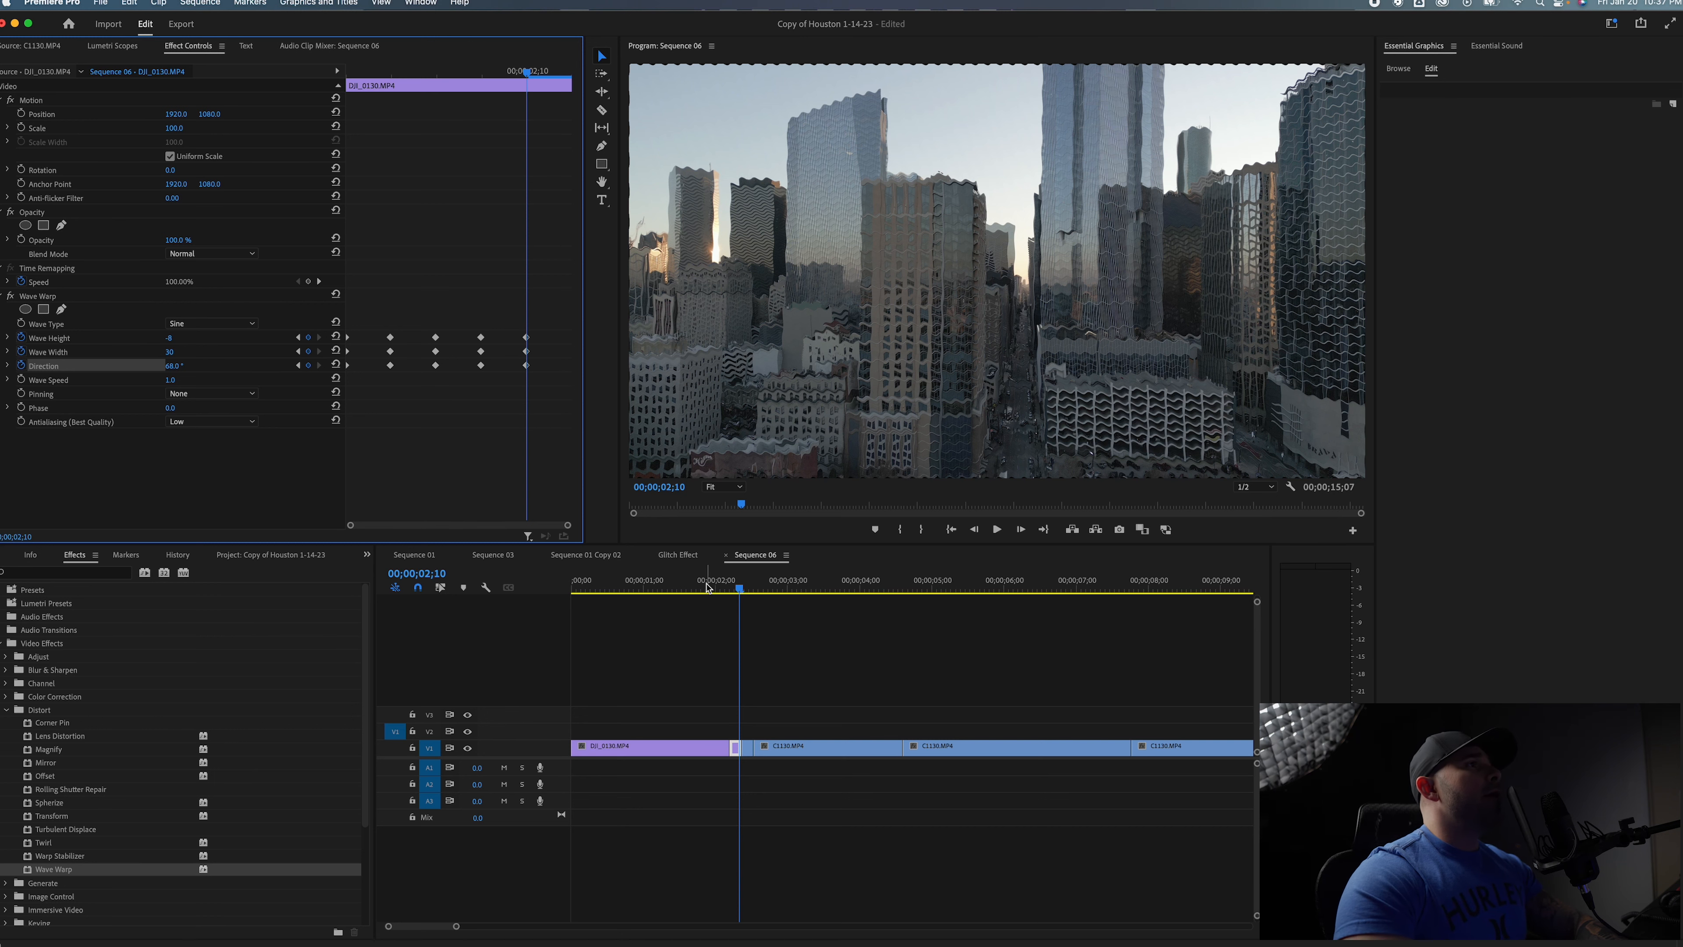
pyautogui.press('space')
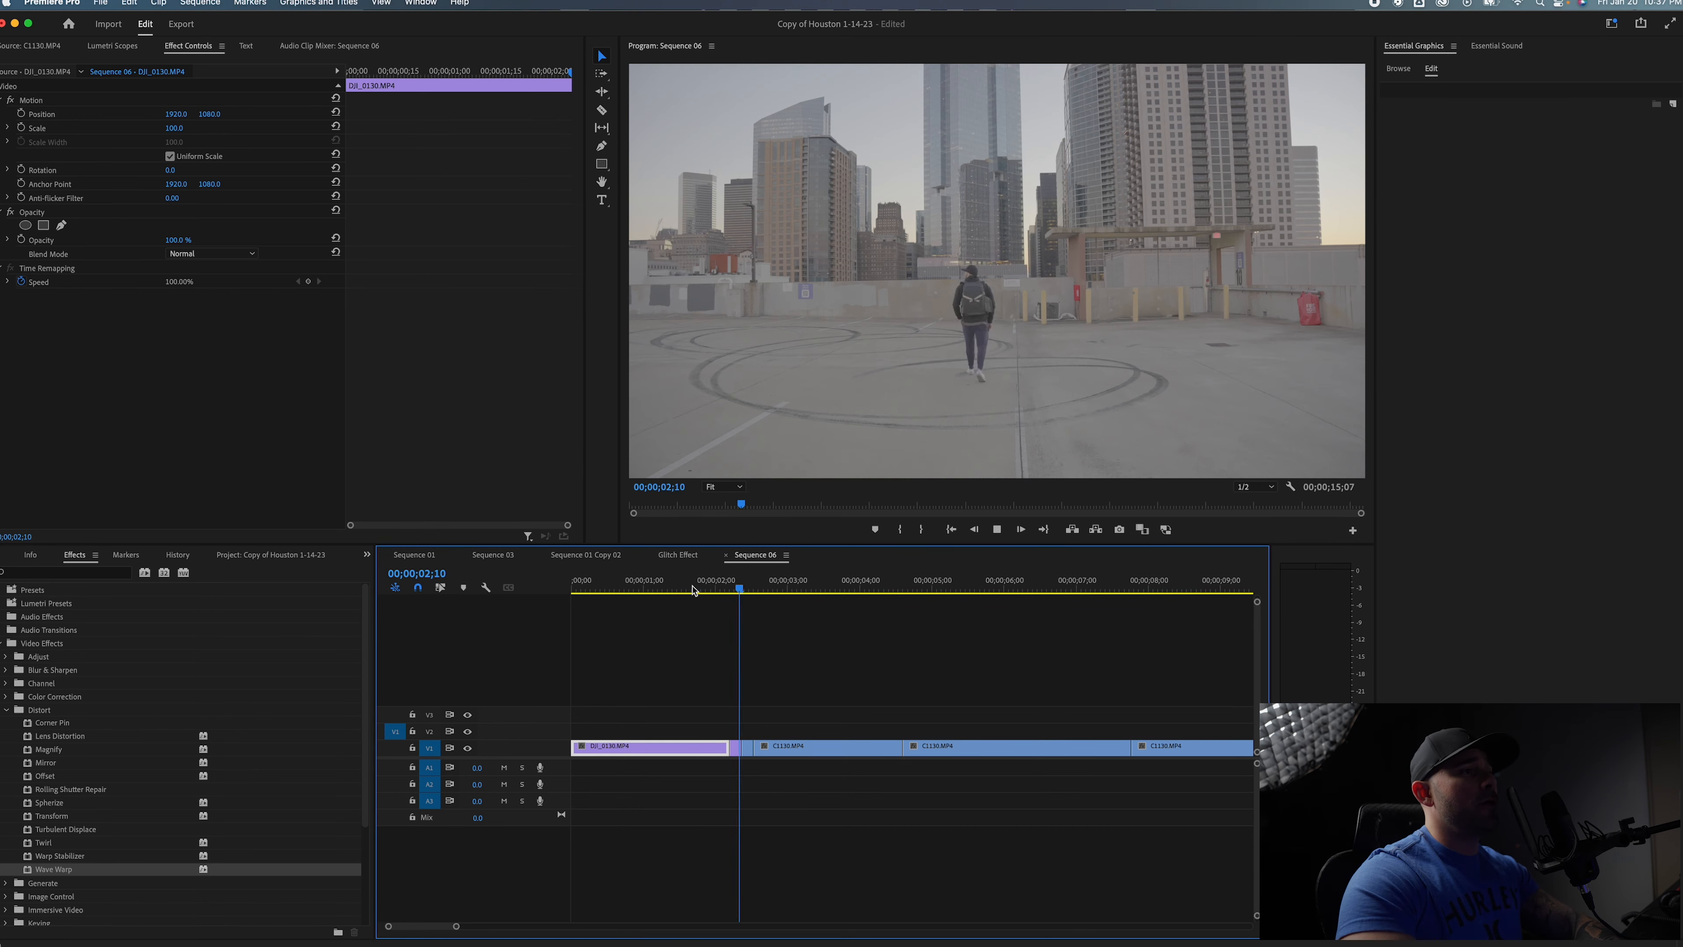
pyautogui.click(703, 587)
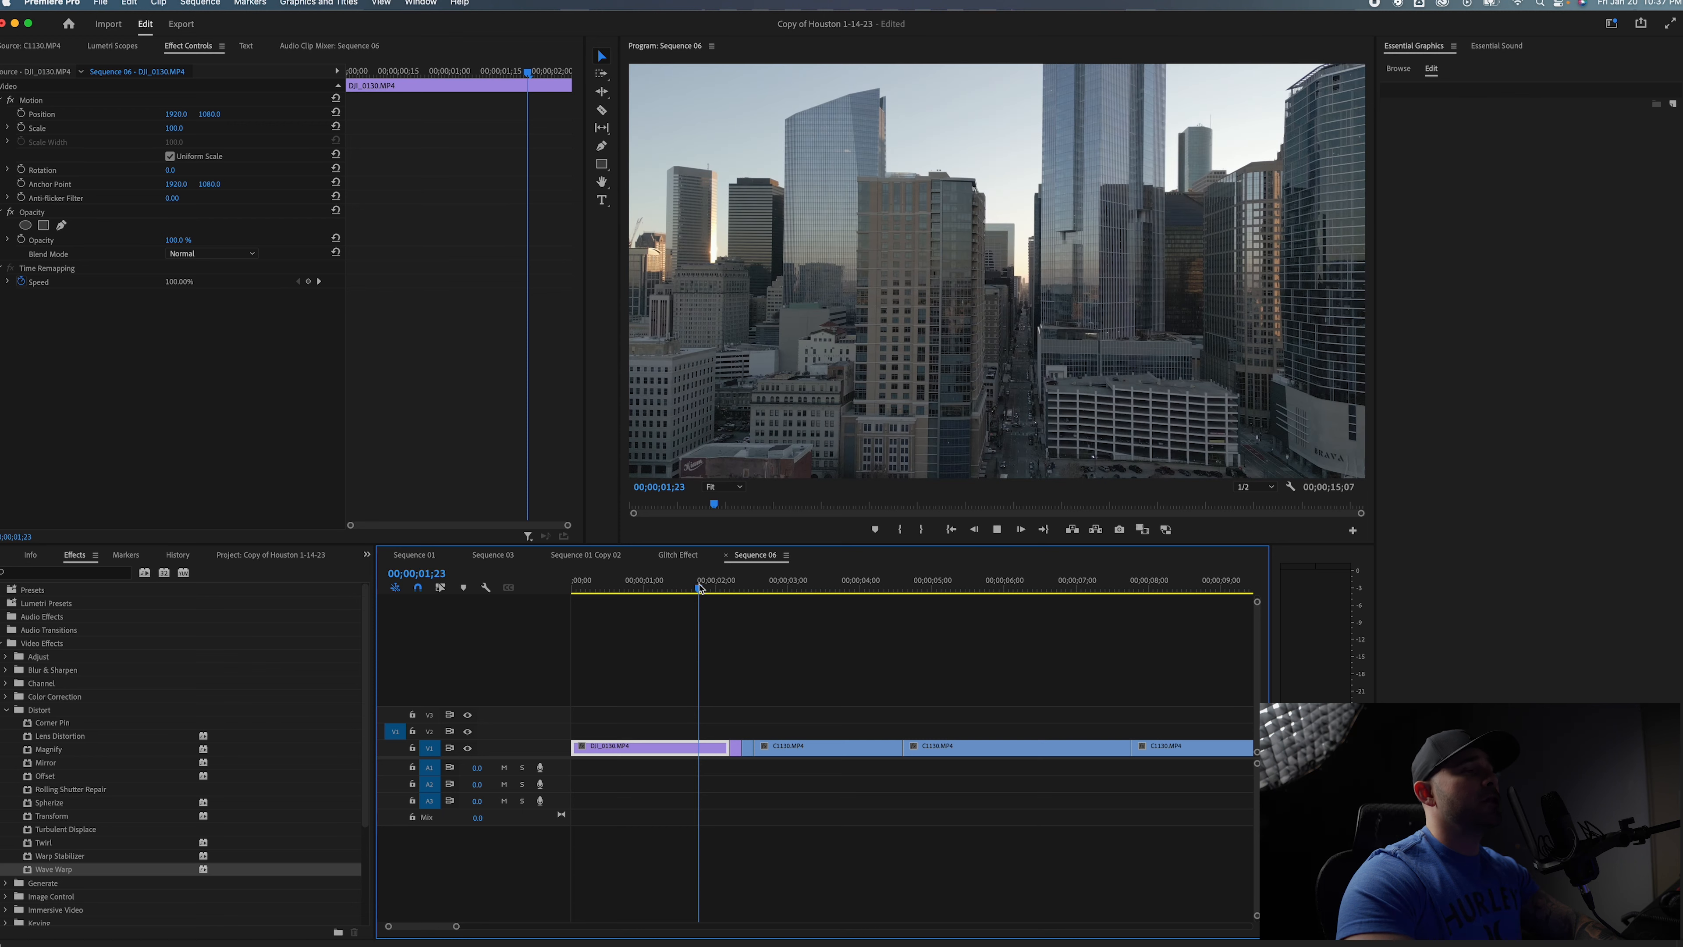
pyautogui.press('space')
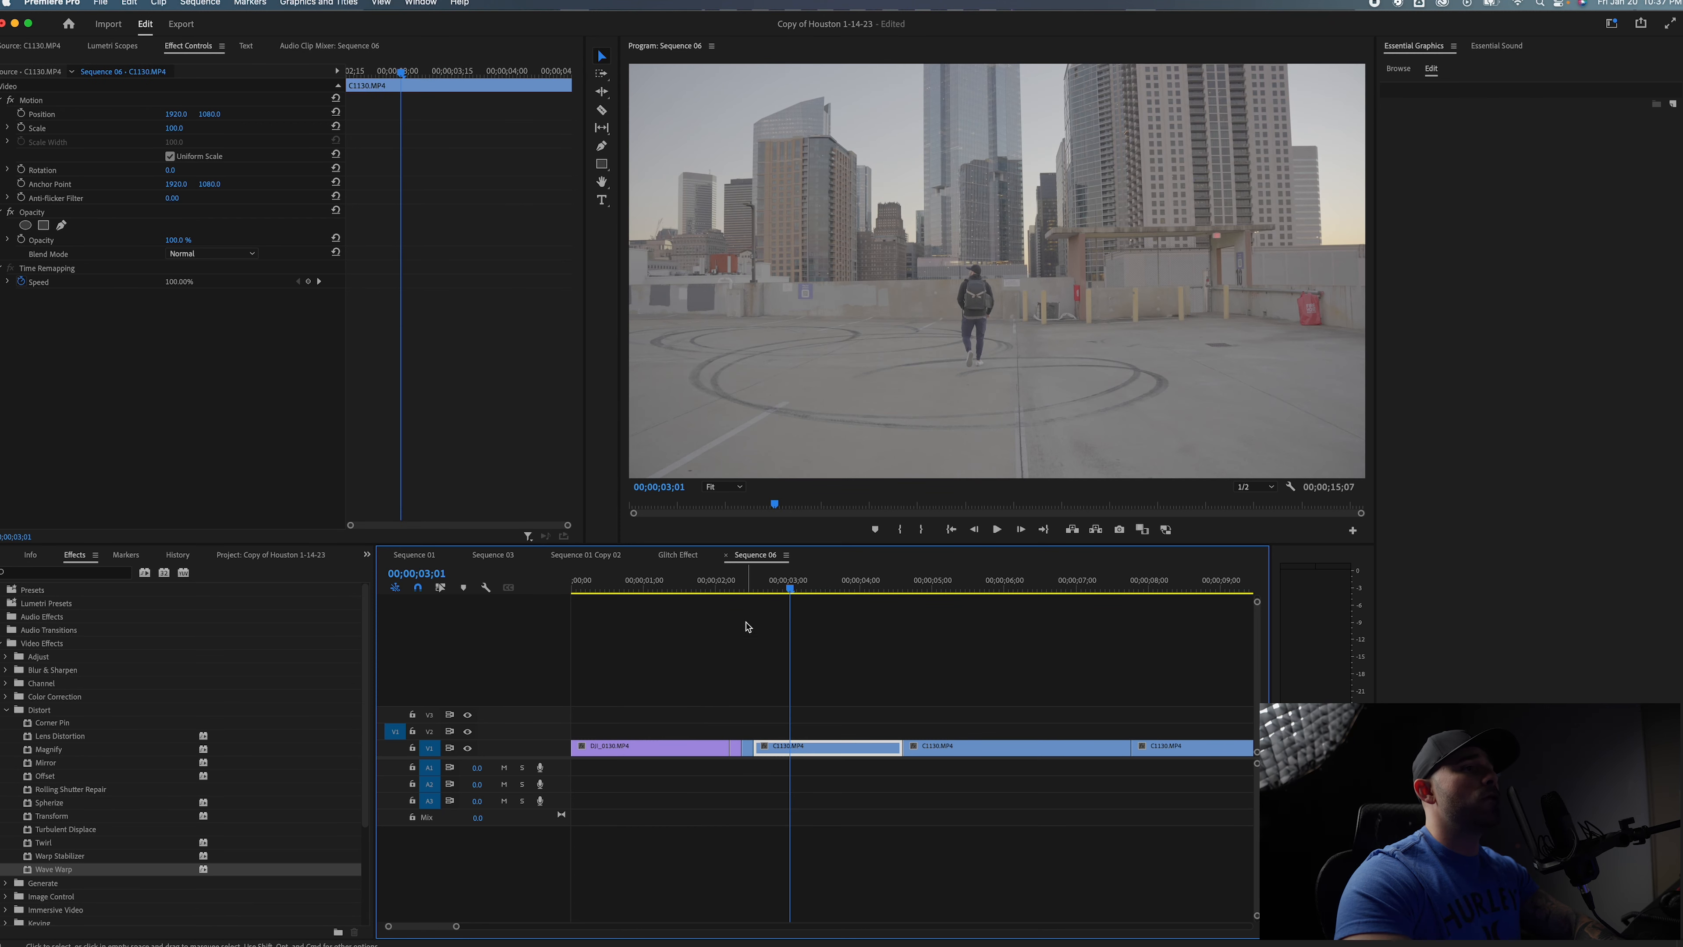
# Animate the short segment's Position from 00;00;02;06, with horizontal value 1649 at 00;00;02;07 and the image shifted the opposite way at 00;00;02;08.
pyautogui.click(734, 587)
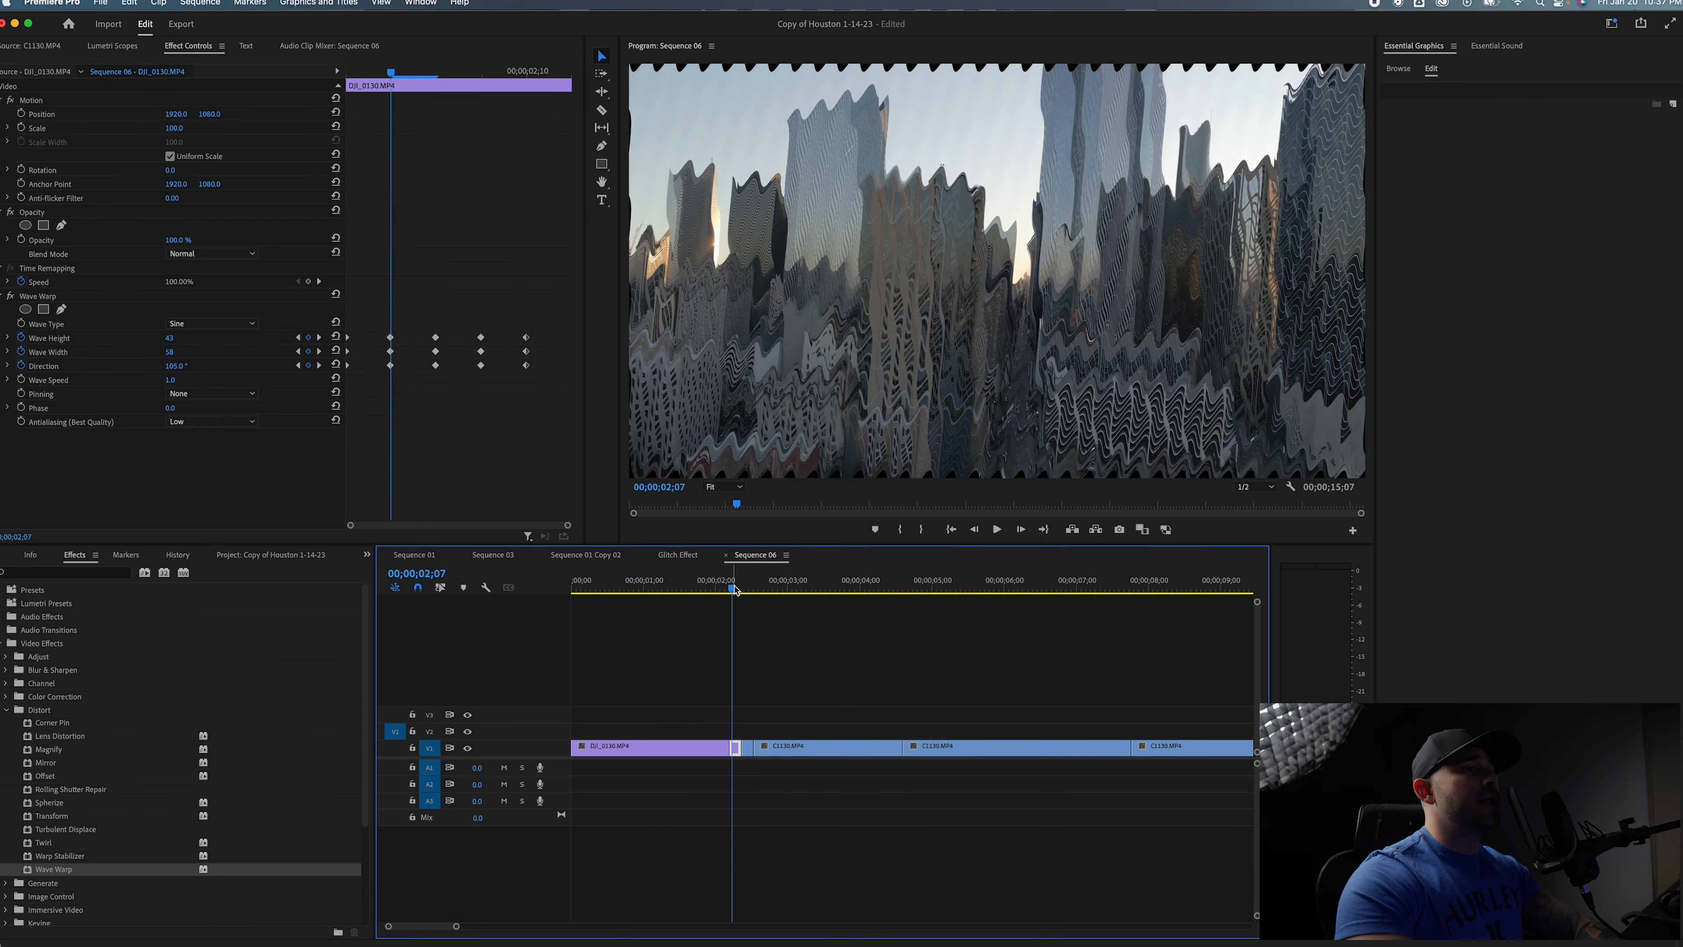
pyautogui.press('Left')
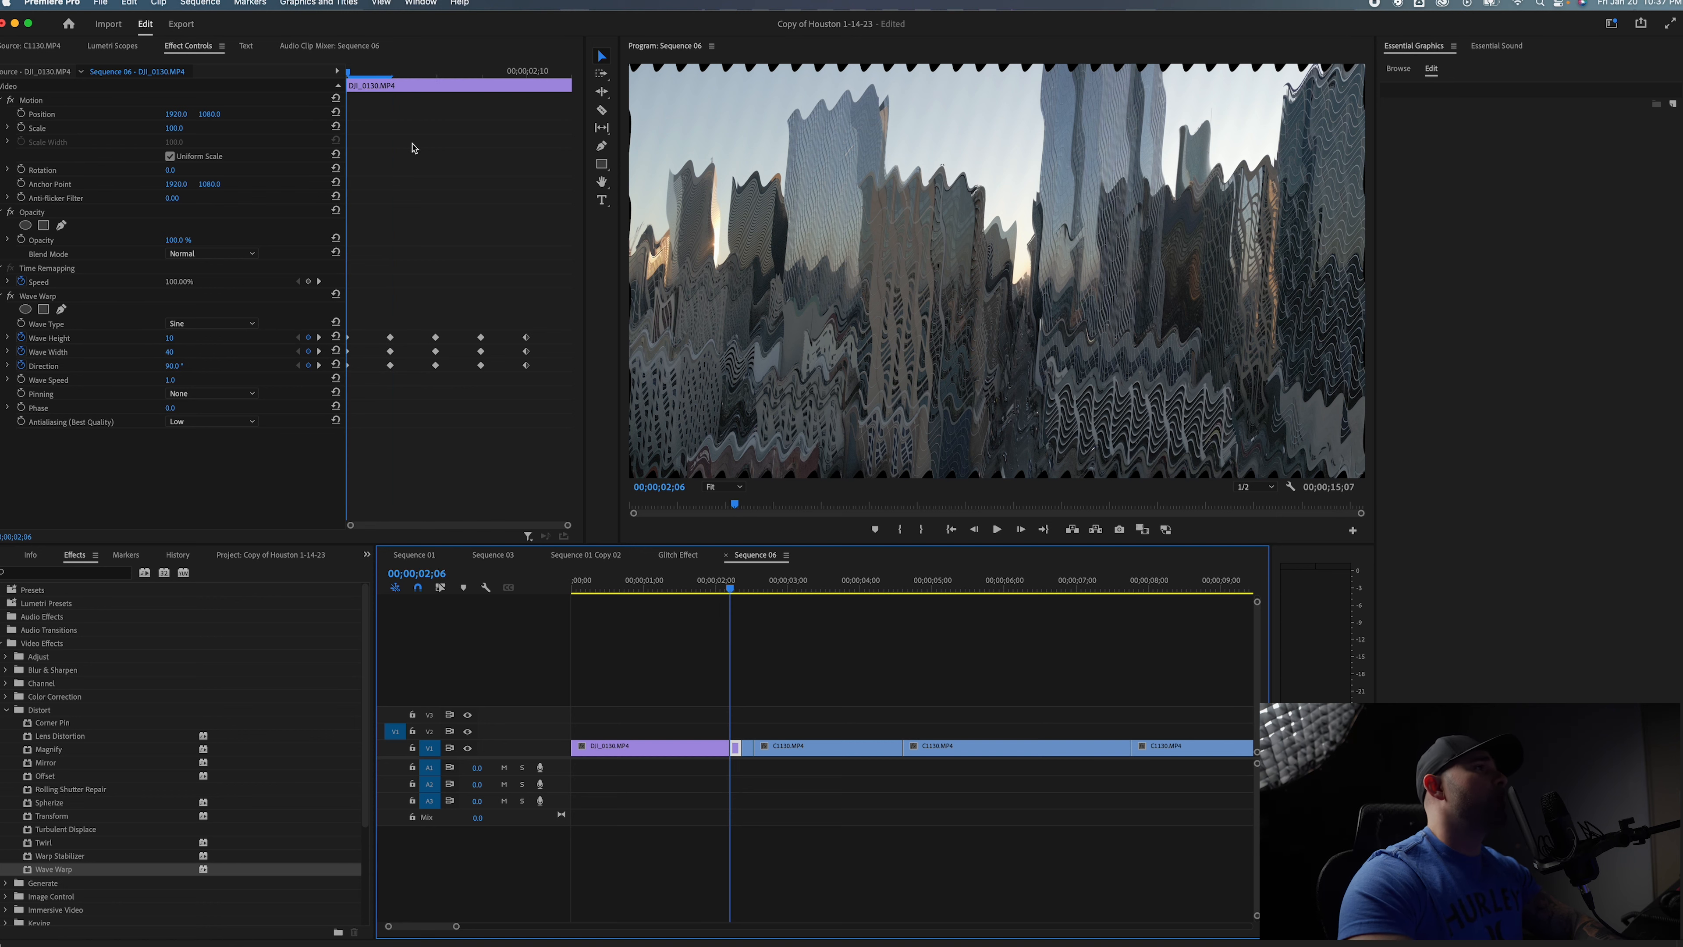
pyautogui.click(21, 115)
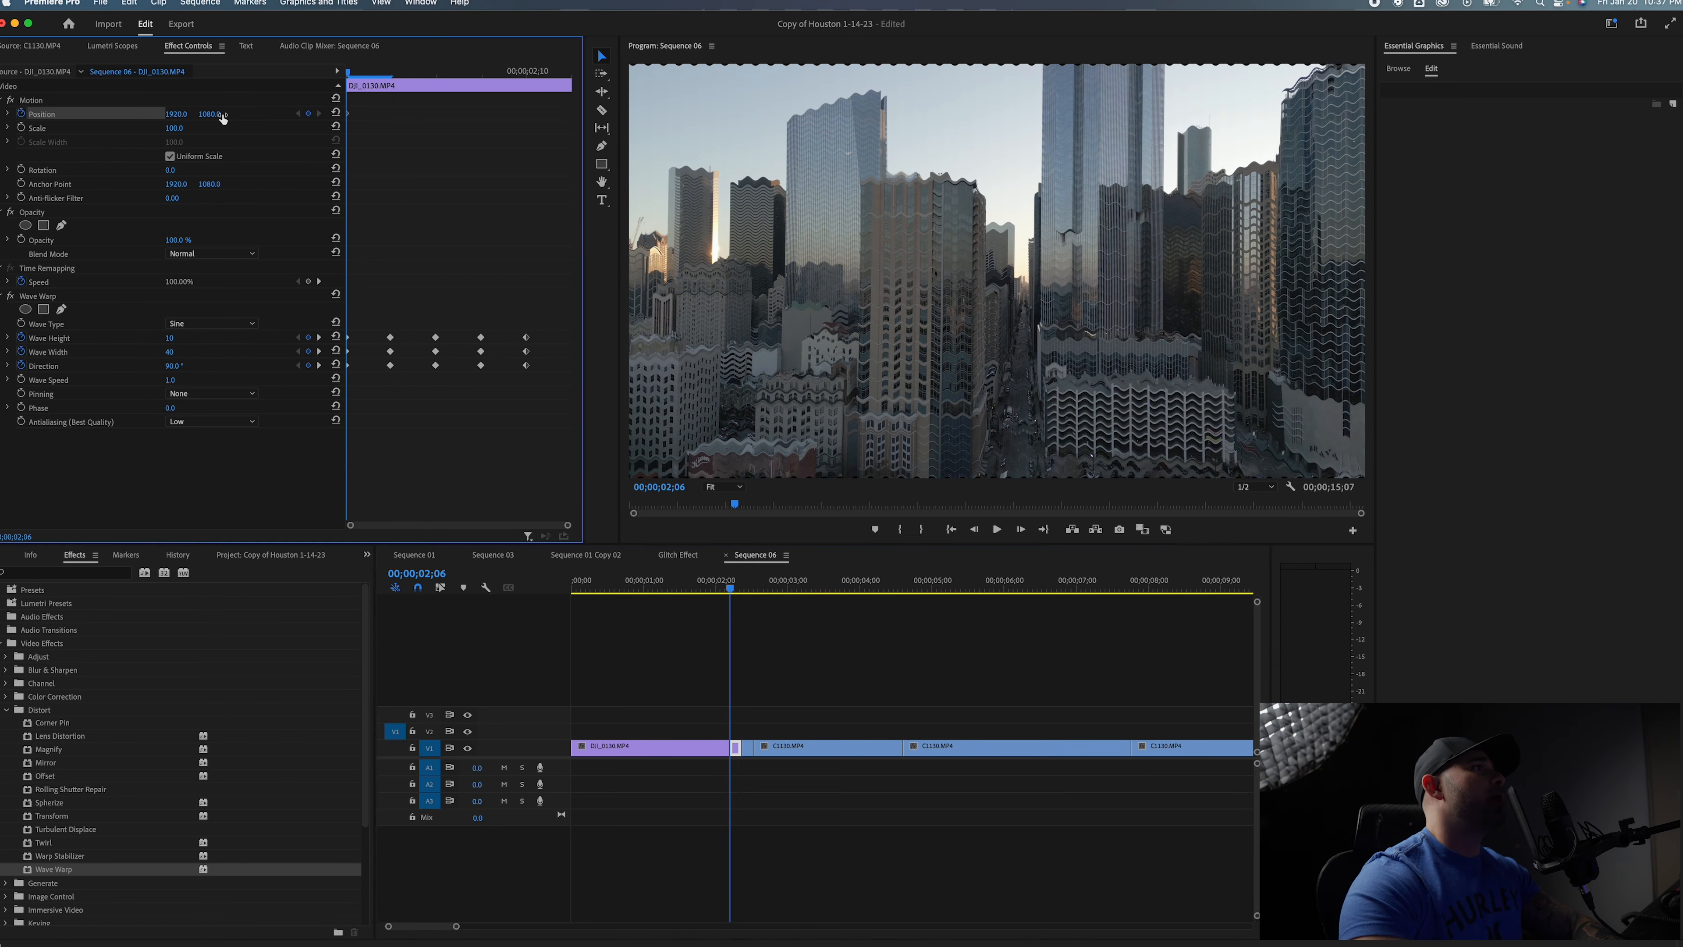
pyautogui.press('Right')
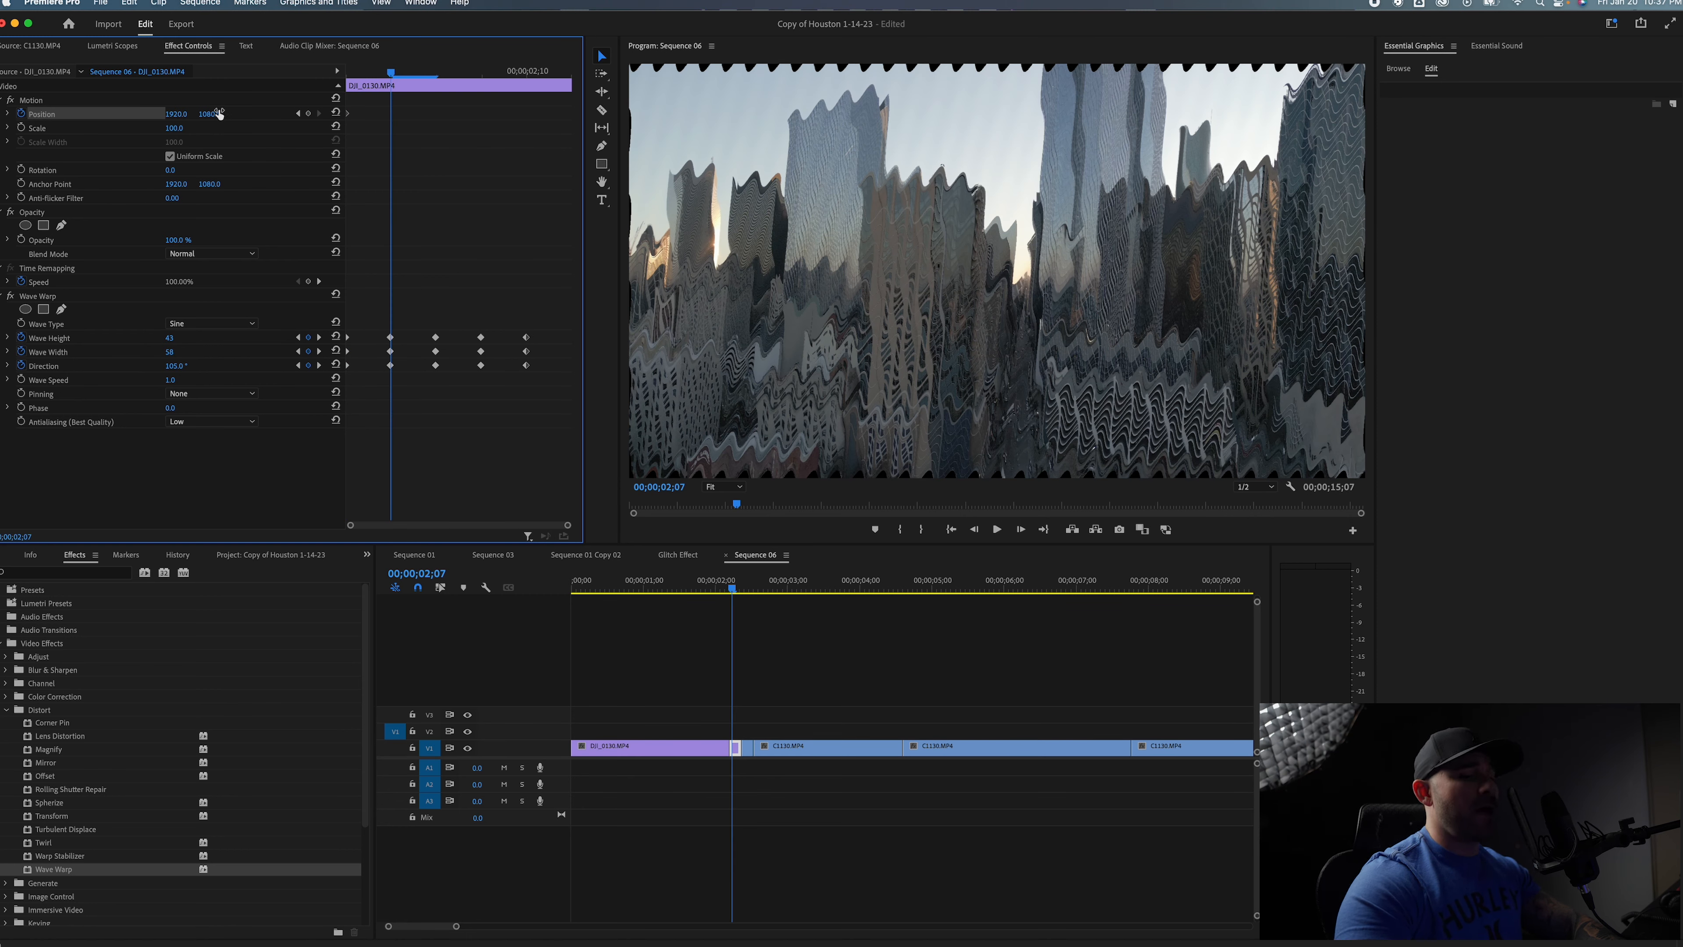
pyautogui.moveTo(177, 115); pyautogui.dragTo(1, 115)
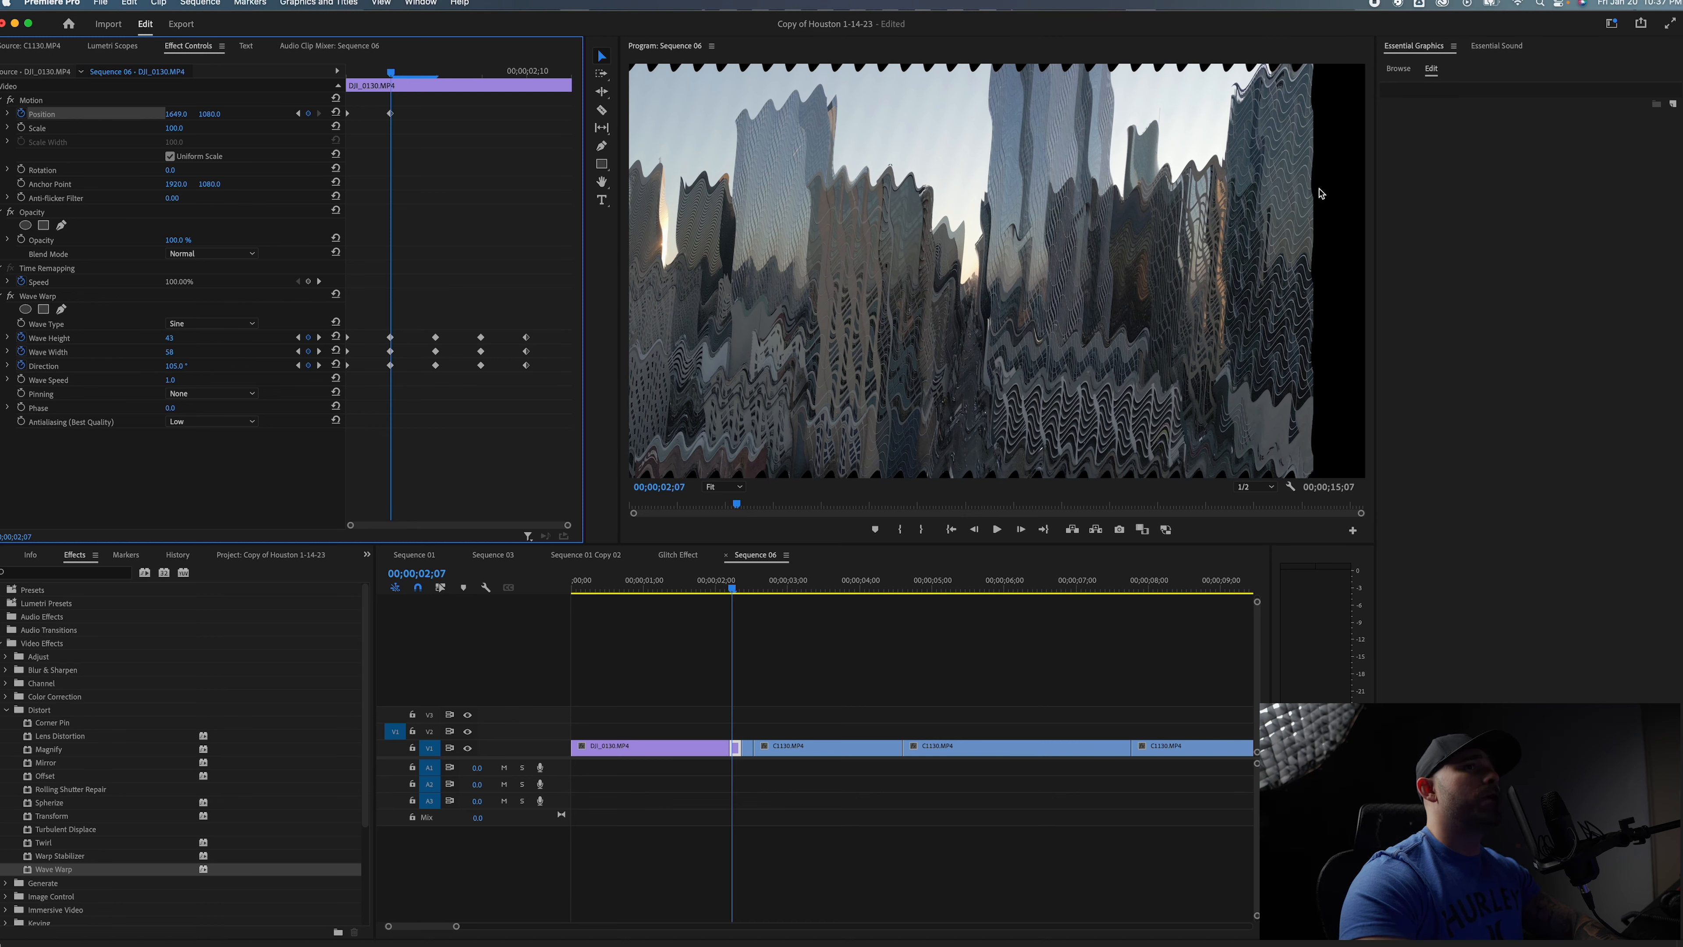
pyautogui.press('Right')
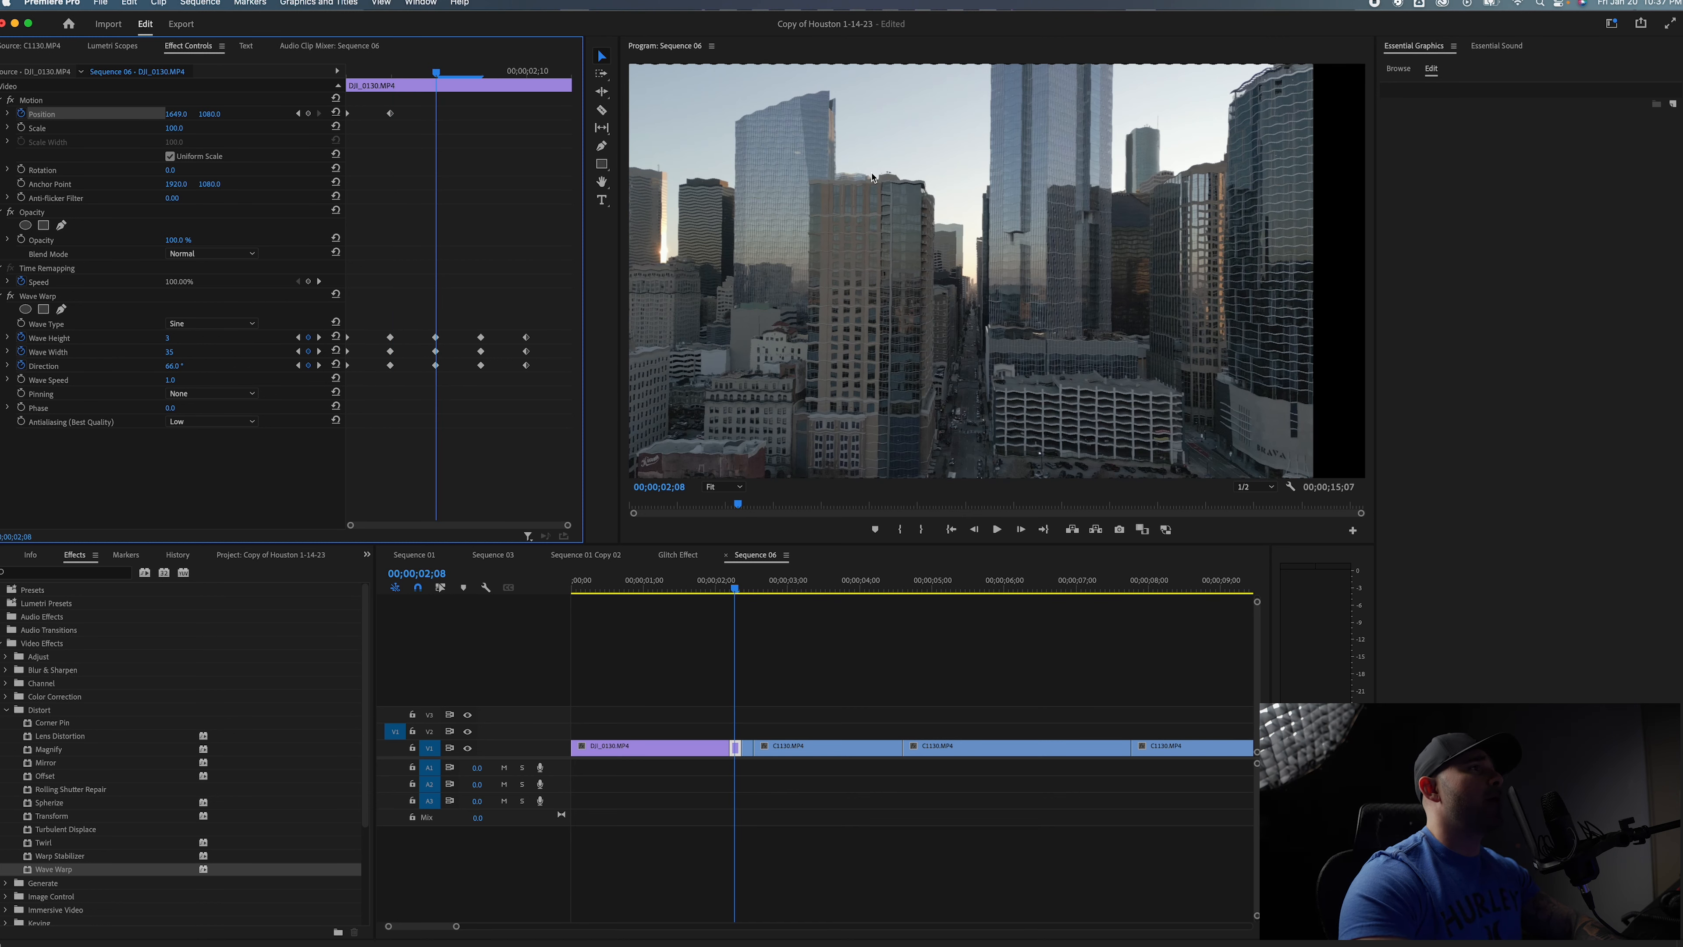
pyautogui.moveTo(176, 114); pyautogui.dragTo(533, 114)
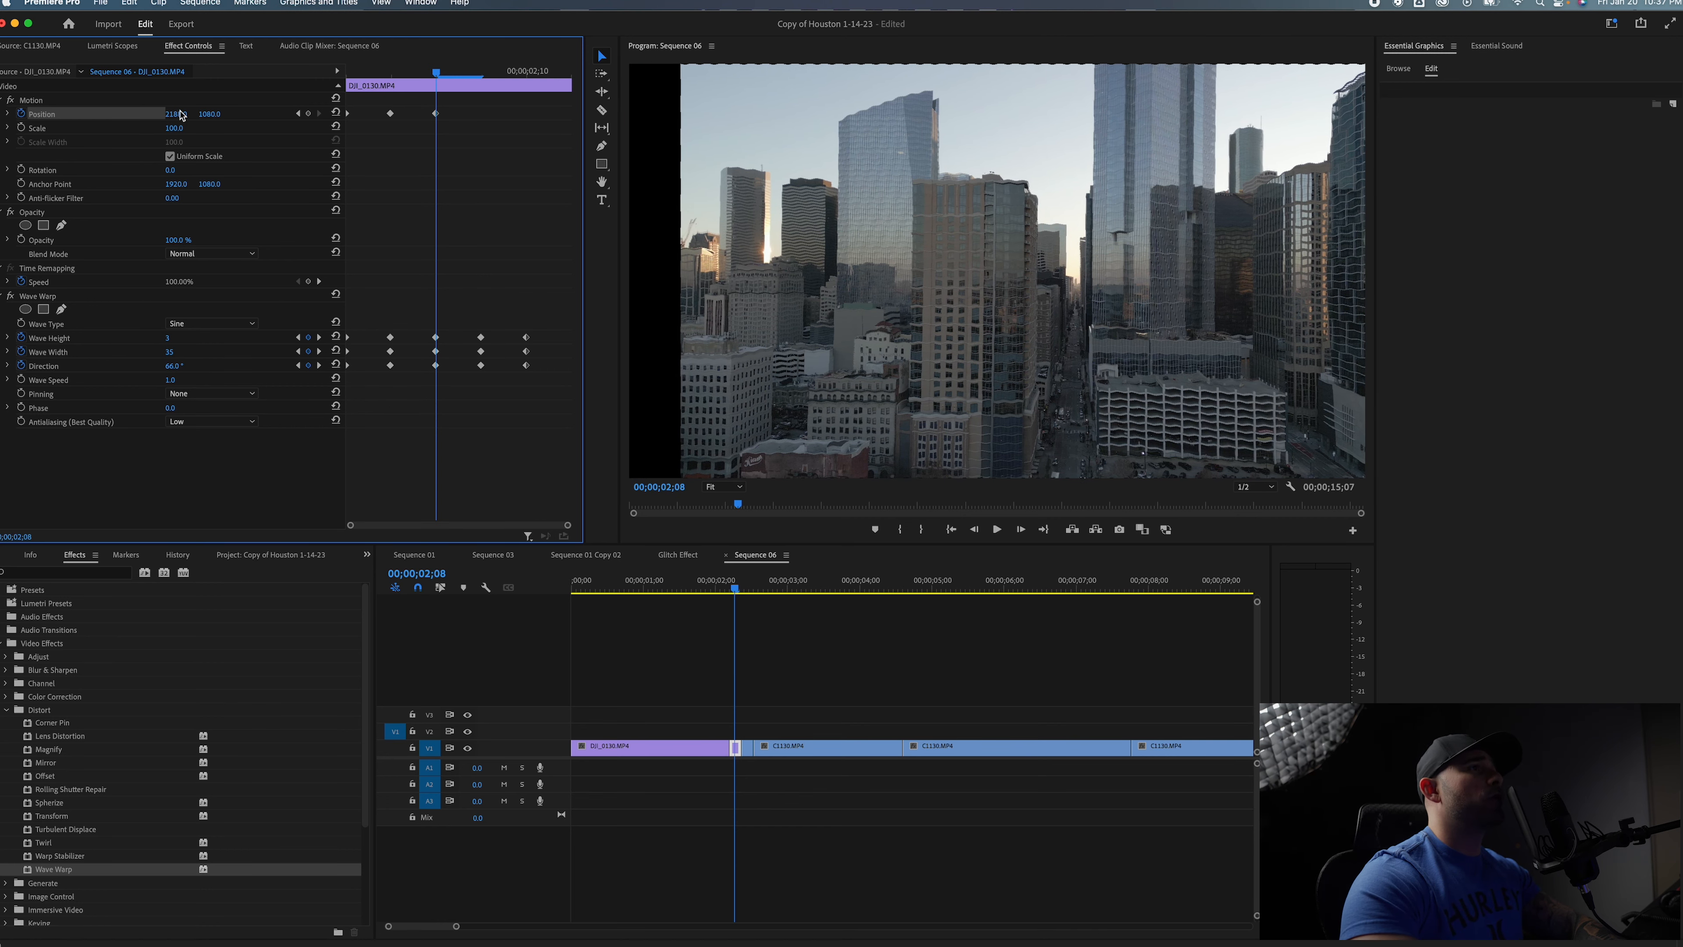
# Keyframe Position shifted left at 00;00;02;09 and back near centre at 00;00;02;10, and return to the segment's first frame.
pyautogui.press('Right')
pyautogui.moveTo(180, 114); pyautogui.dragTo(1, 114)
pyautogui.press('Right')
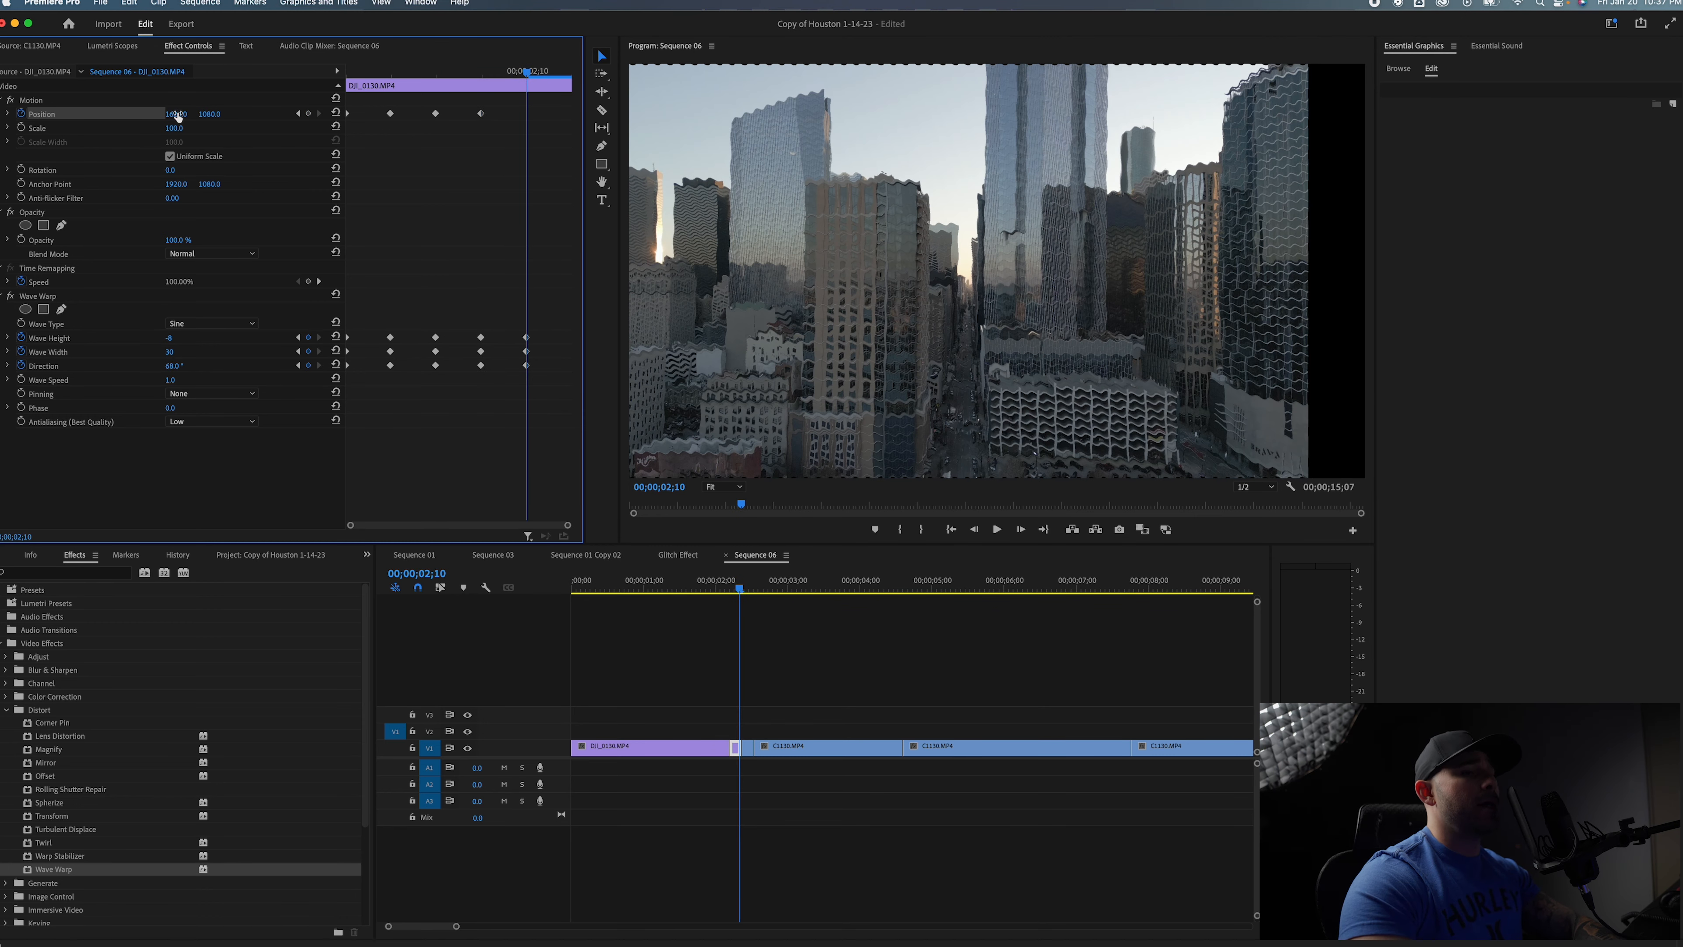
pyautogui.moveTo(177, 114); pyautogui.dragTo(309, 114)
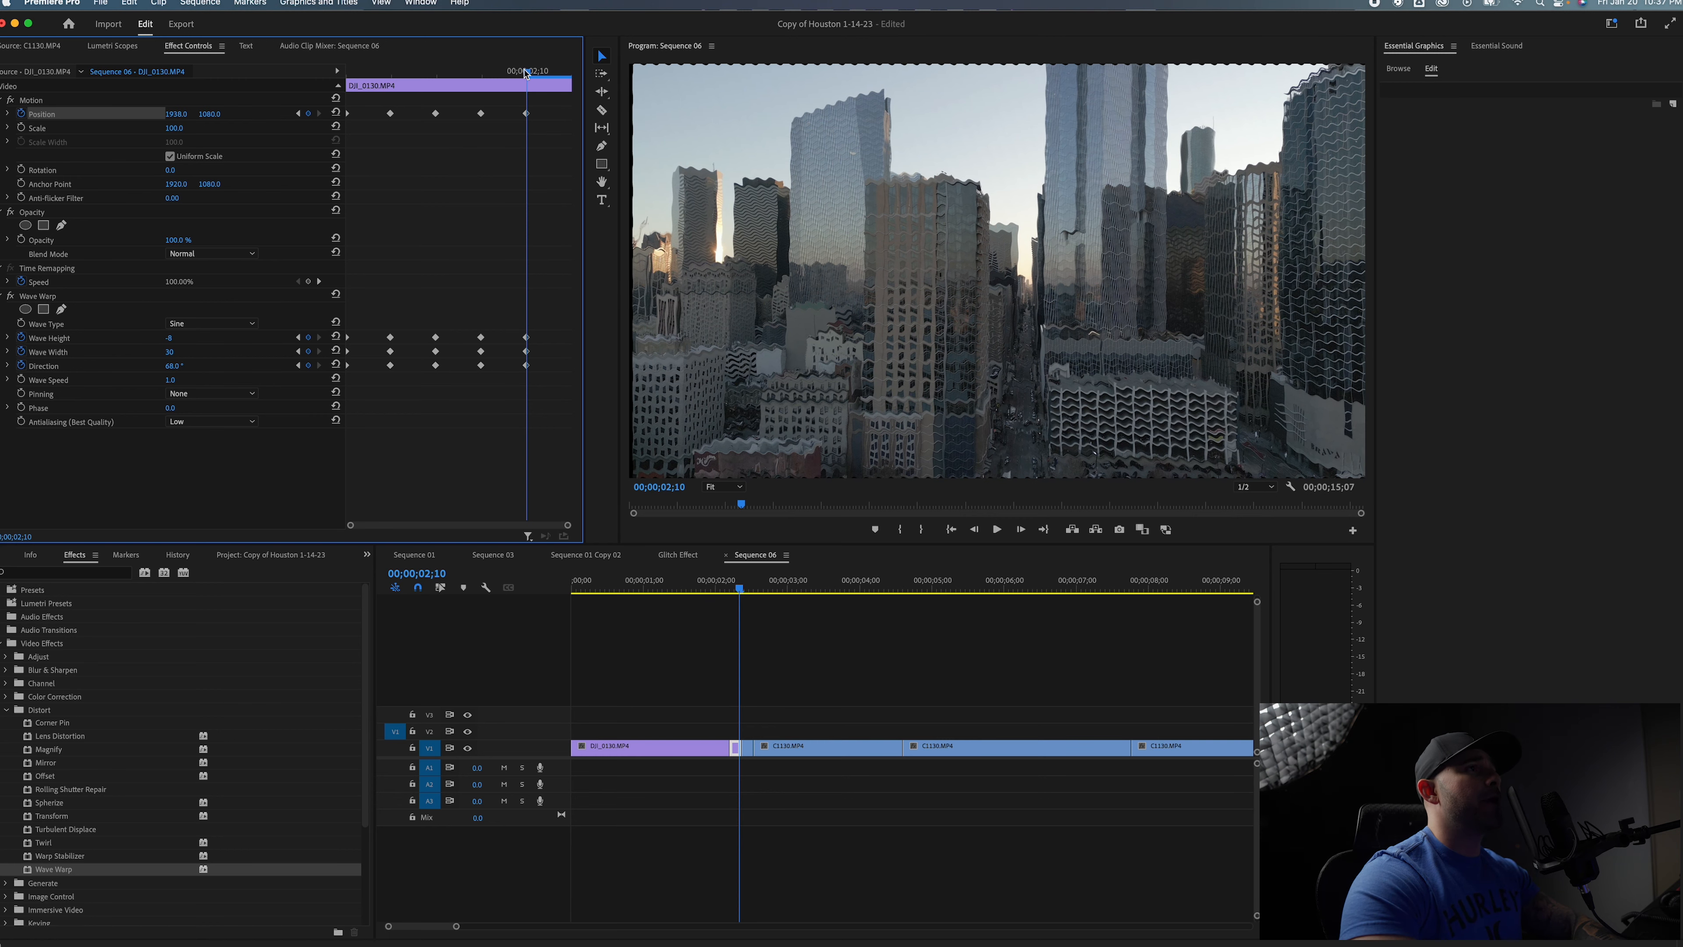
pyautogui.press('Left')
pyautogui.press('Left')
pyautogui.press('Left')
pyautogui.press('Left')
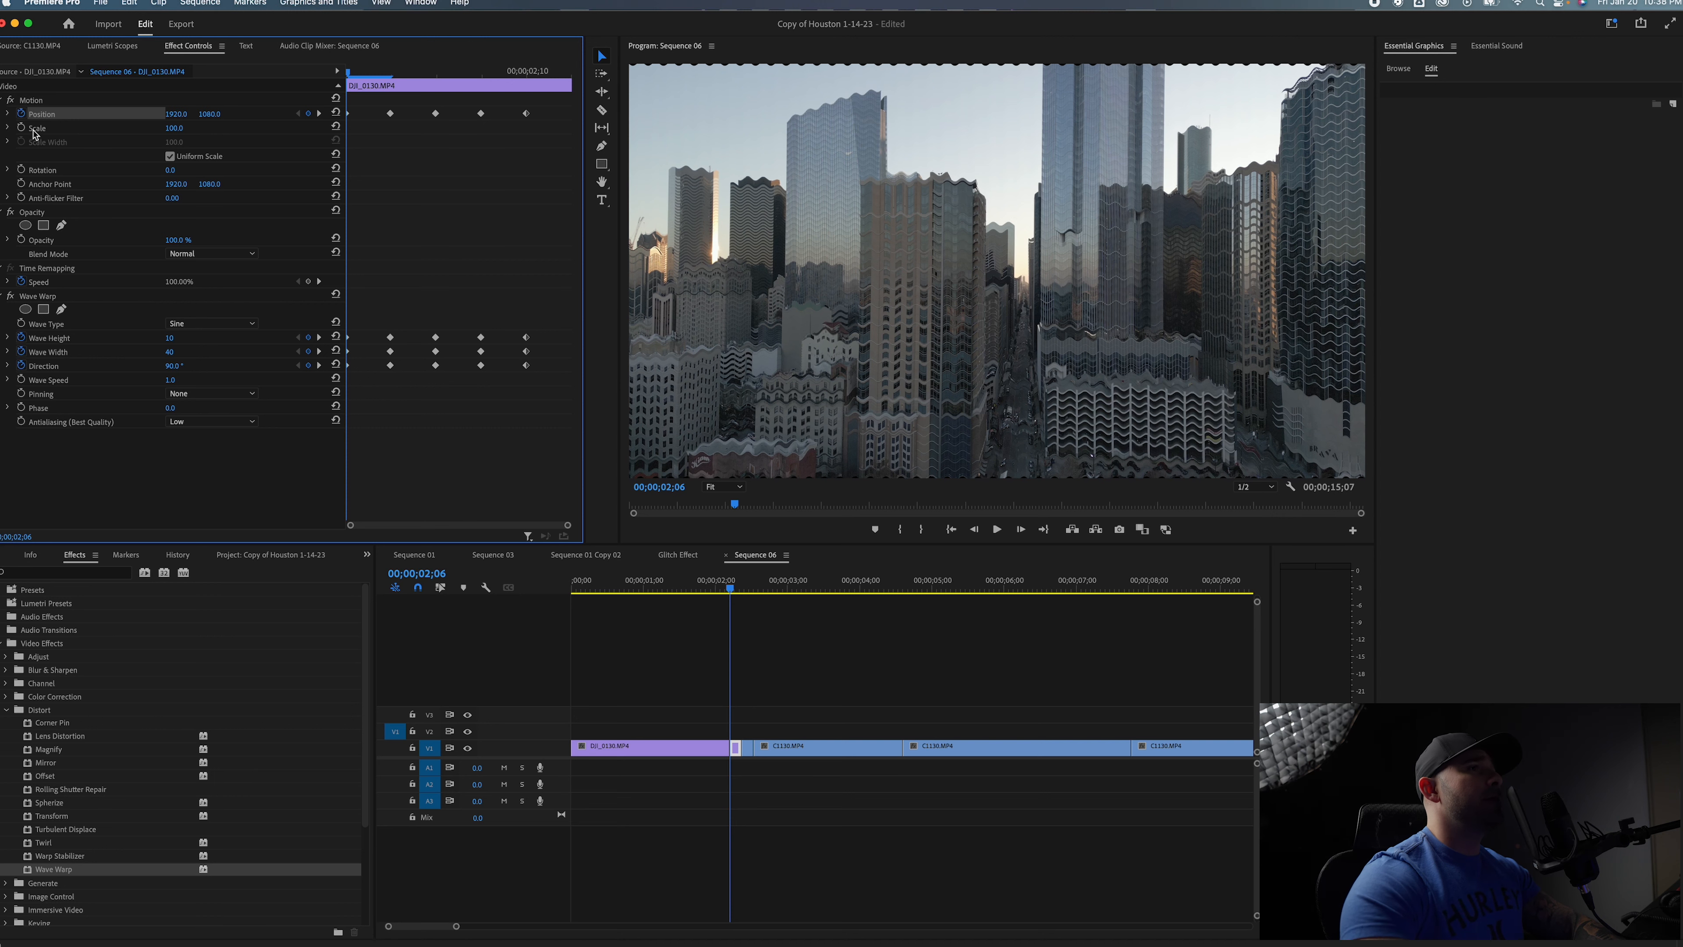
# Animate the short segment's Scale from 100 at 00;00;02;06, with 139 at 00;00;02;07 and 101 at 00;00;02;08.
pyautogui.click(21, 127)
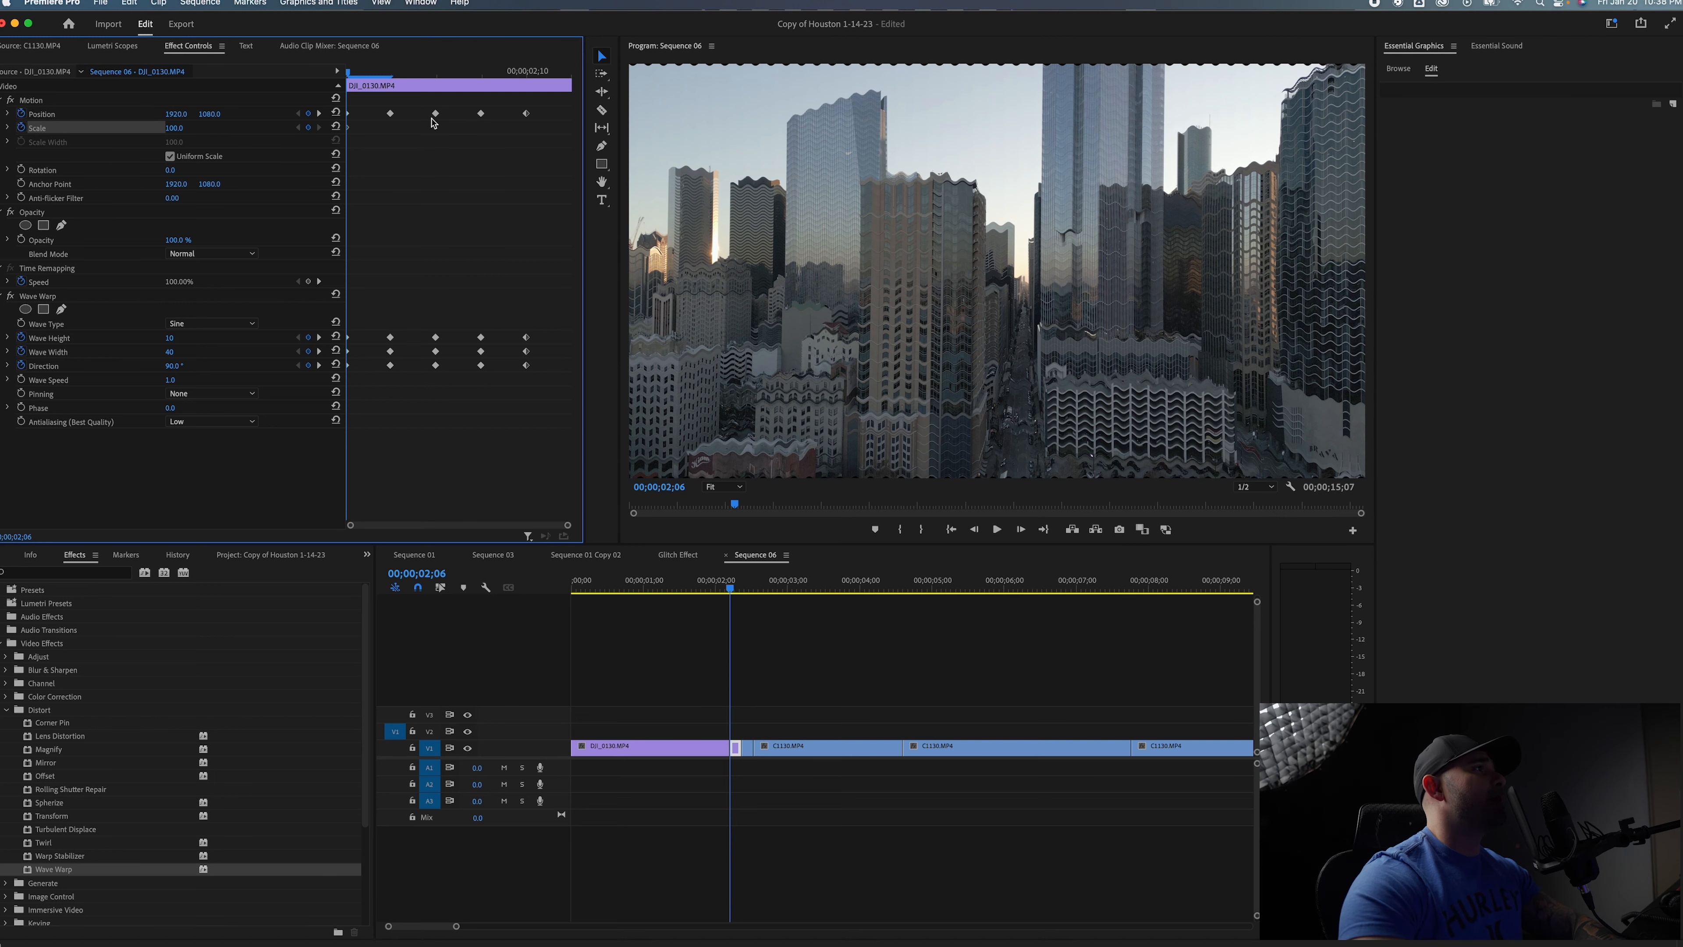
pyautogui.press('Right')
pyautogui.moveTo(178, 133); pyautogui.dragTo(203, 133)
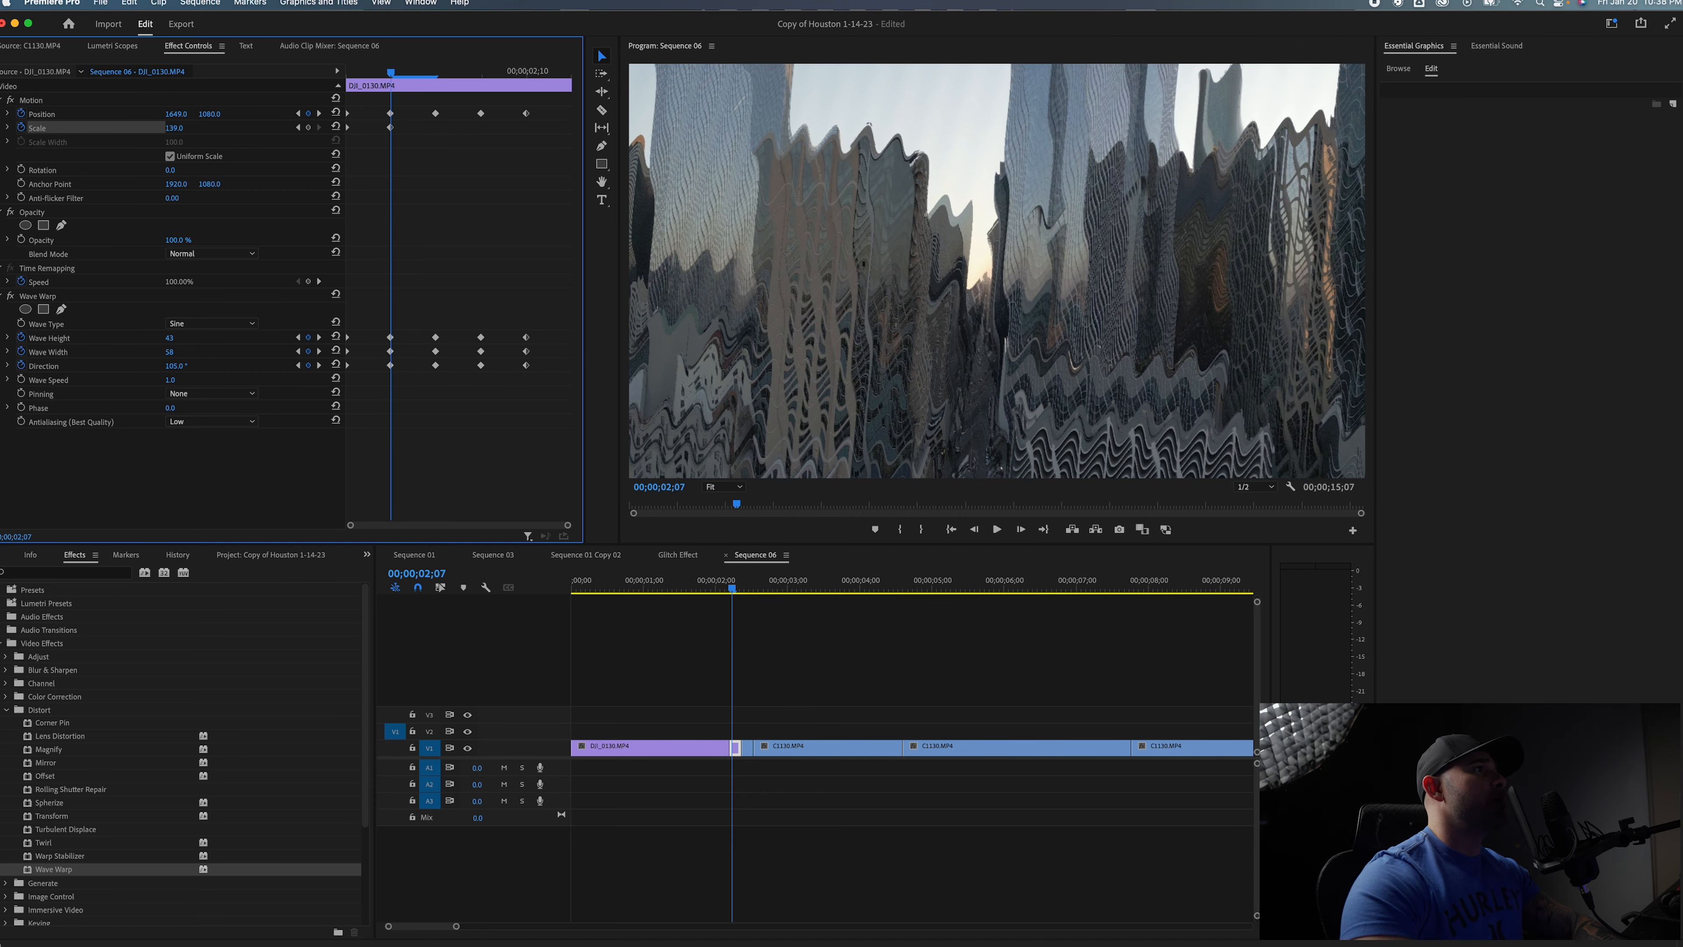
pyautogui.press('Right')
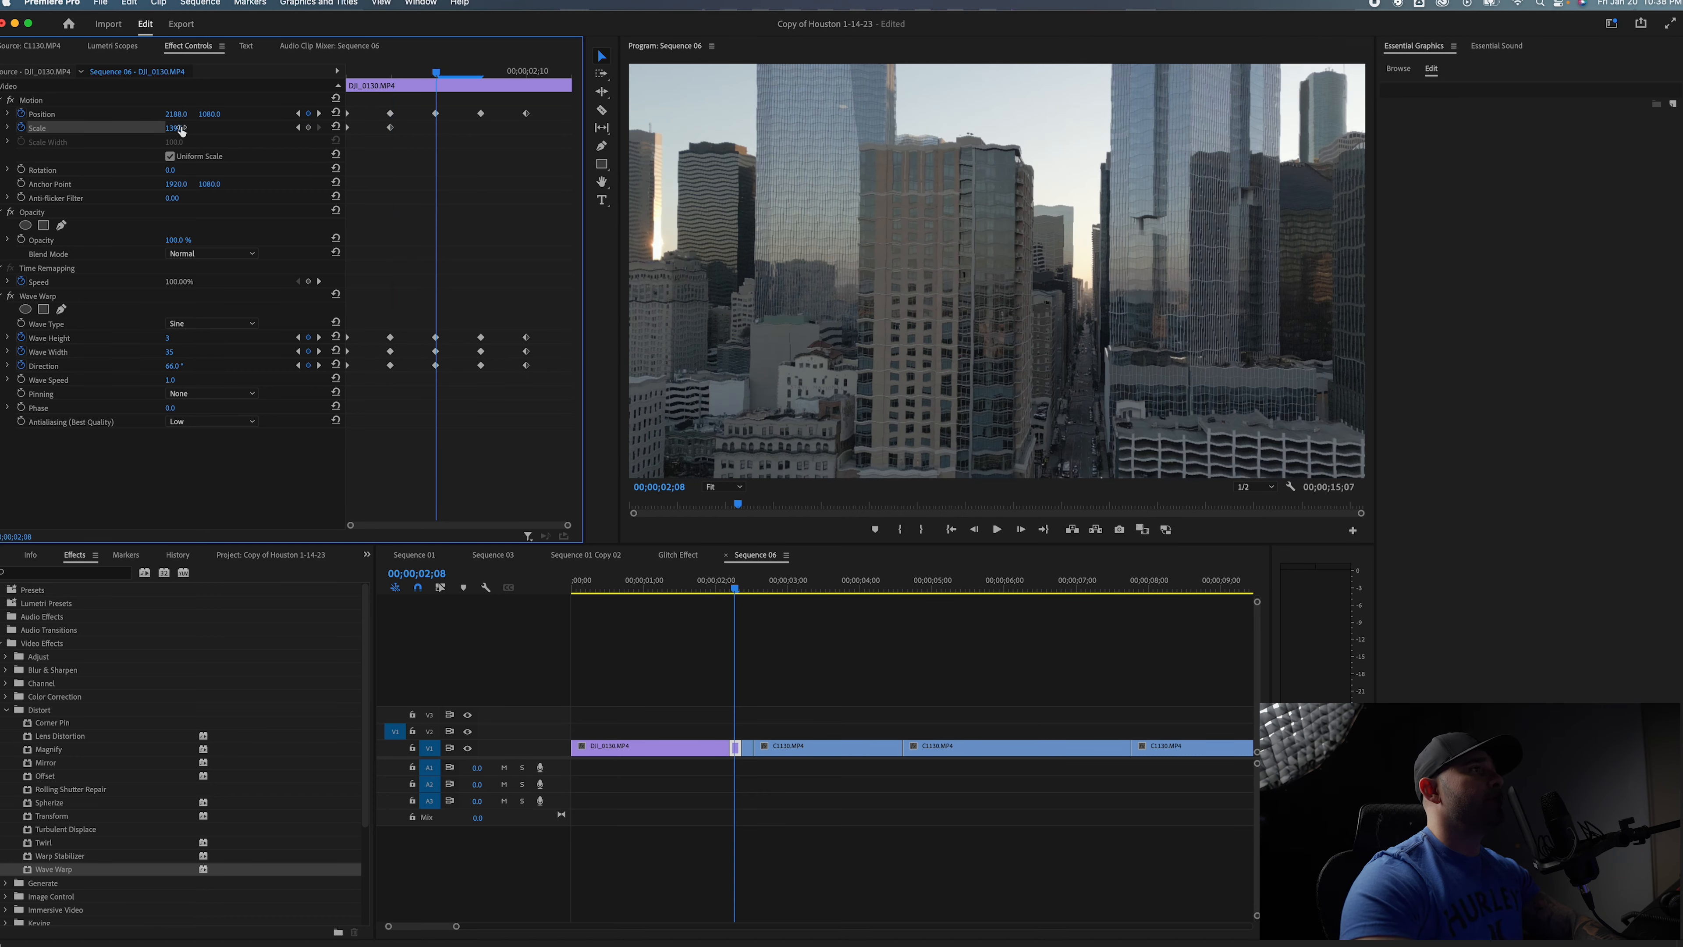
pyautogui.press('super+z')
pyautogui.moveTo(175, 128)
pyautogui.mouseDown()
pyautogui.moveTo(149, 128)
pyautogui.moveTo(185, 130)
pyautogui.mouseUp()
# Keyframe the segment's Scale enlarged at 00;00;02;09 and back to 100 at 00;00;02;10.
pyautogui.press('Right')
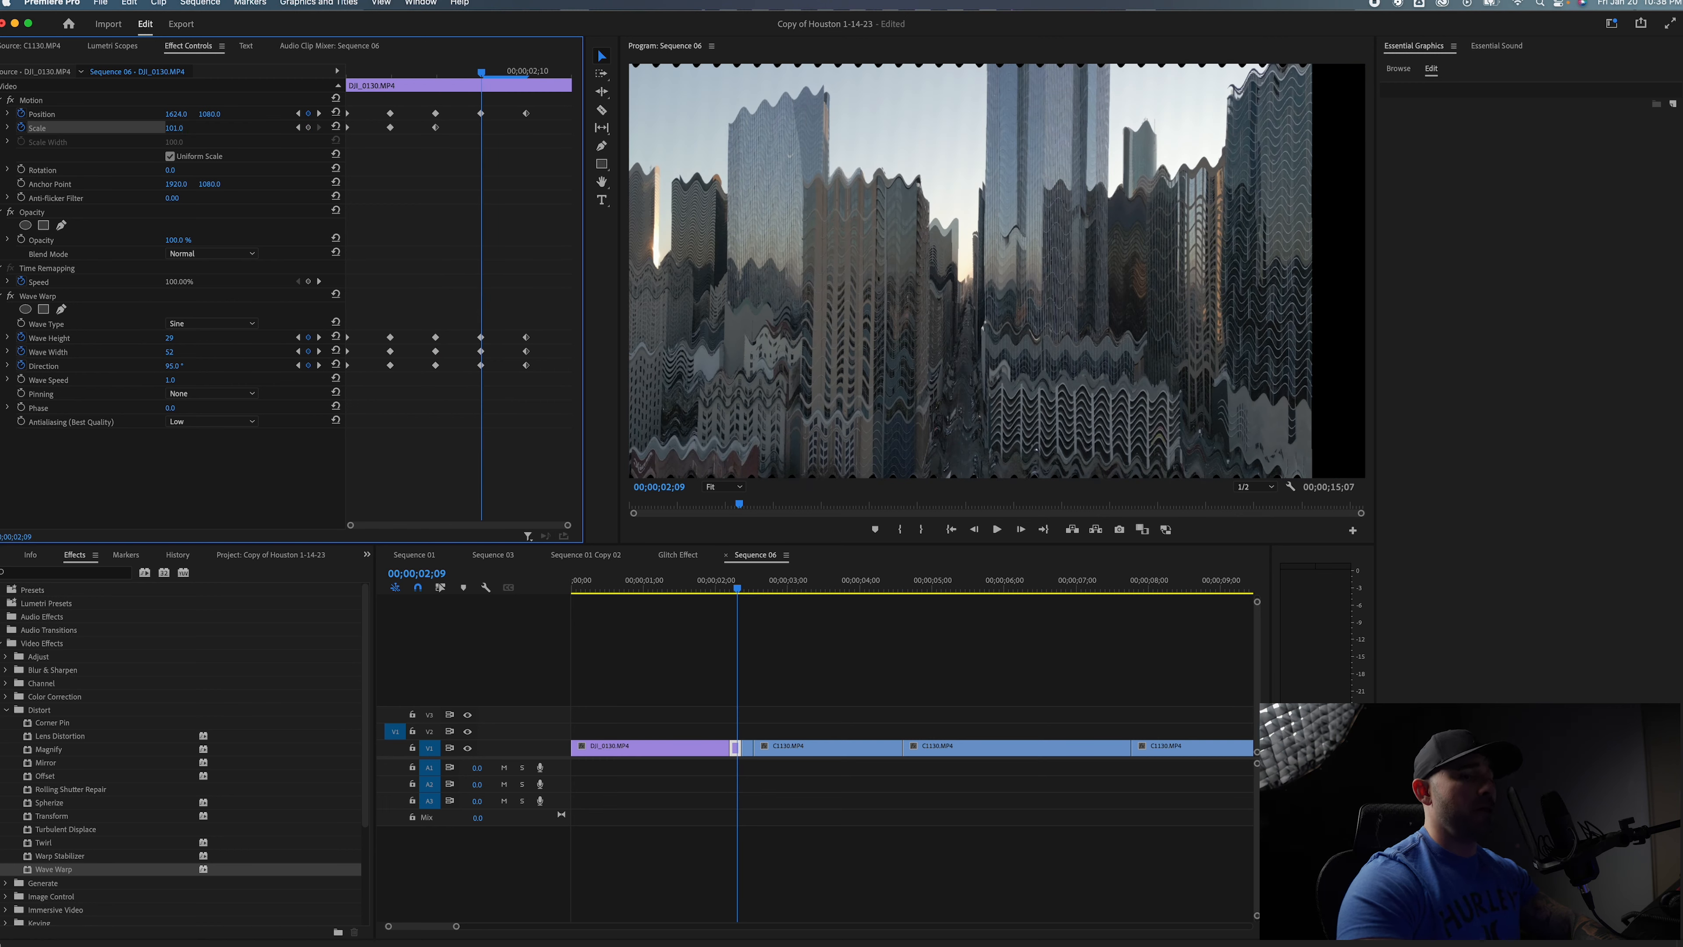
pyautogui.moveTo(209, 129)
pyautogui.mouseDown()
pyautogui.moveTo(177, 130)
pyautogui.moveTo(196, 129)
pyautogui.mouseUp()
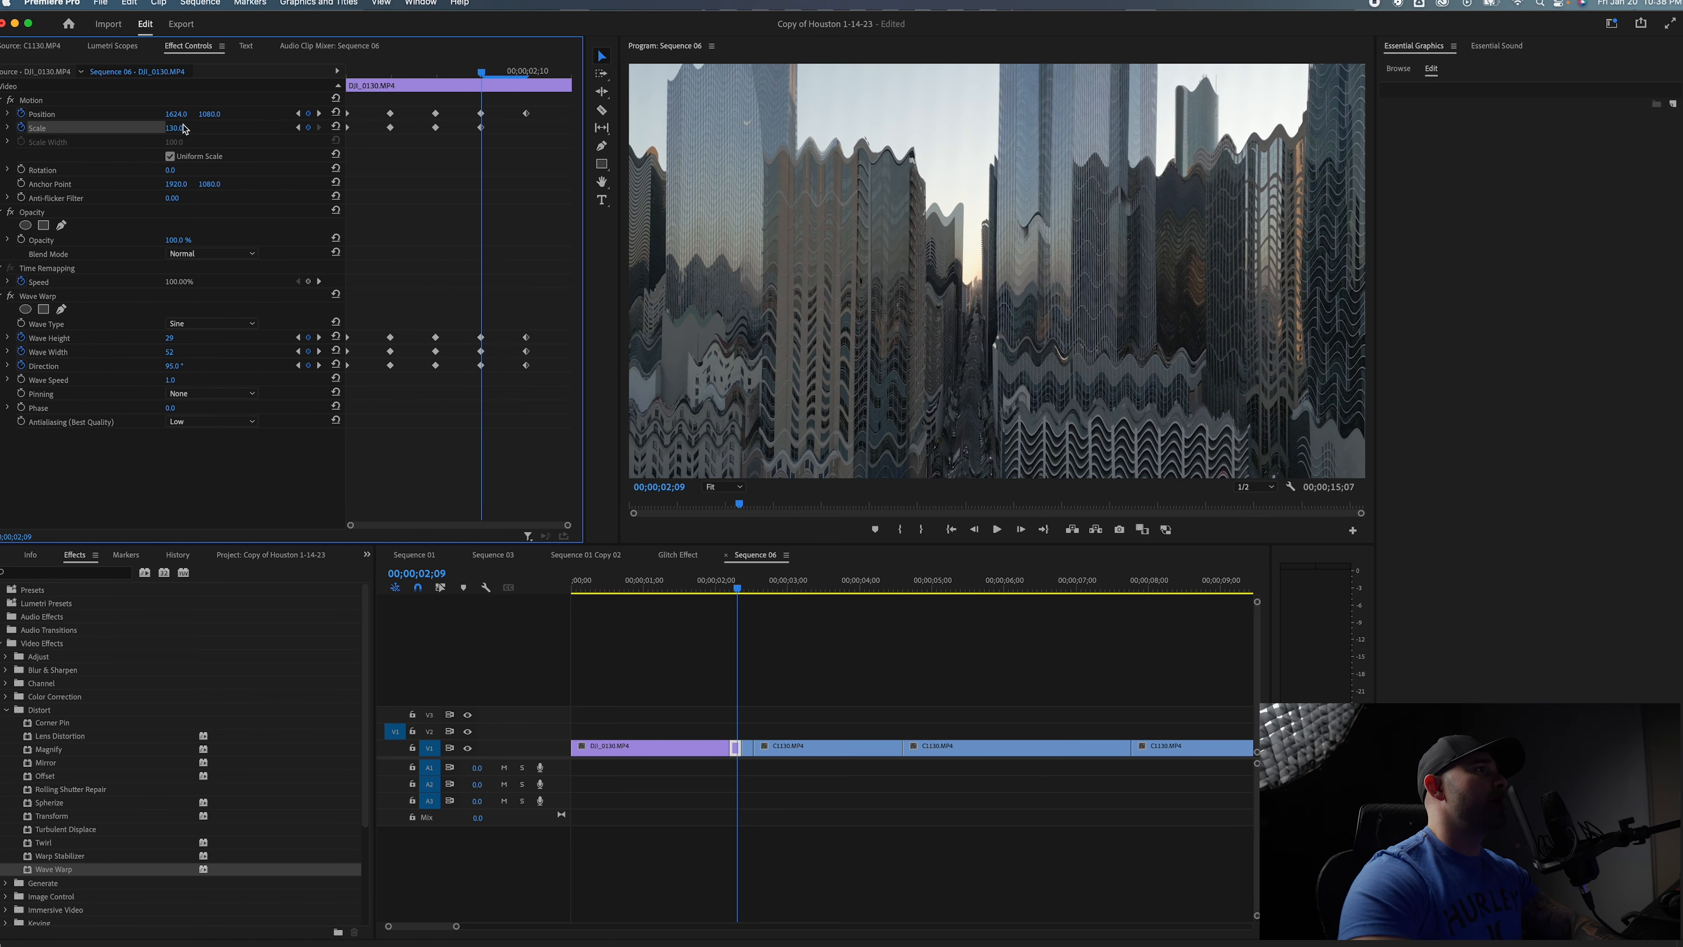
pyautogui.press('Right')
pyautogui.moveTo(179, 131); pyautogui.dragTo(159, 129)
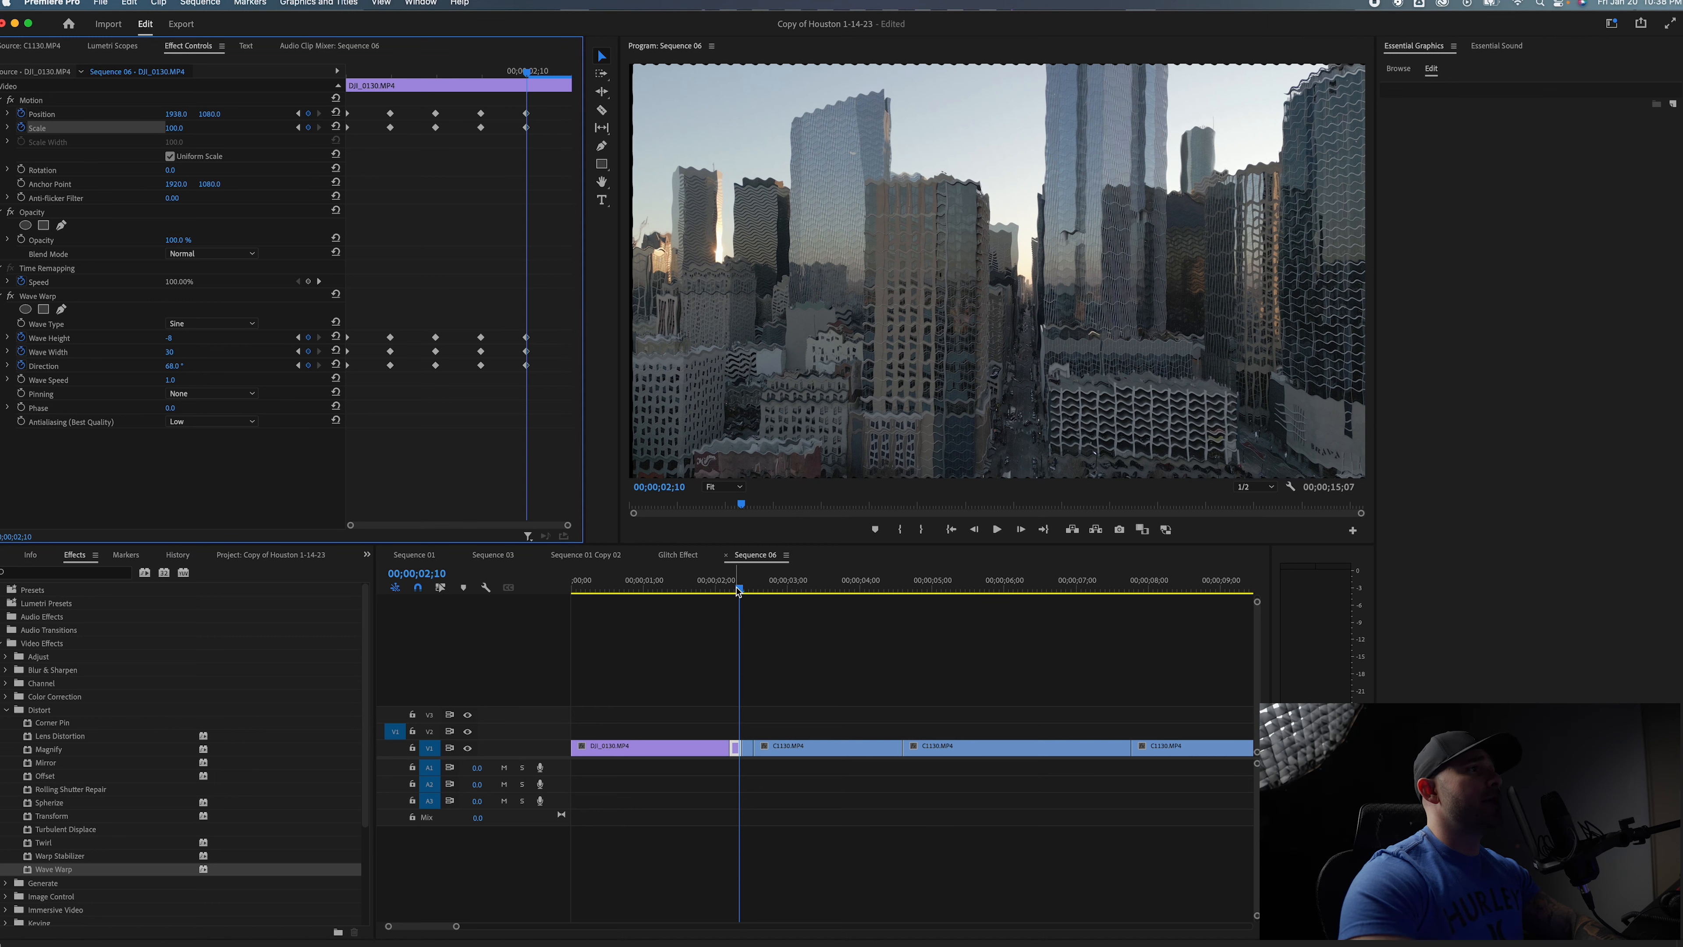
# Play back the first clip's glitch animation from shortly before the edit point.
pyautogui.moveTo(738, 590); pyautogui.dragTo(706, 592)
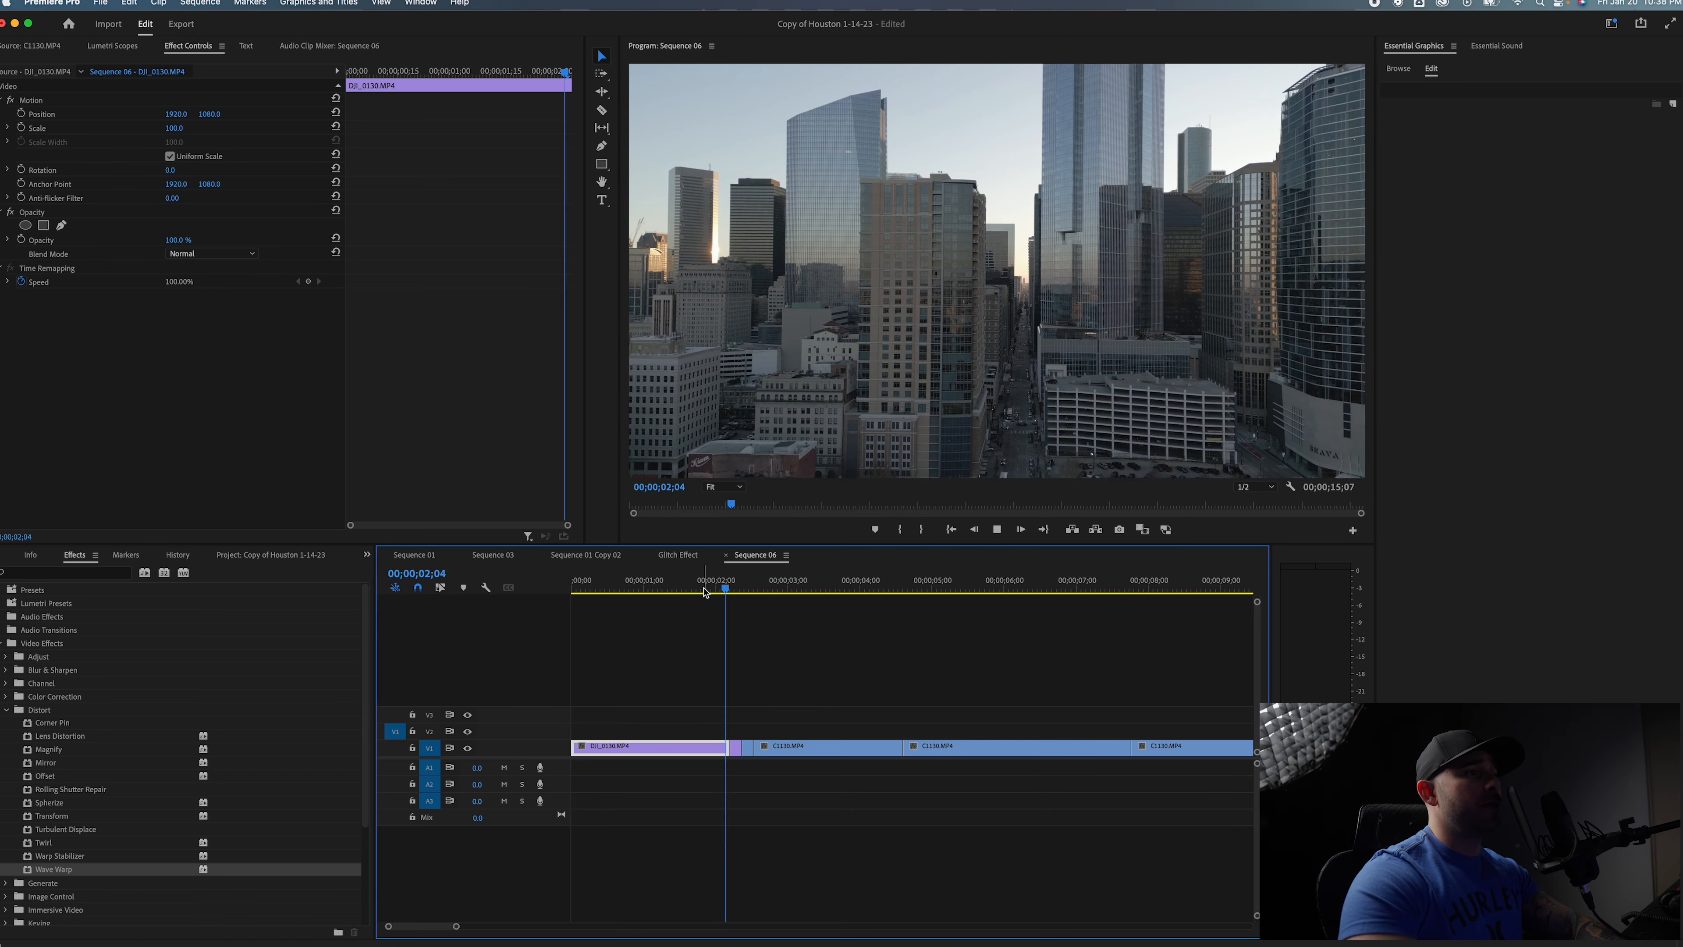
pyautogui.press('space')
pyautogui.click(705, 591)
pyautogui.press('space')
pyautogui.press('space')
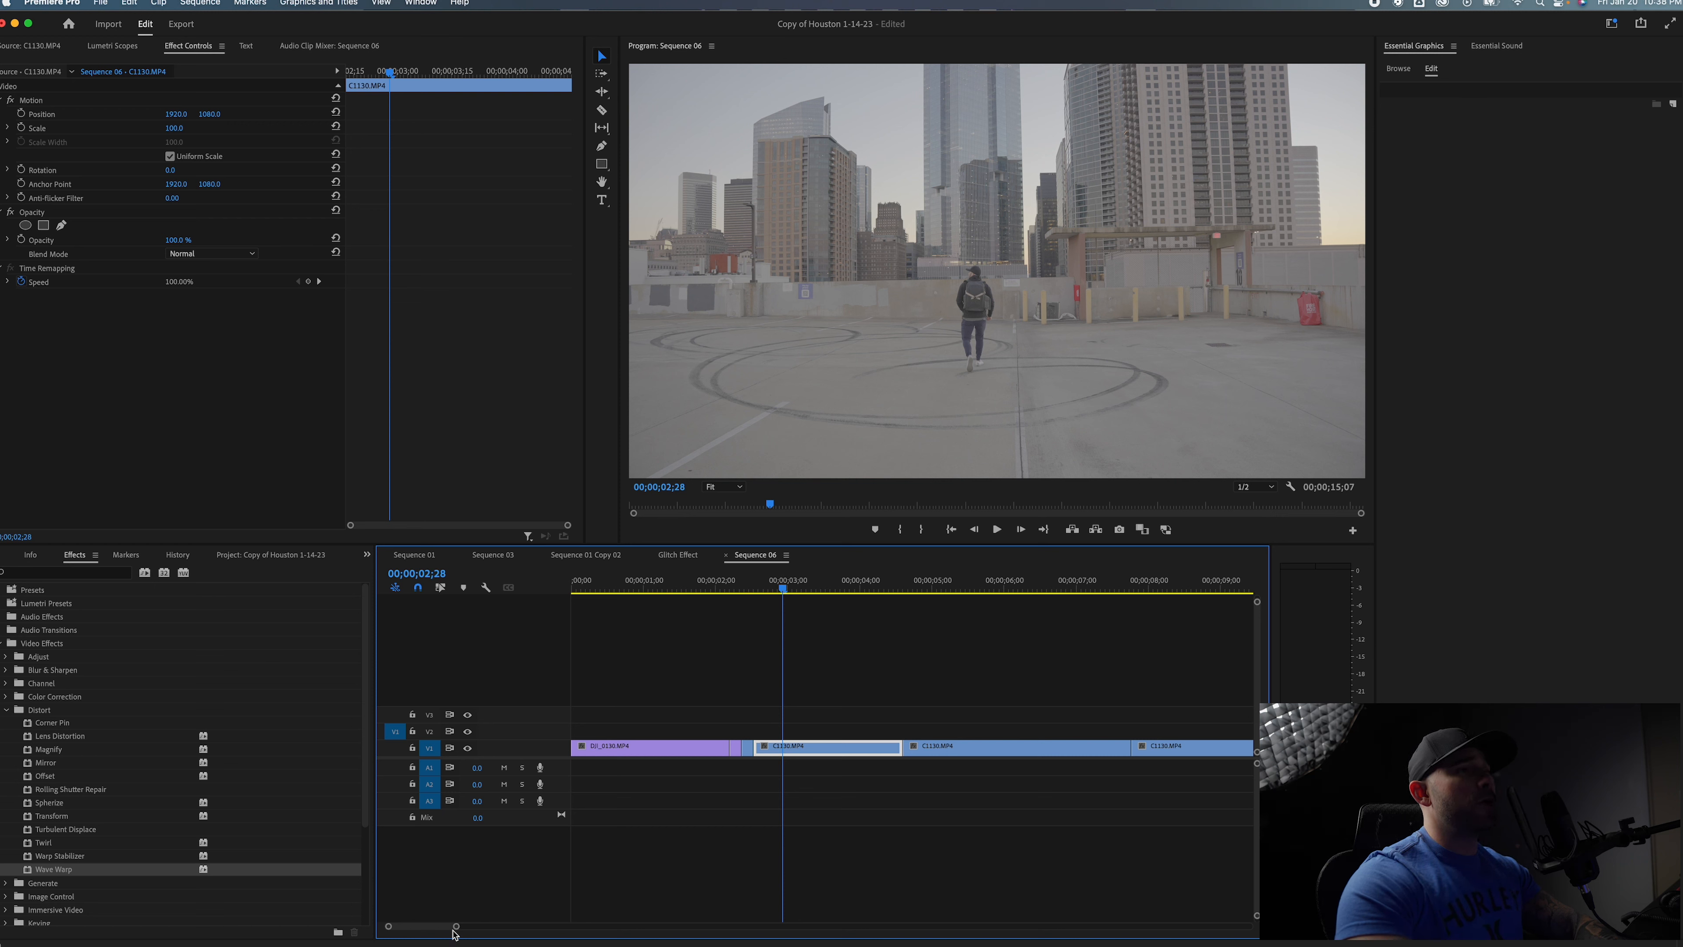
# Copy the animated DJI_0130.MP4 segment and paste its Motion, Opacity and Wave Warp attributes onto the short C1130.MP4 segment after the edit.
pyautogui.moveTo(457, 929); pyautogui.dragTo(412, 927)
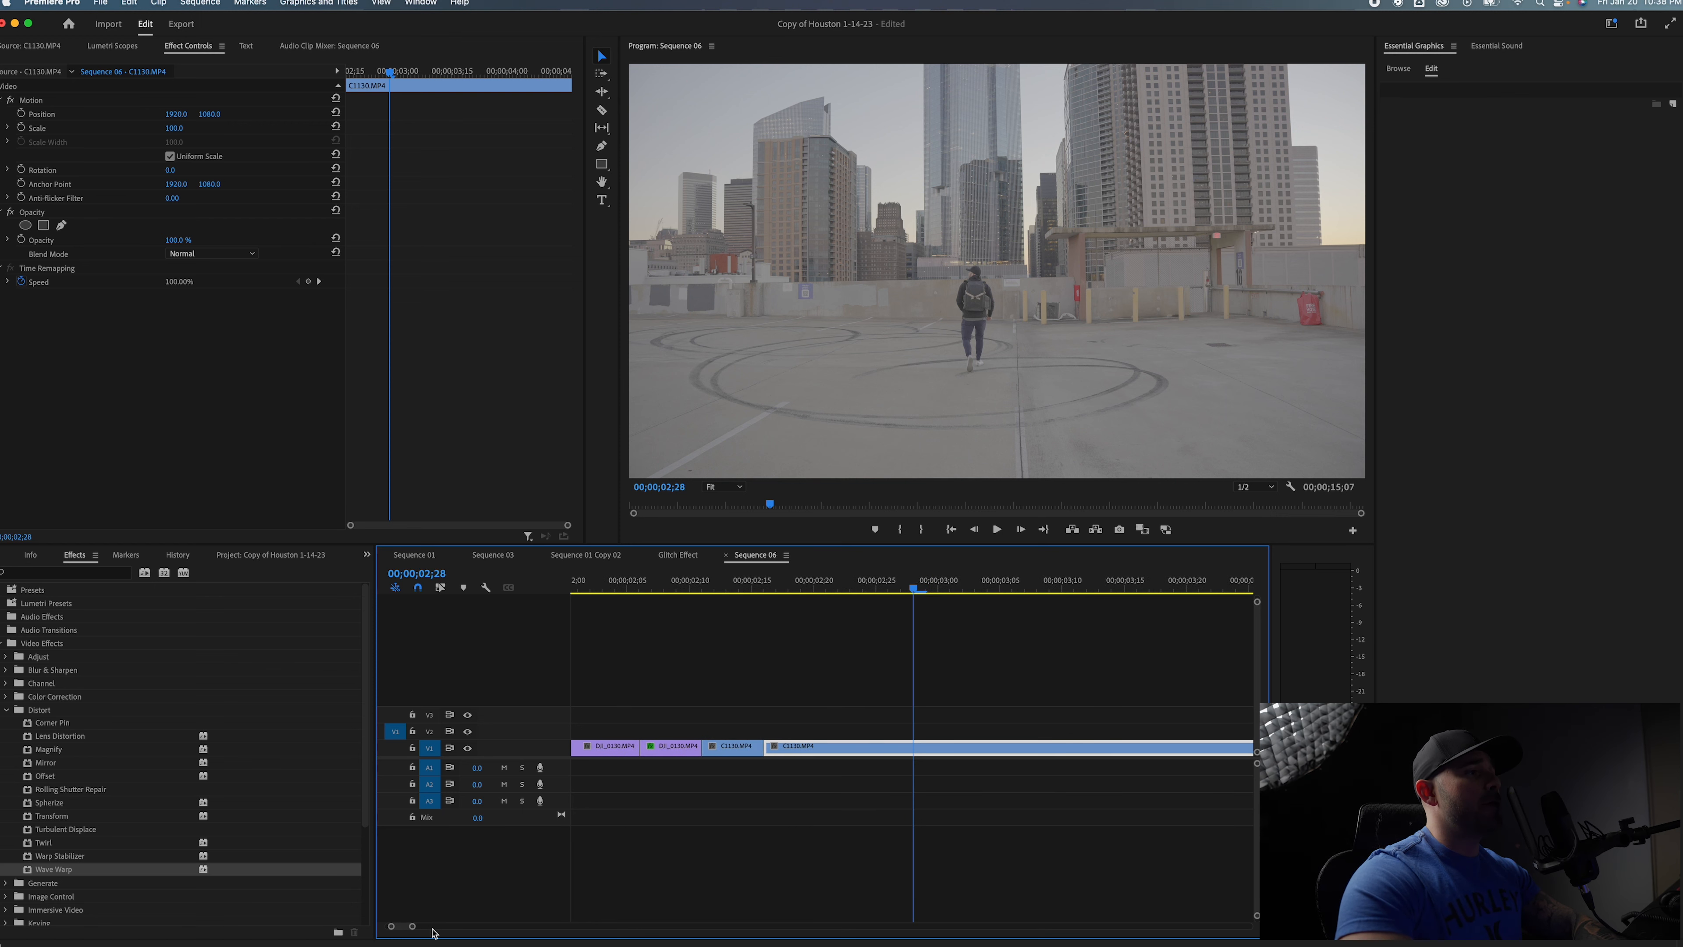
pyautogui.rightClick(678, 754)
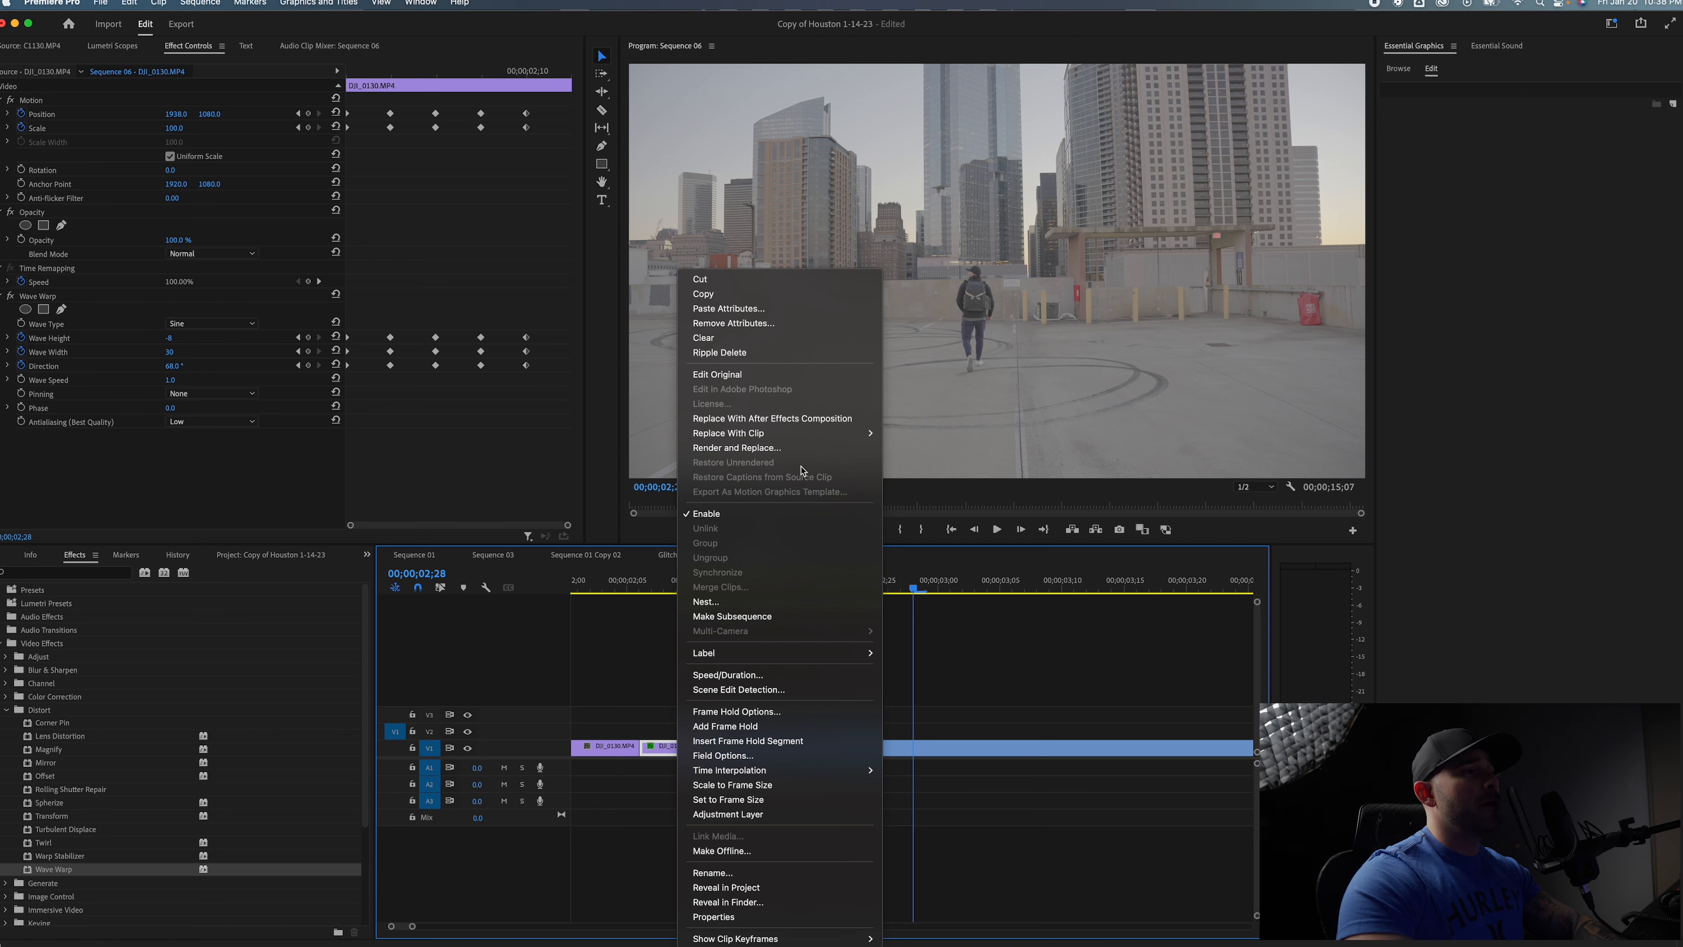
pyautogui.click(738, 293)
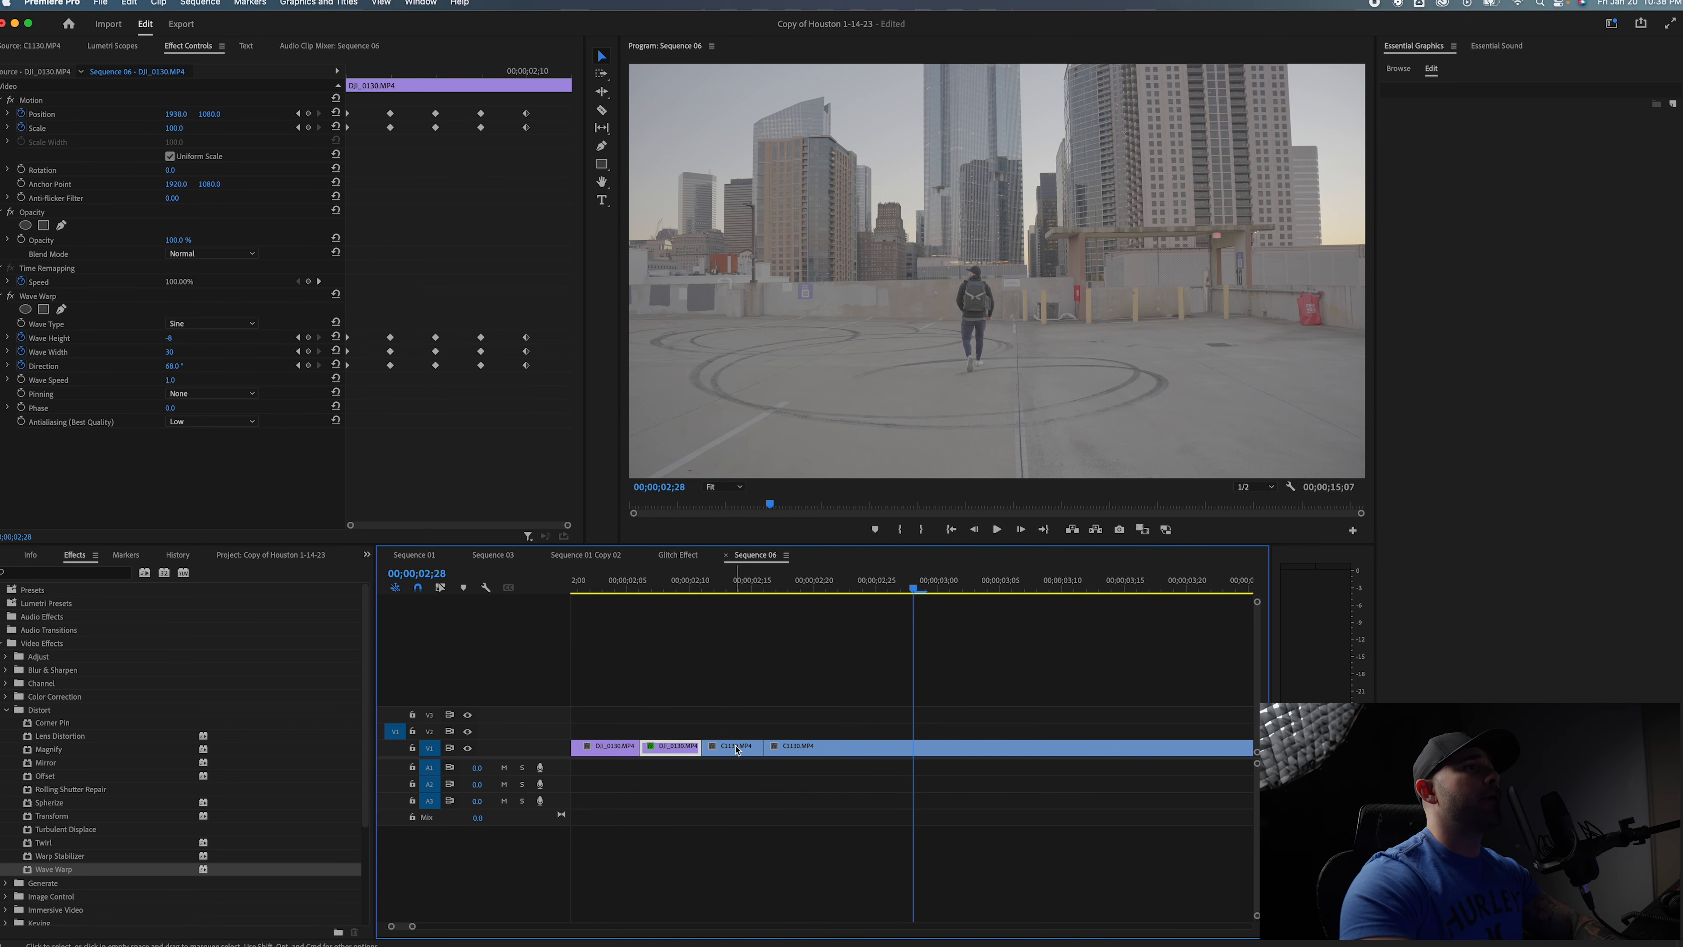
pyautogui.rightClick(737, 749)
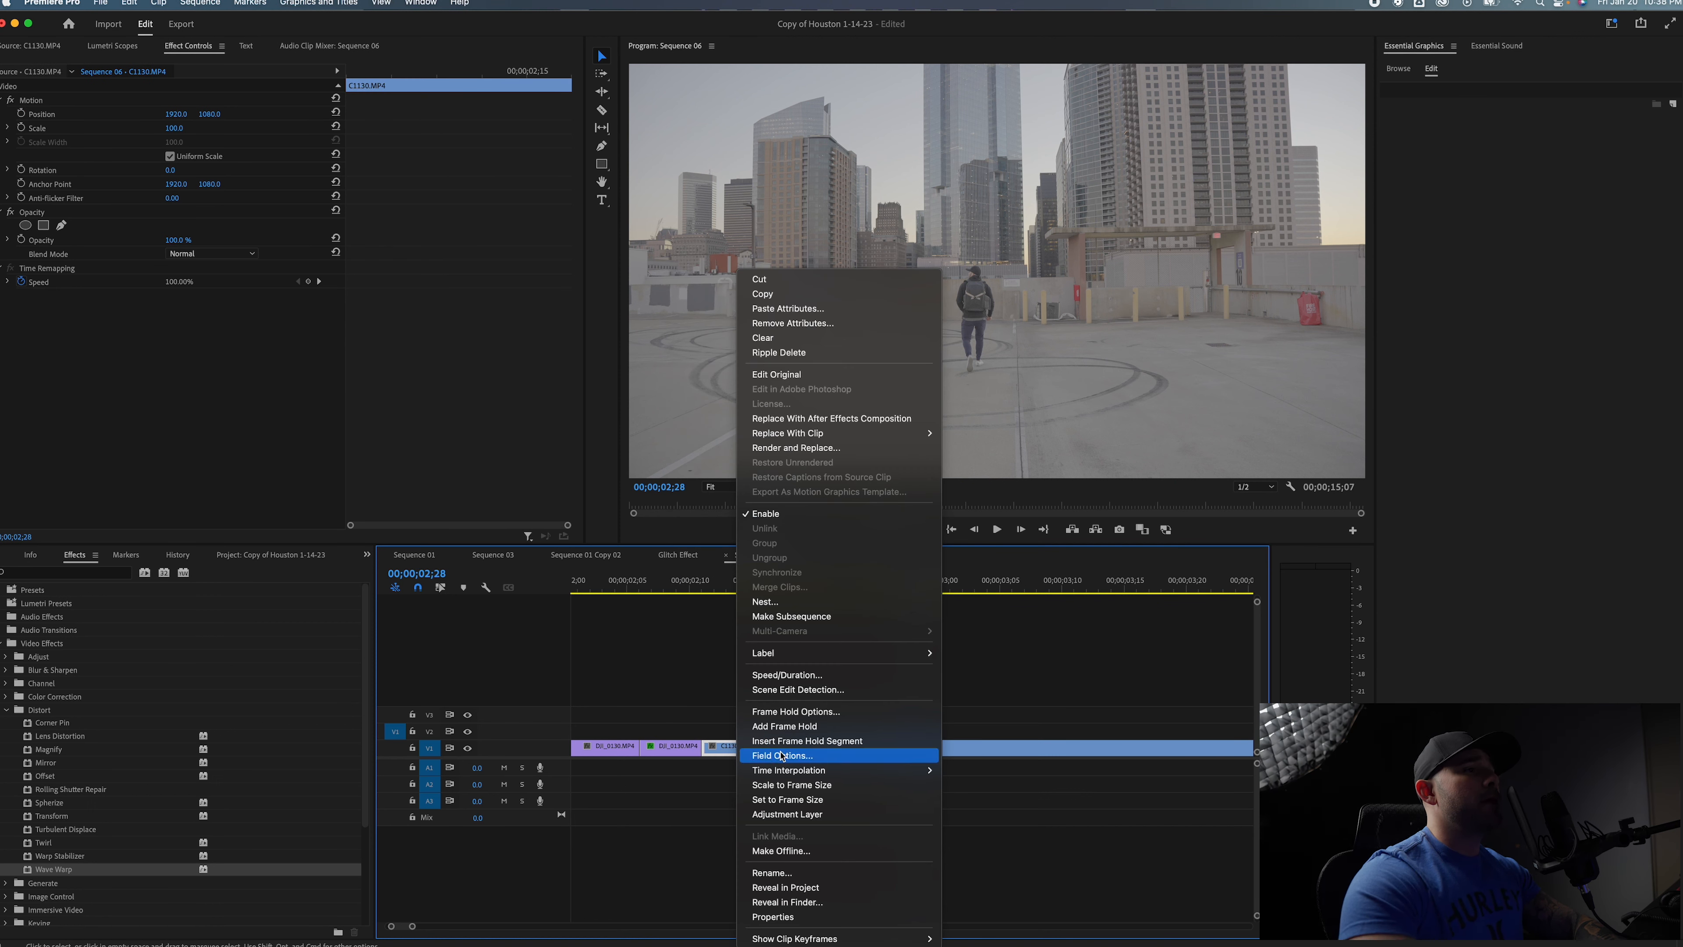
pyautogui.click(826, 309)
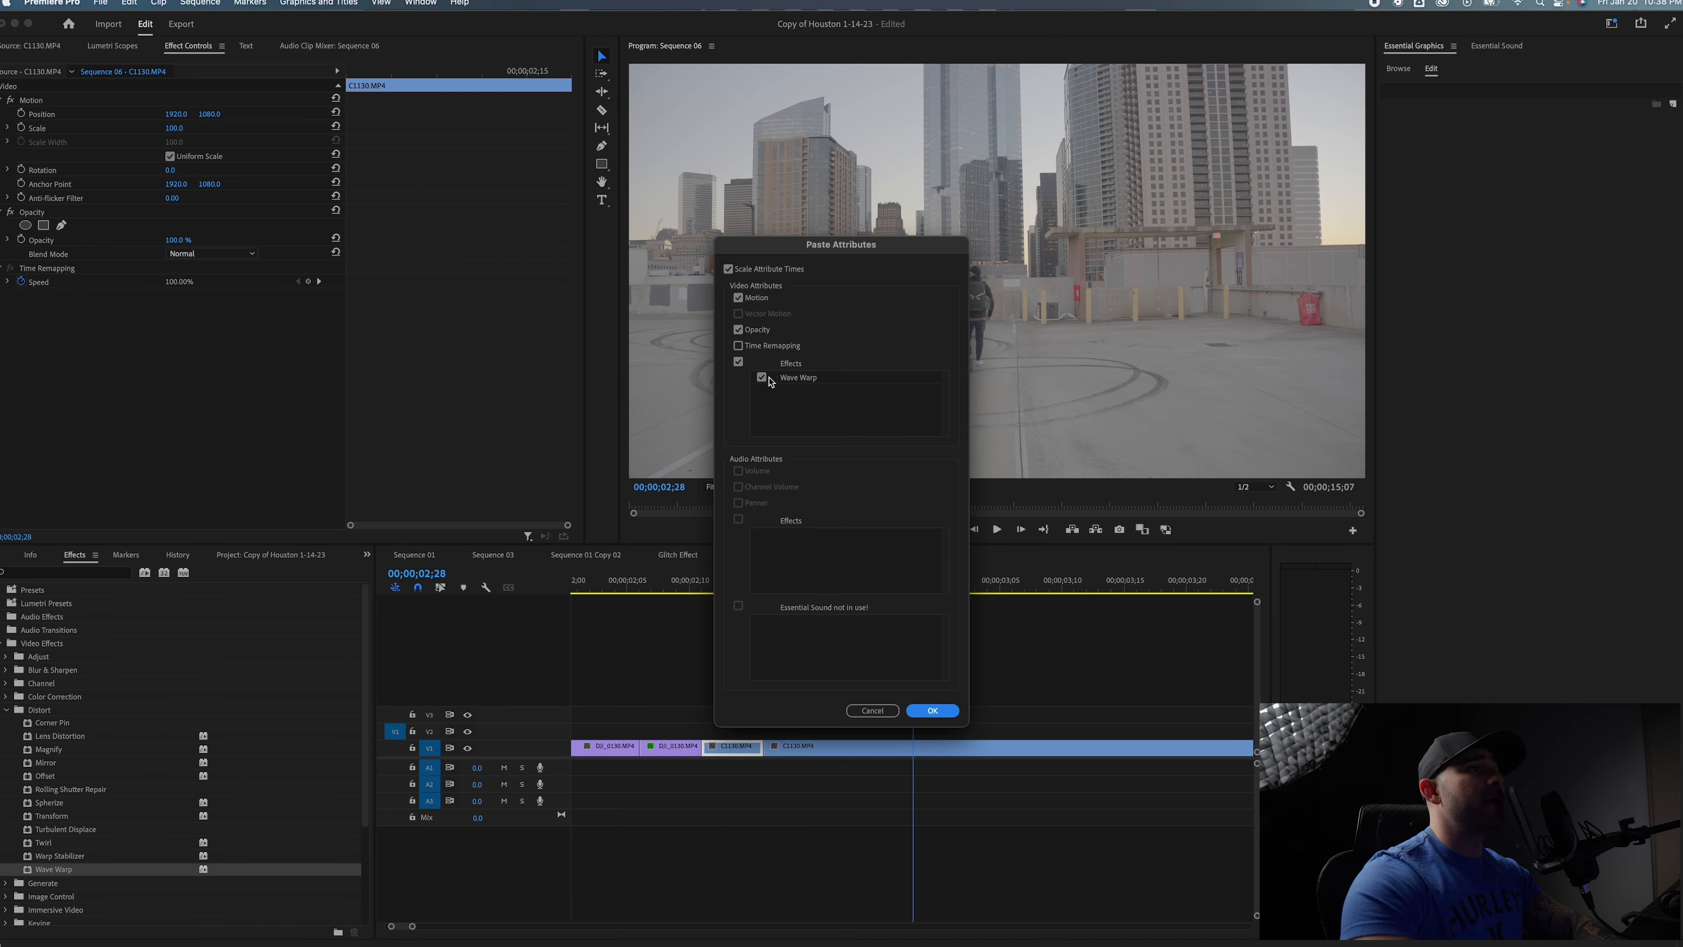
pyautogui.click(934, 710)
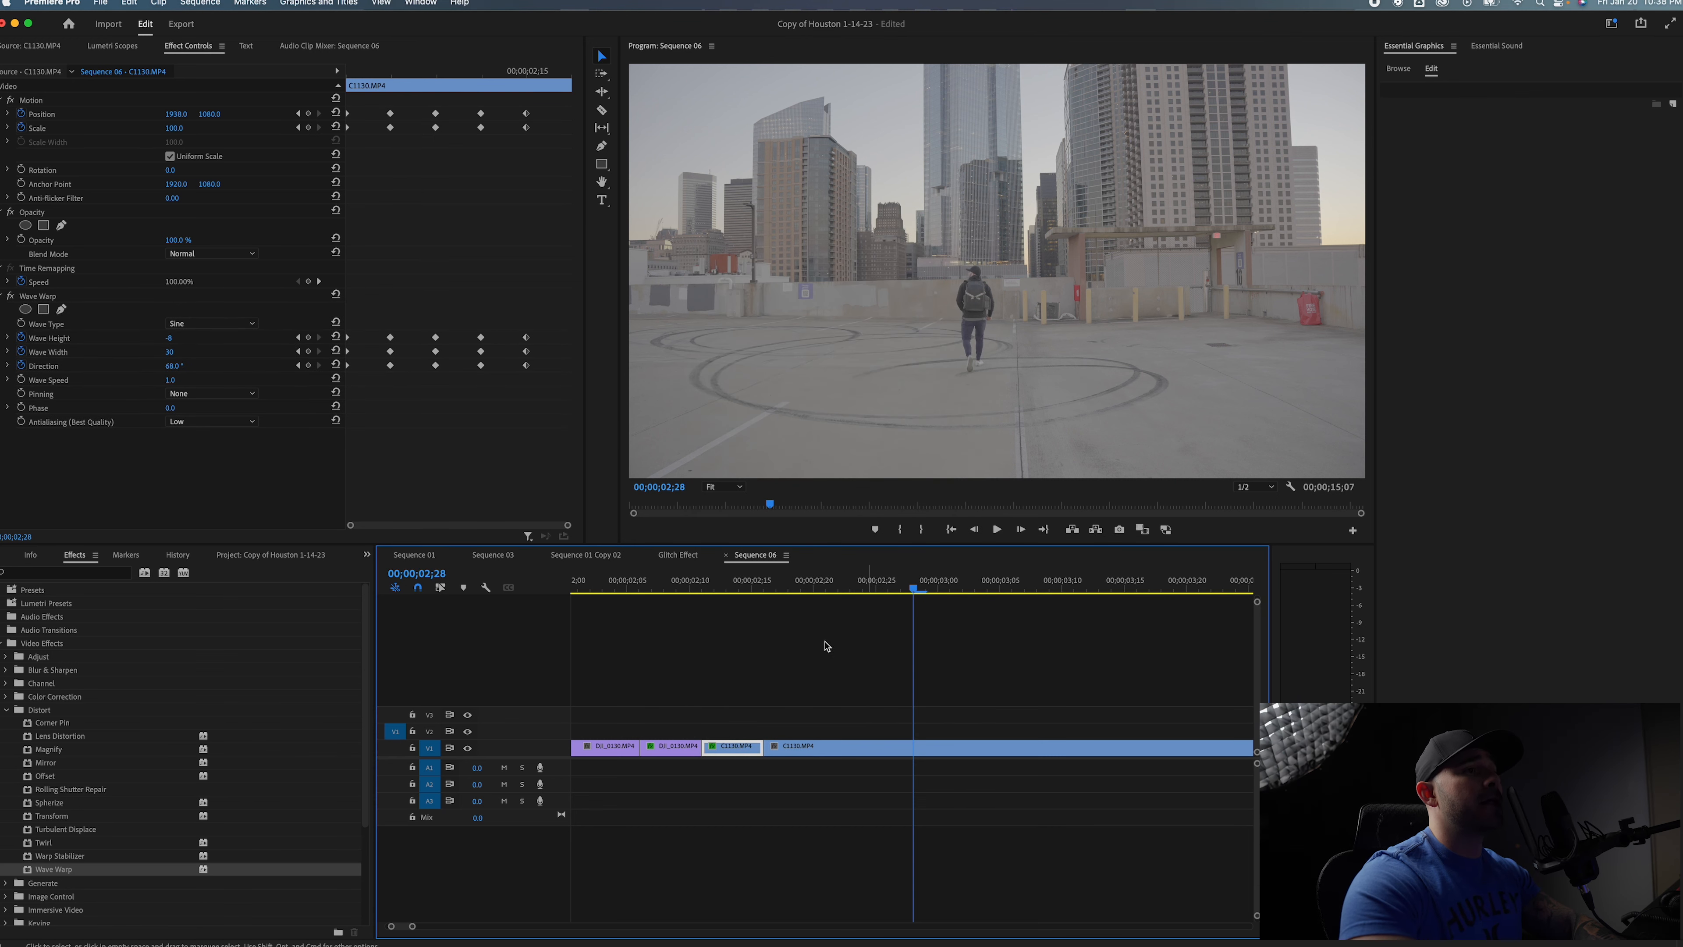
# Check the pasted effect on the C1130.MP4 segment and play back the whole glitch transition from before the edit.
pyautogui.click(729, 588)
pyautogui.moveTo(729, 588); pyautogui.dragTo(753, 592)
pyautogui.hscroll(-5, 816, 646)
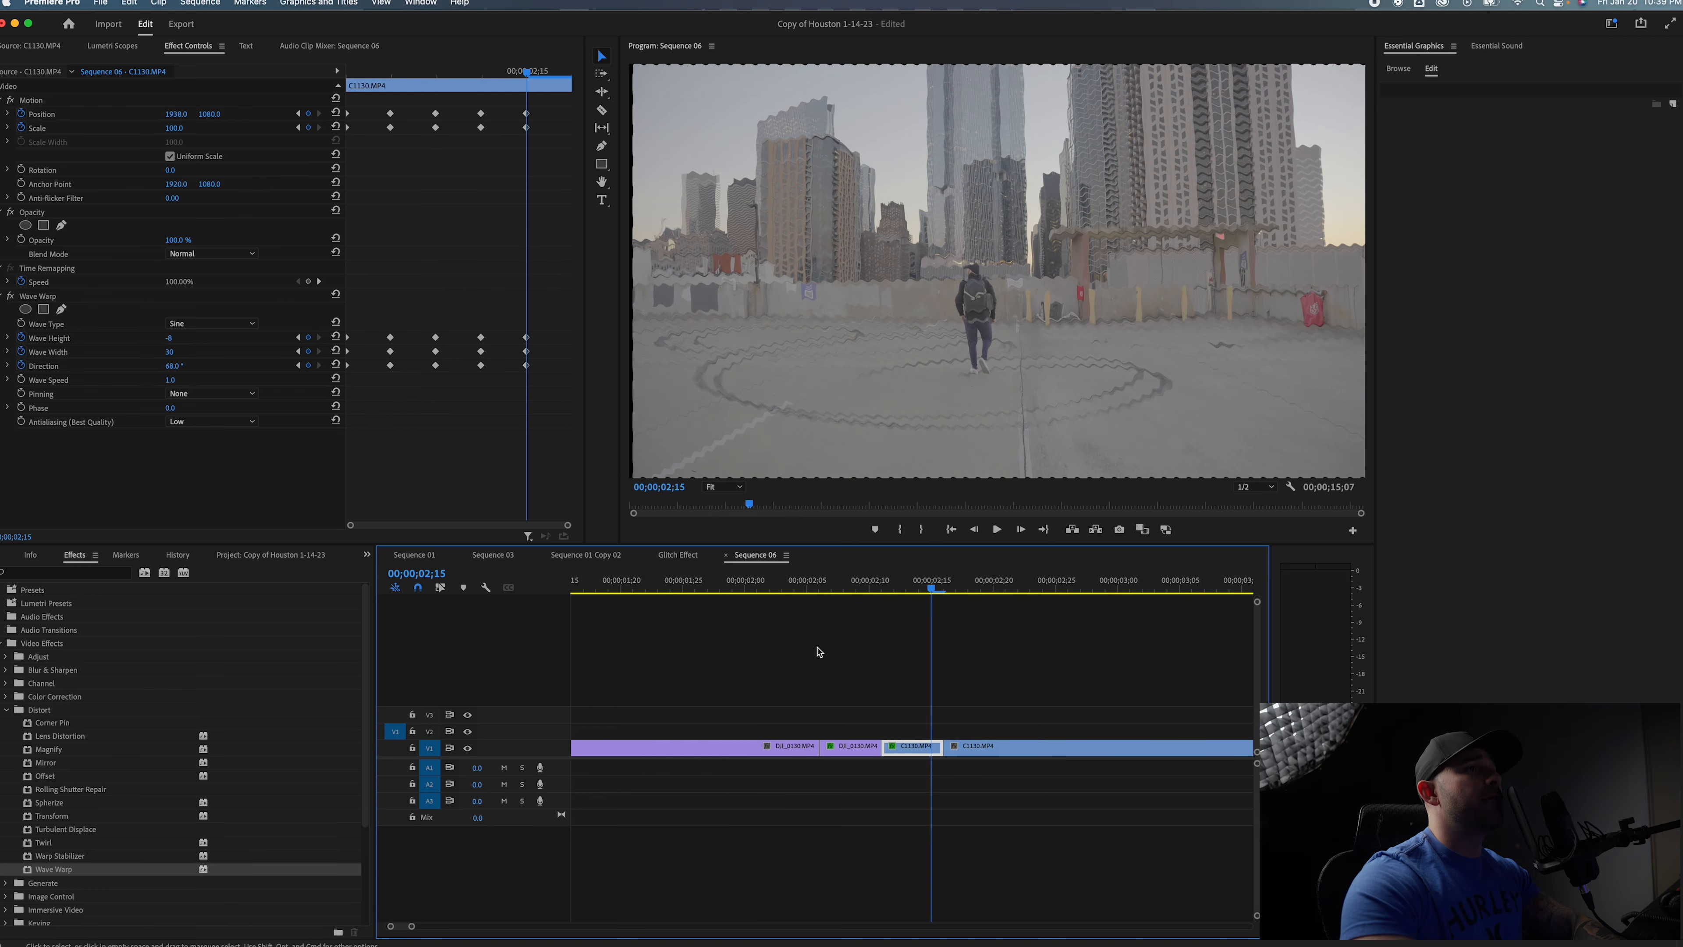
pyautogui.click(691, 585)
pyautogui.press('space')
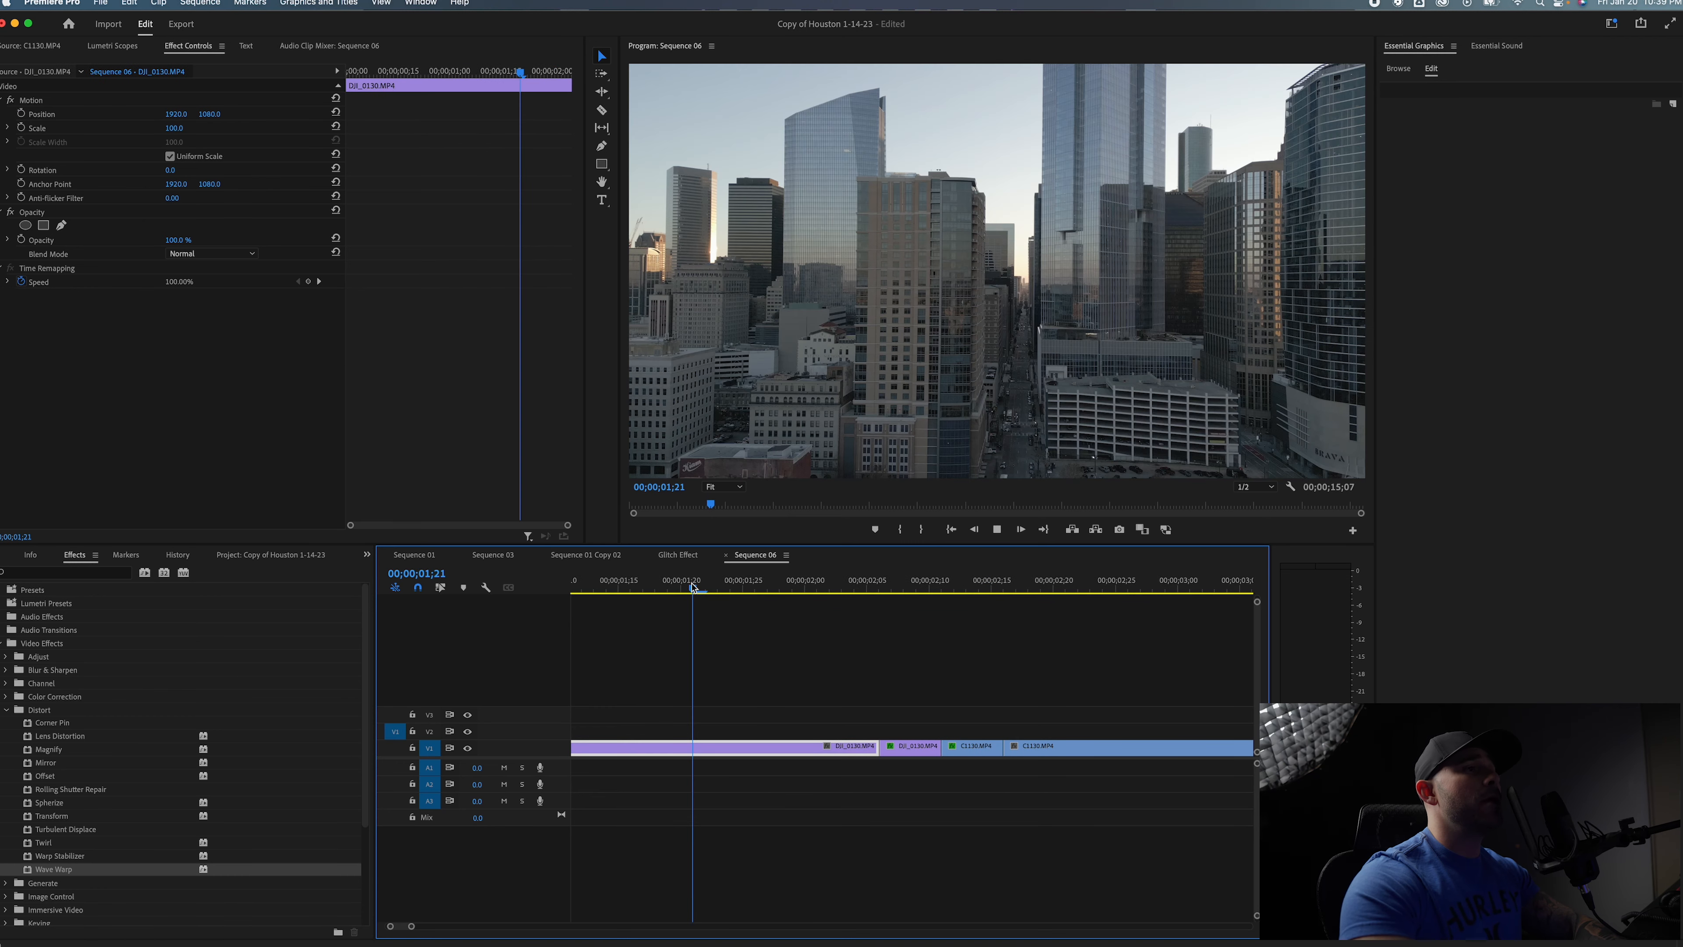
pyautogui.press('space')
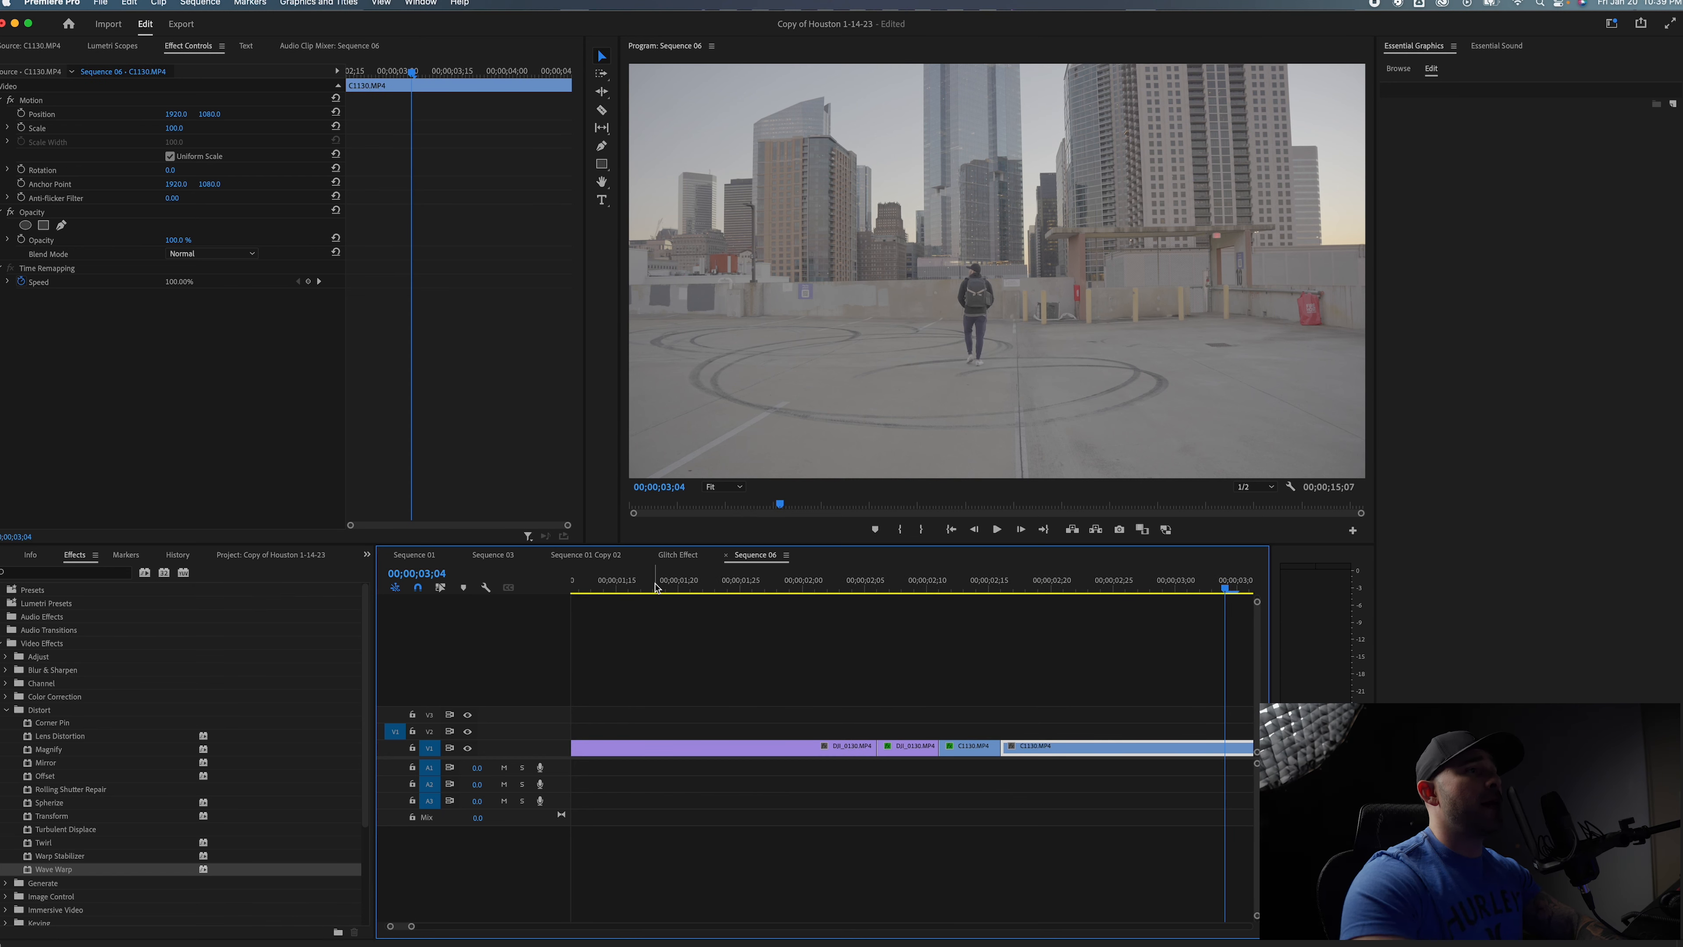
pyautogui.click(631, 586)
pyautogui.press('space')
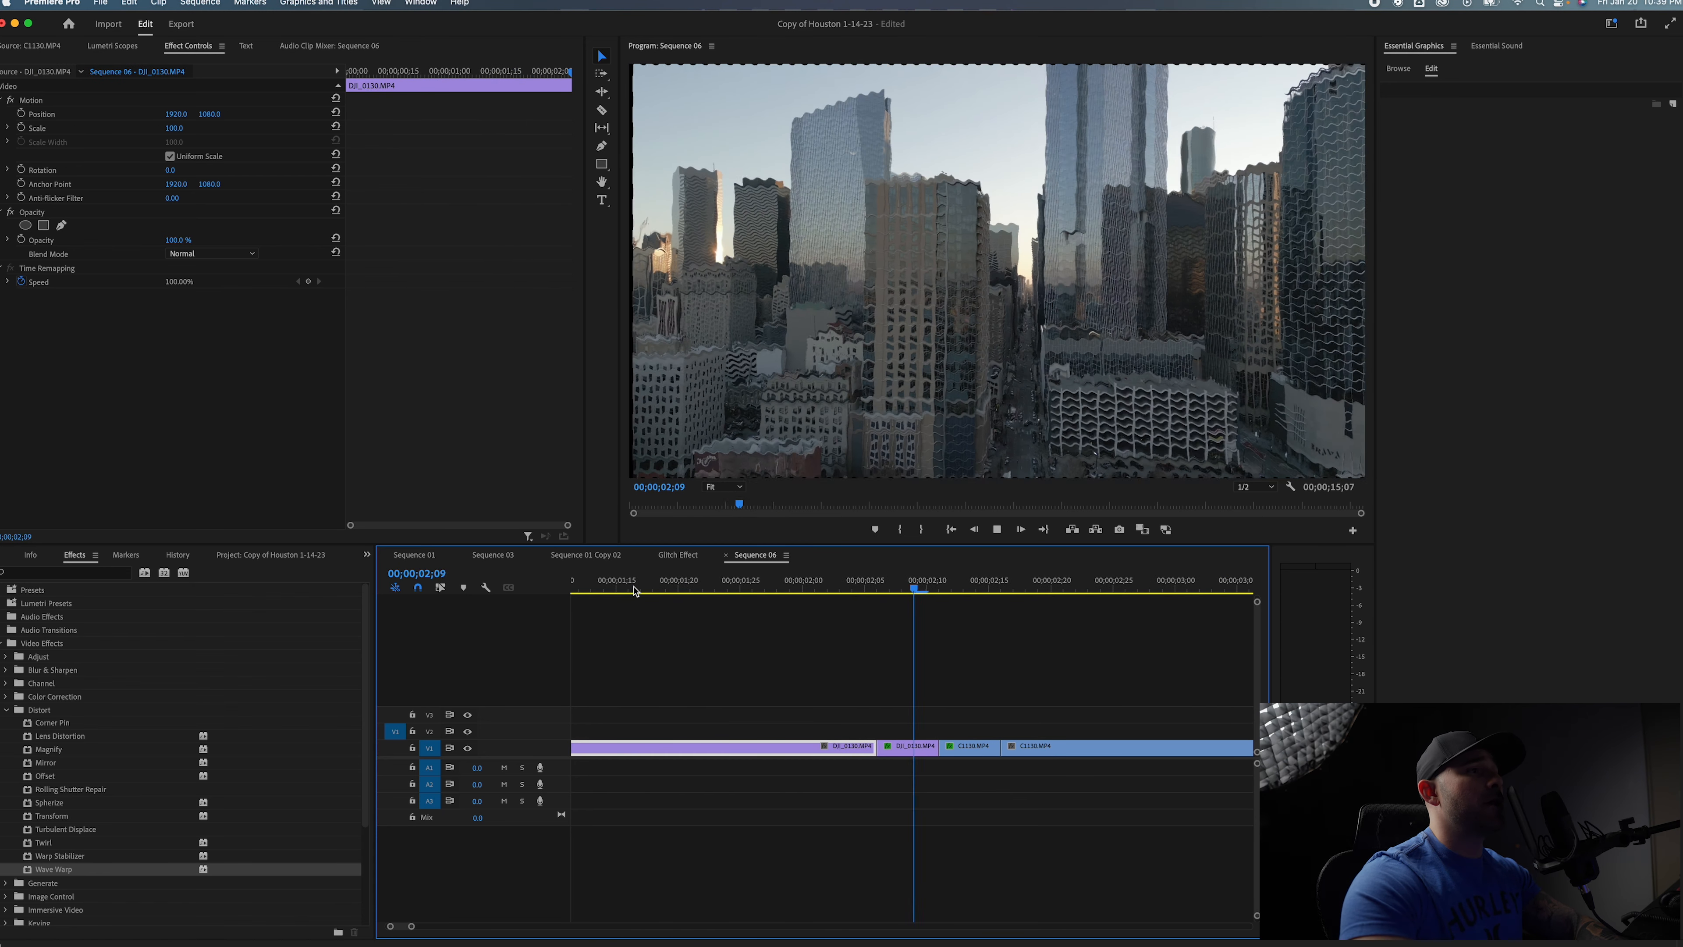
pyautogui.press('space')
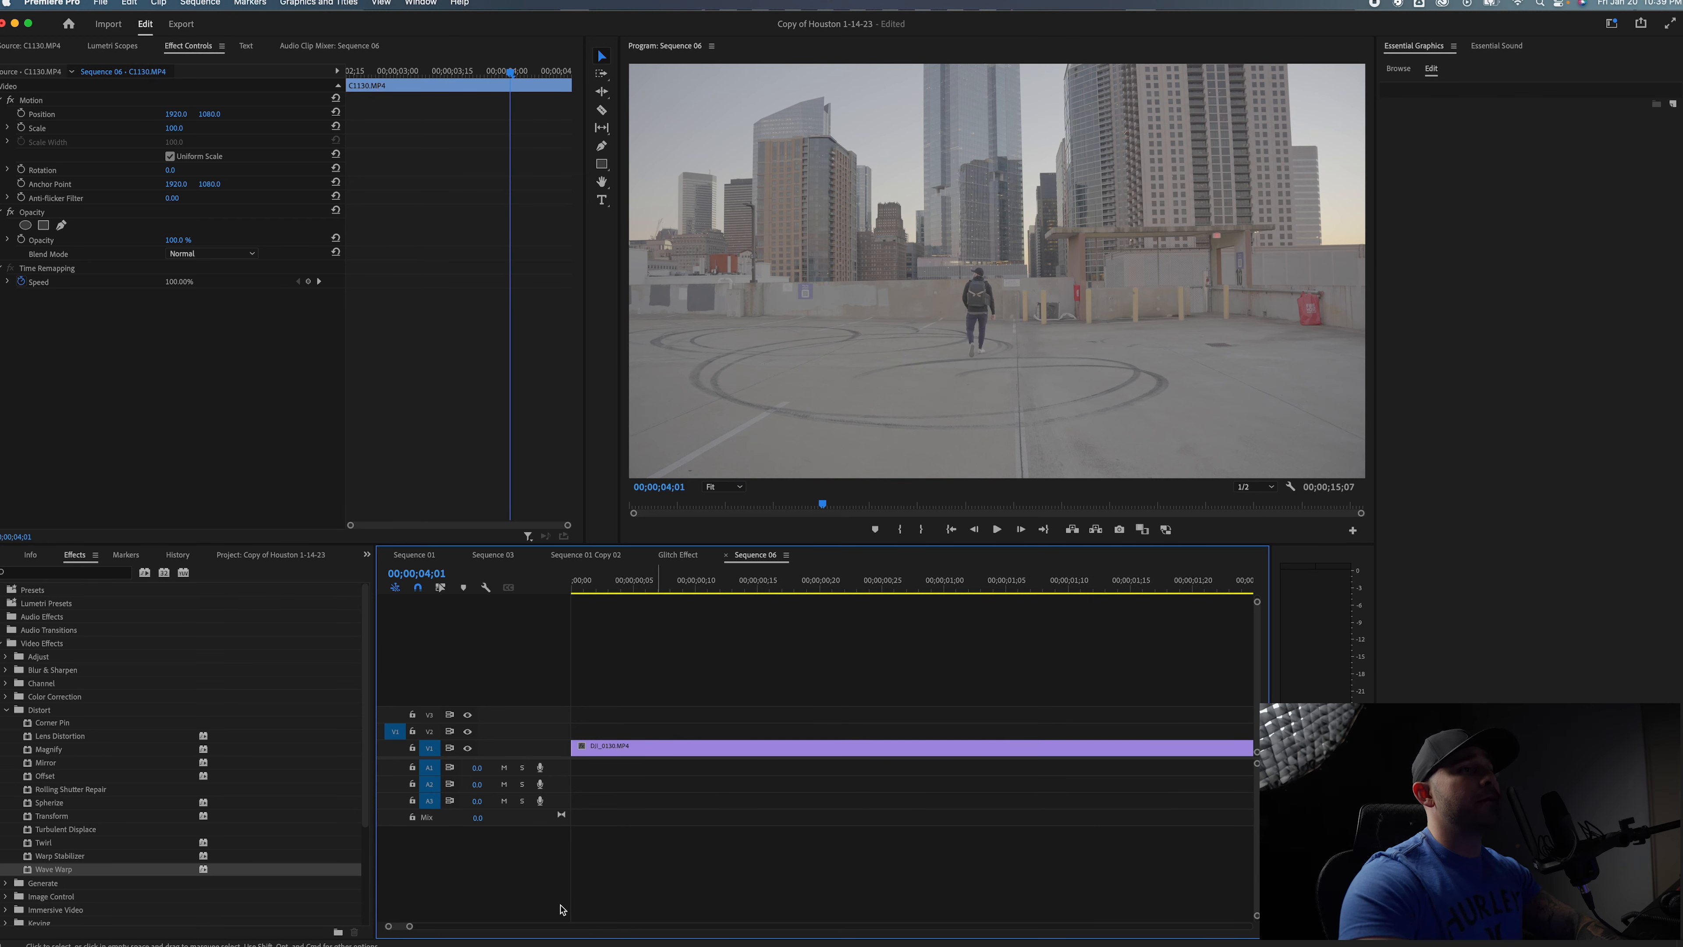
# Cut the clips five frames either side of the next edit point, at 00;00;04;22 and 00;00;04;12.
pyautogui.moveTo(410, 927); pyautogui.dragTo(500, 926)
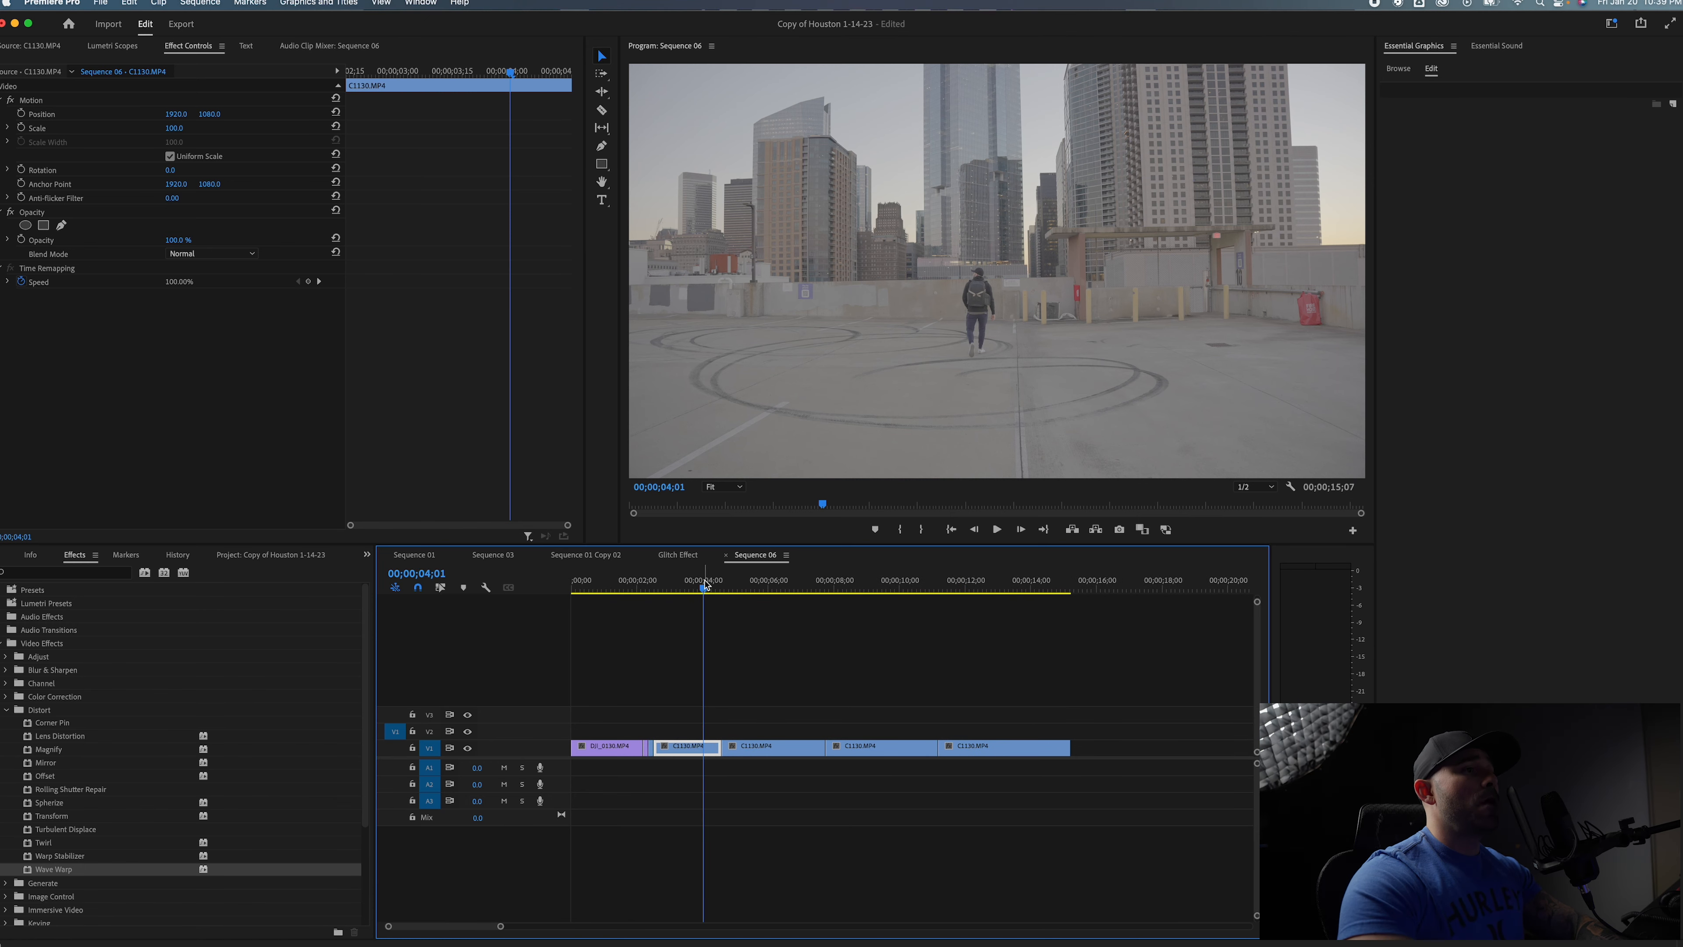
pyautogui.moveTo(705, 589); pyautogui.dragTo(721, 592)
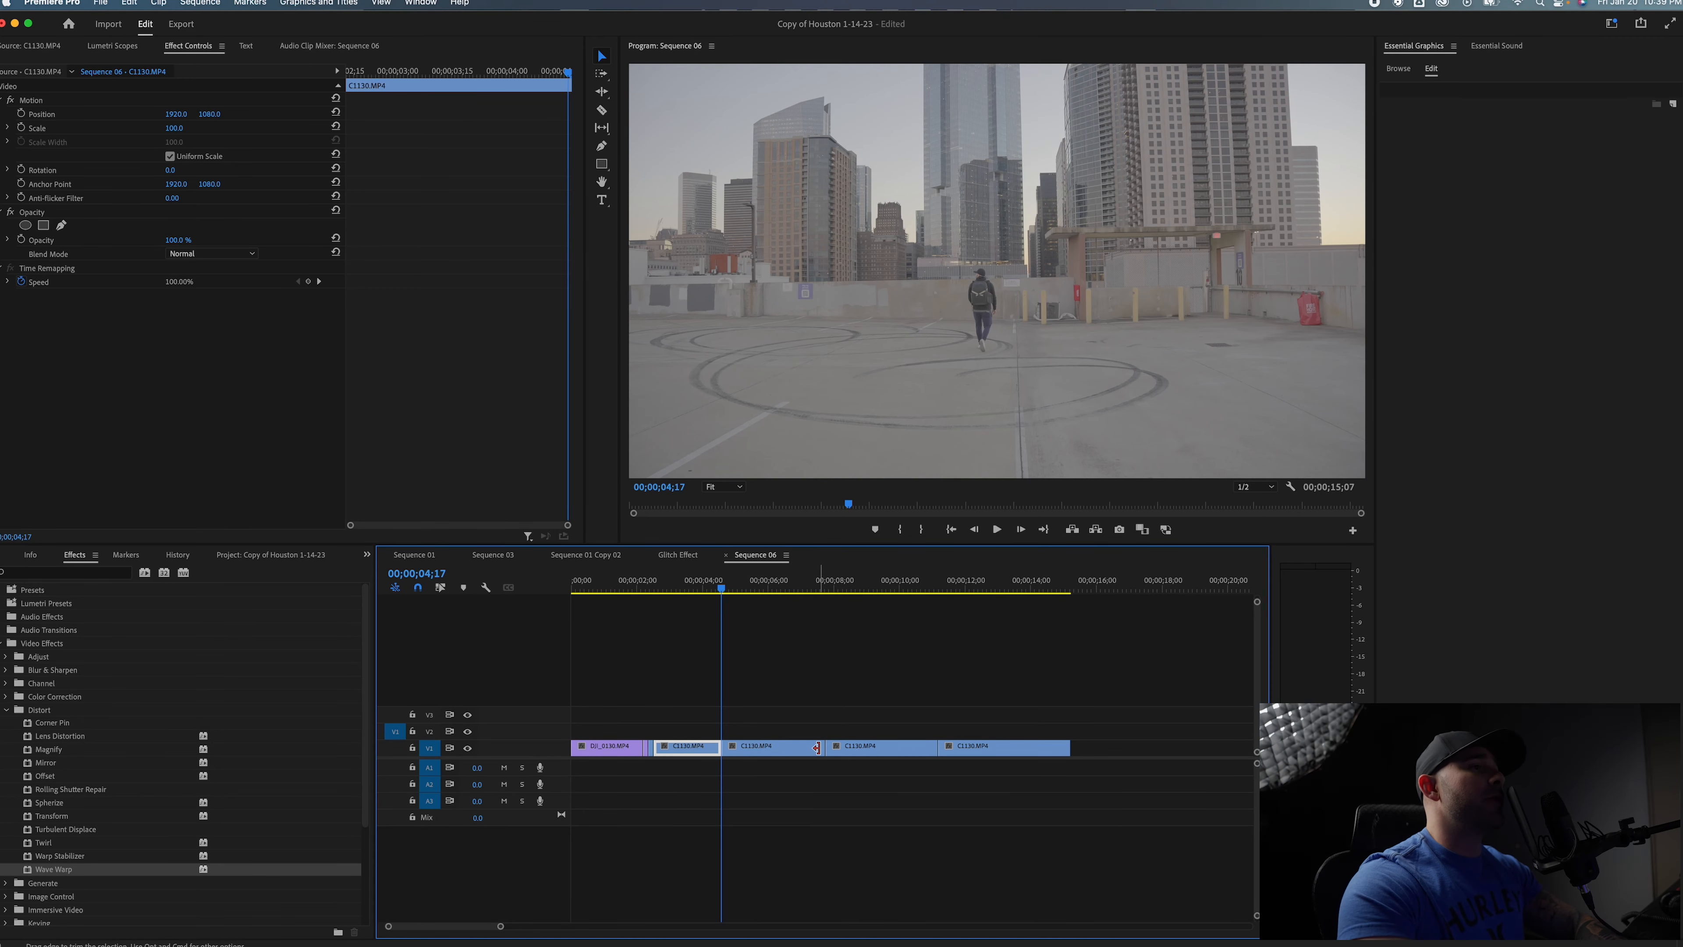
pyautogui.hotkey('shift', 'Right')
pyautogui.press('c')
pyautogui.click(728, 746)
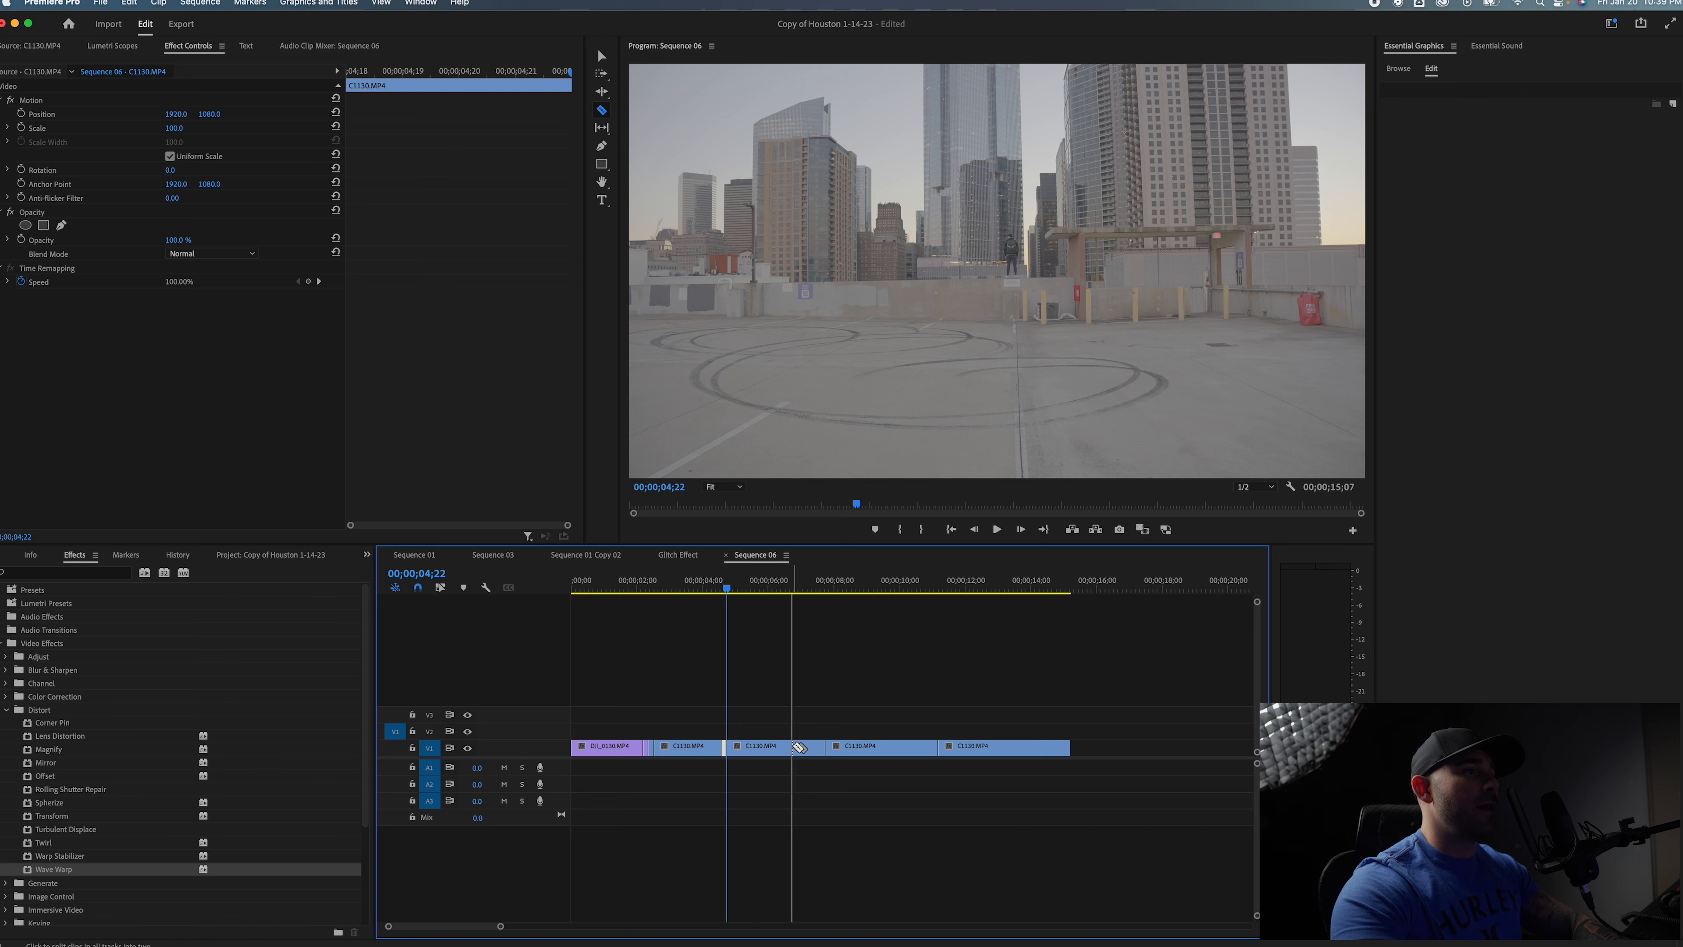
pyautogui.hotkey('shift', 'Left')
pyautogui.hotkey('shift', 'Left')
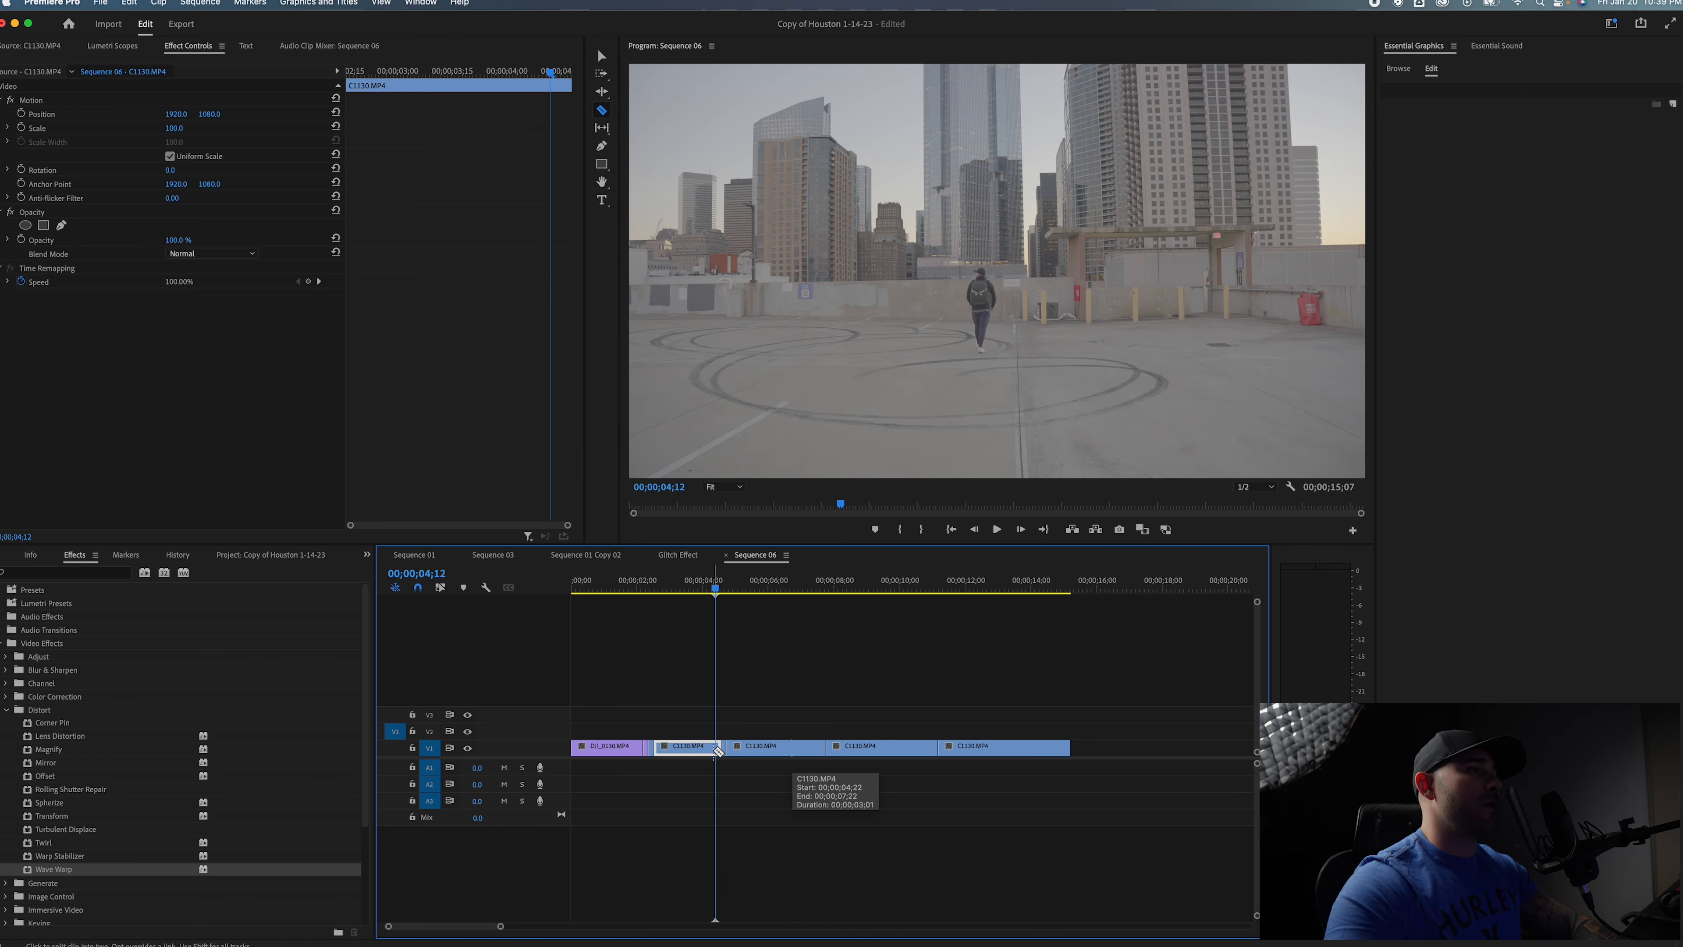
pyautogui.click(716, 751)
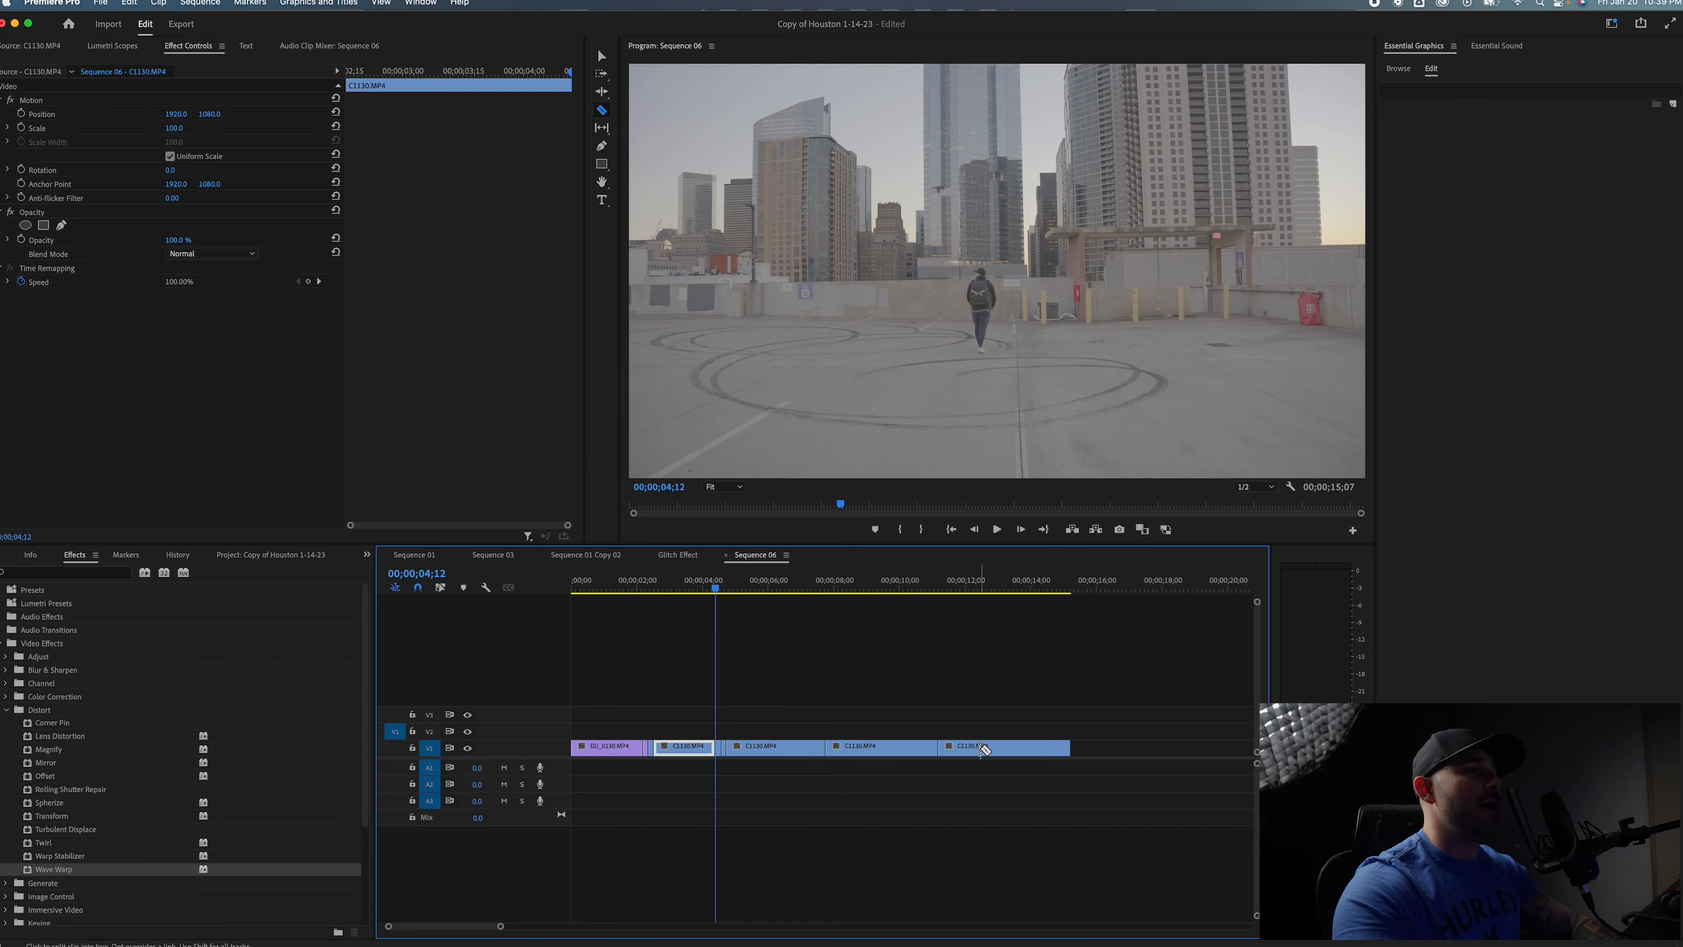
# Apply Turbulent Displace to the short segment starting at 00;00;04;12 and inspect the distortion at 00;00;04;14.
pyautogui.moveTo(502, 928); pyautogui.dragTo(445, 927)
pyautogui.scroll(-5, 868, 860)
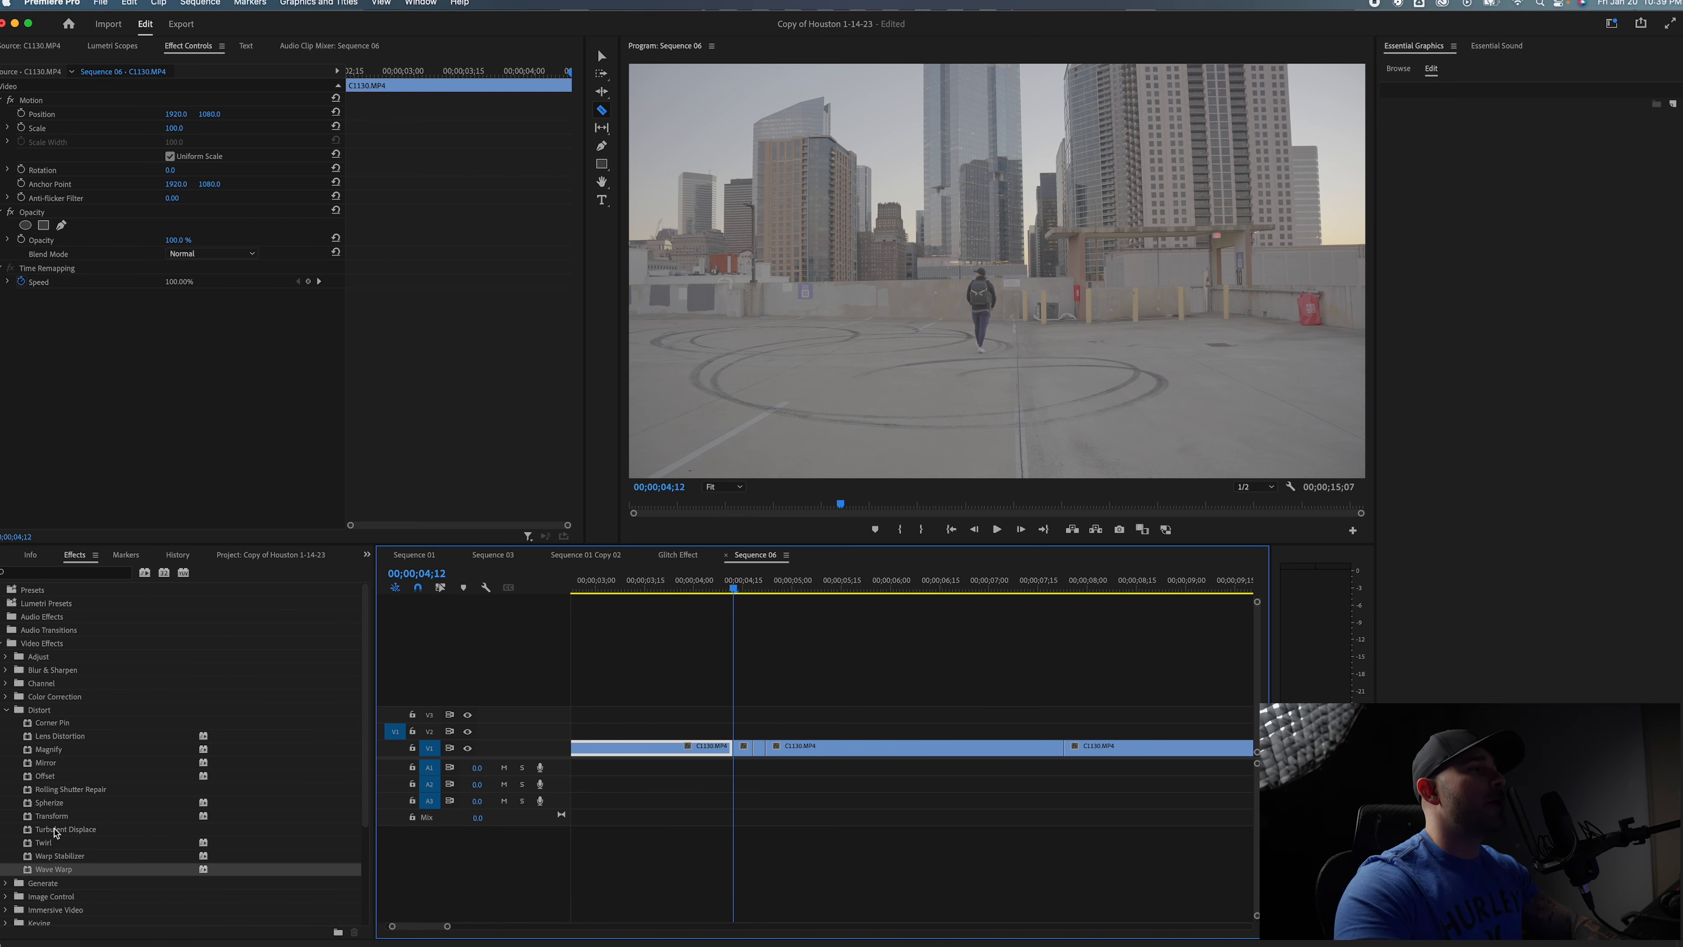
pyautogui.moveTo(27, 834); pyautogui.dragTo(751, 751)
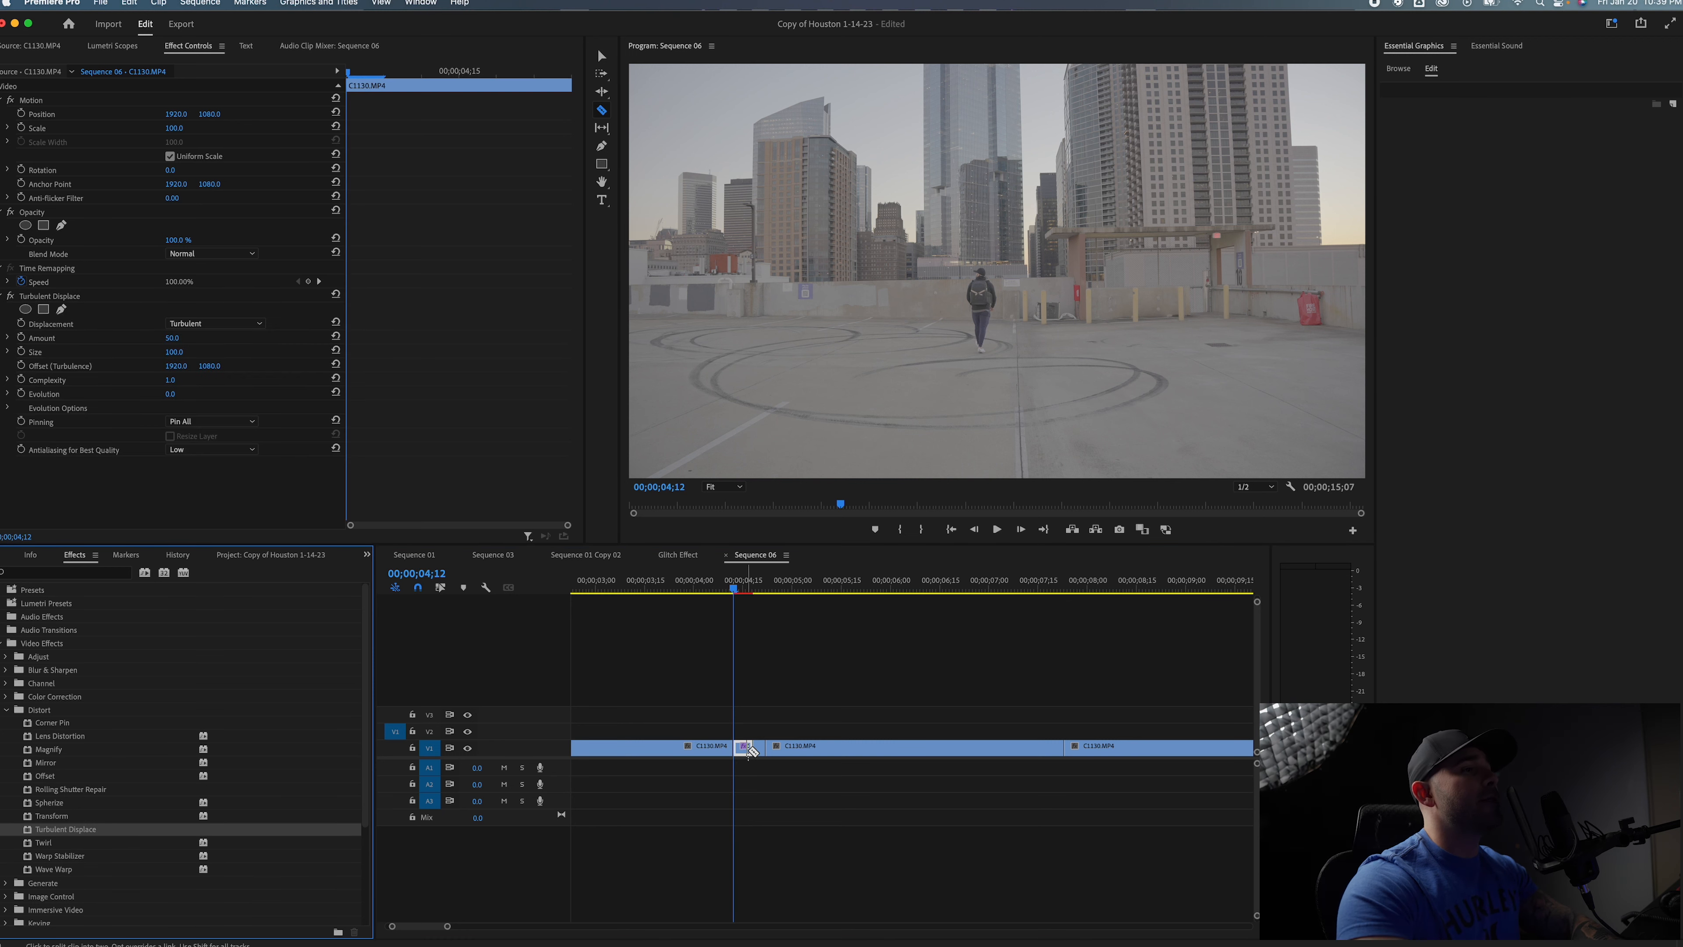
pyautogui.click(740, 589)
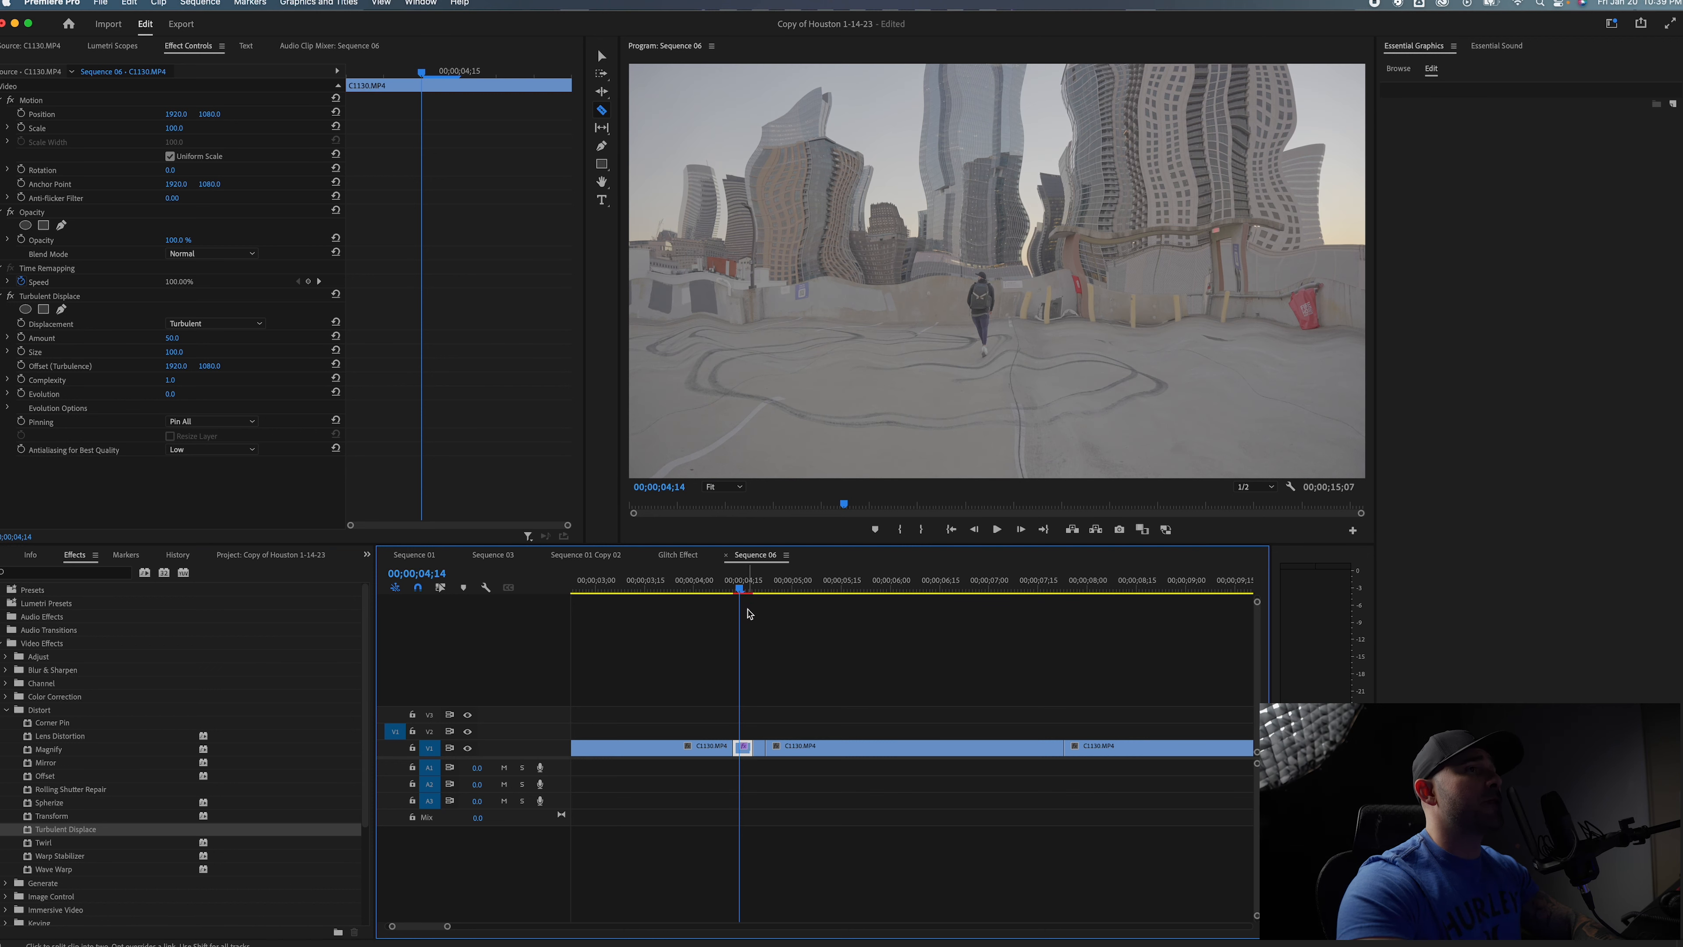
pyautogui.press('v')
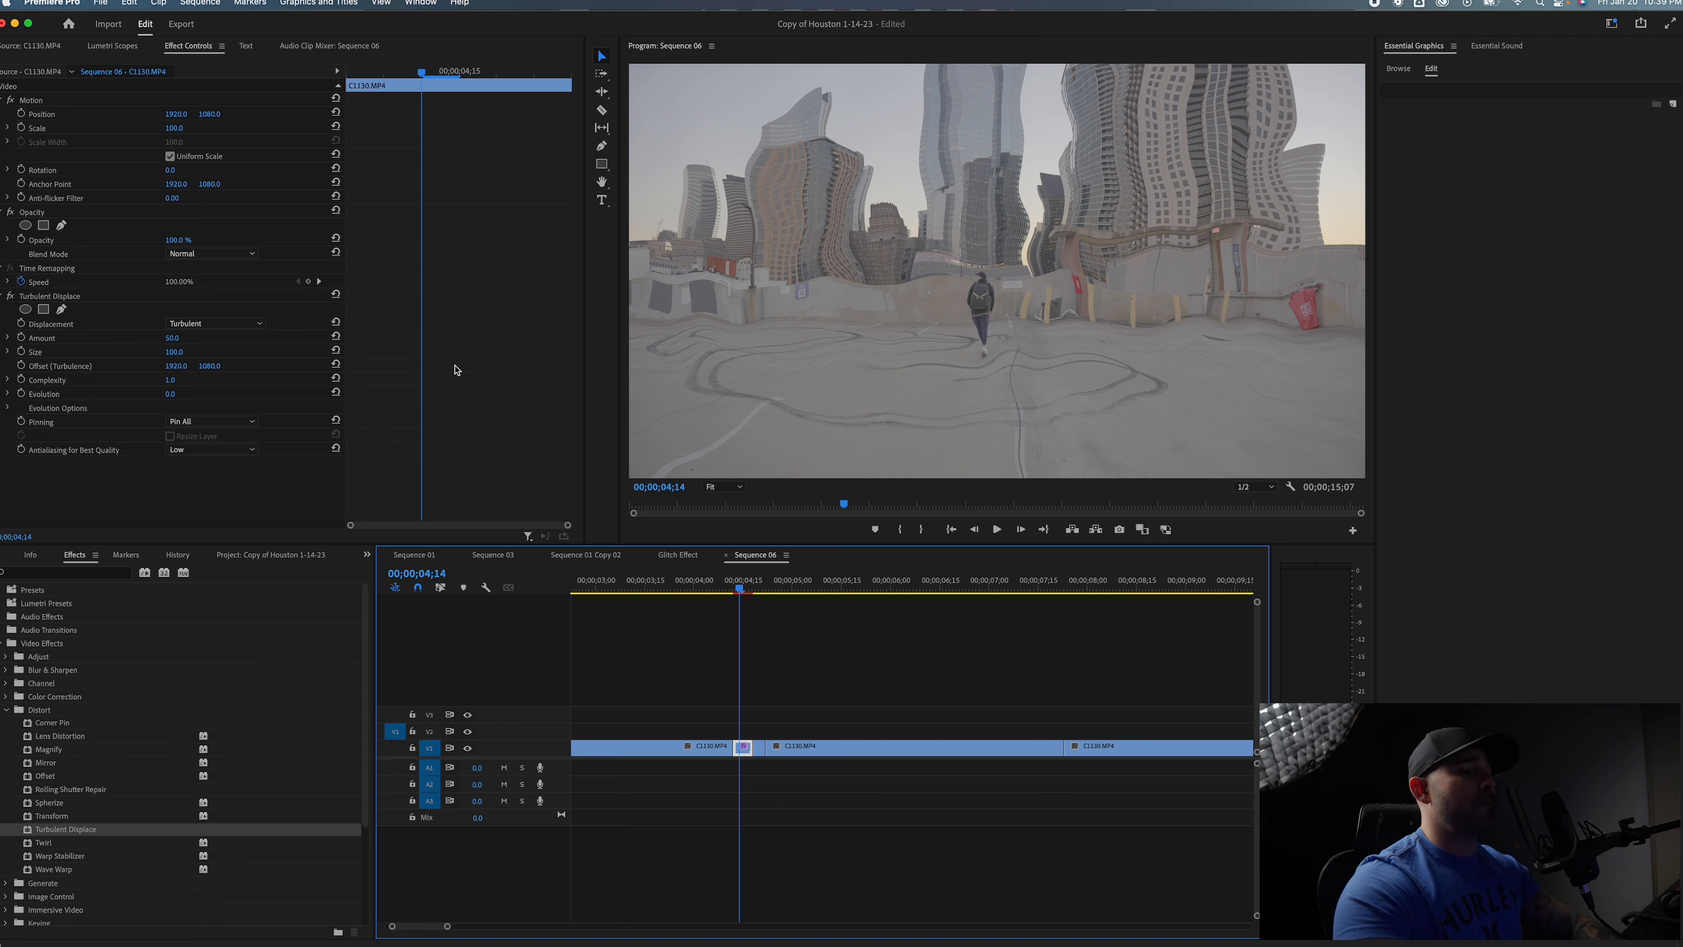
# Animate the distorted segment's Scale from 100 at 00;00;04;12 to 195, placing the second keyframe at the segment's end.
pyautogui.press('Left')
pyautogui.press('Left')
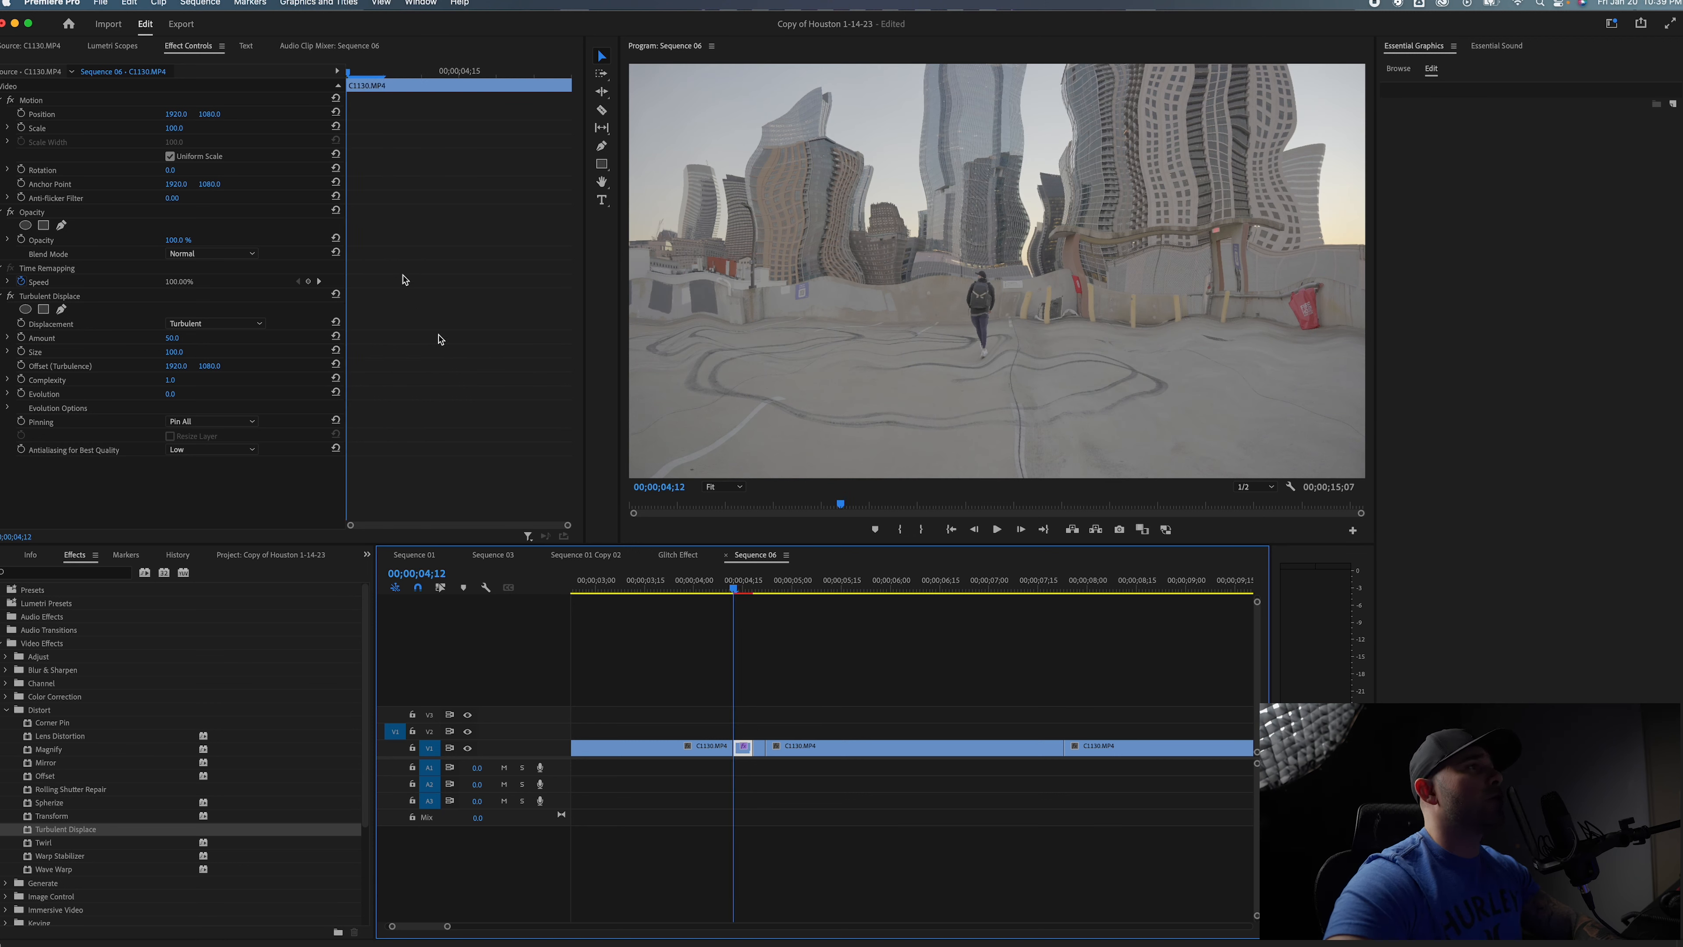
pyautogui.click(22, 128)
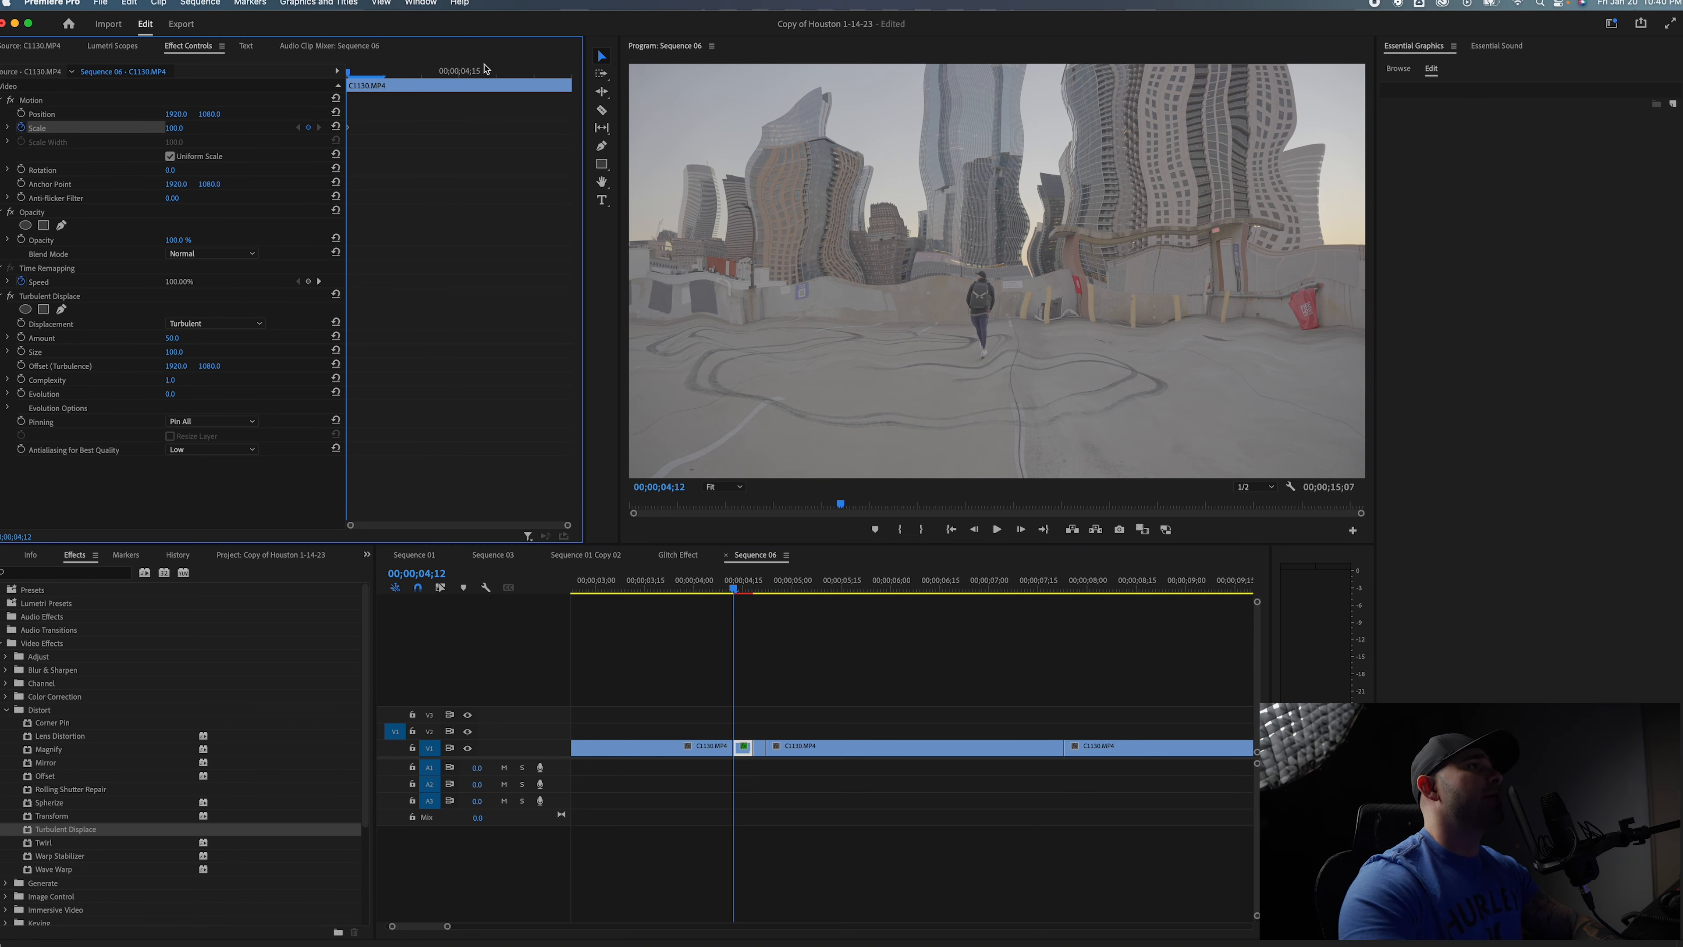
pyautogui.press('Right')
pyautogui.press('Right')
pyautogui.press('Right')
pyautogui.press('Right')
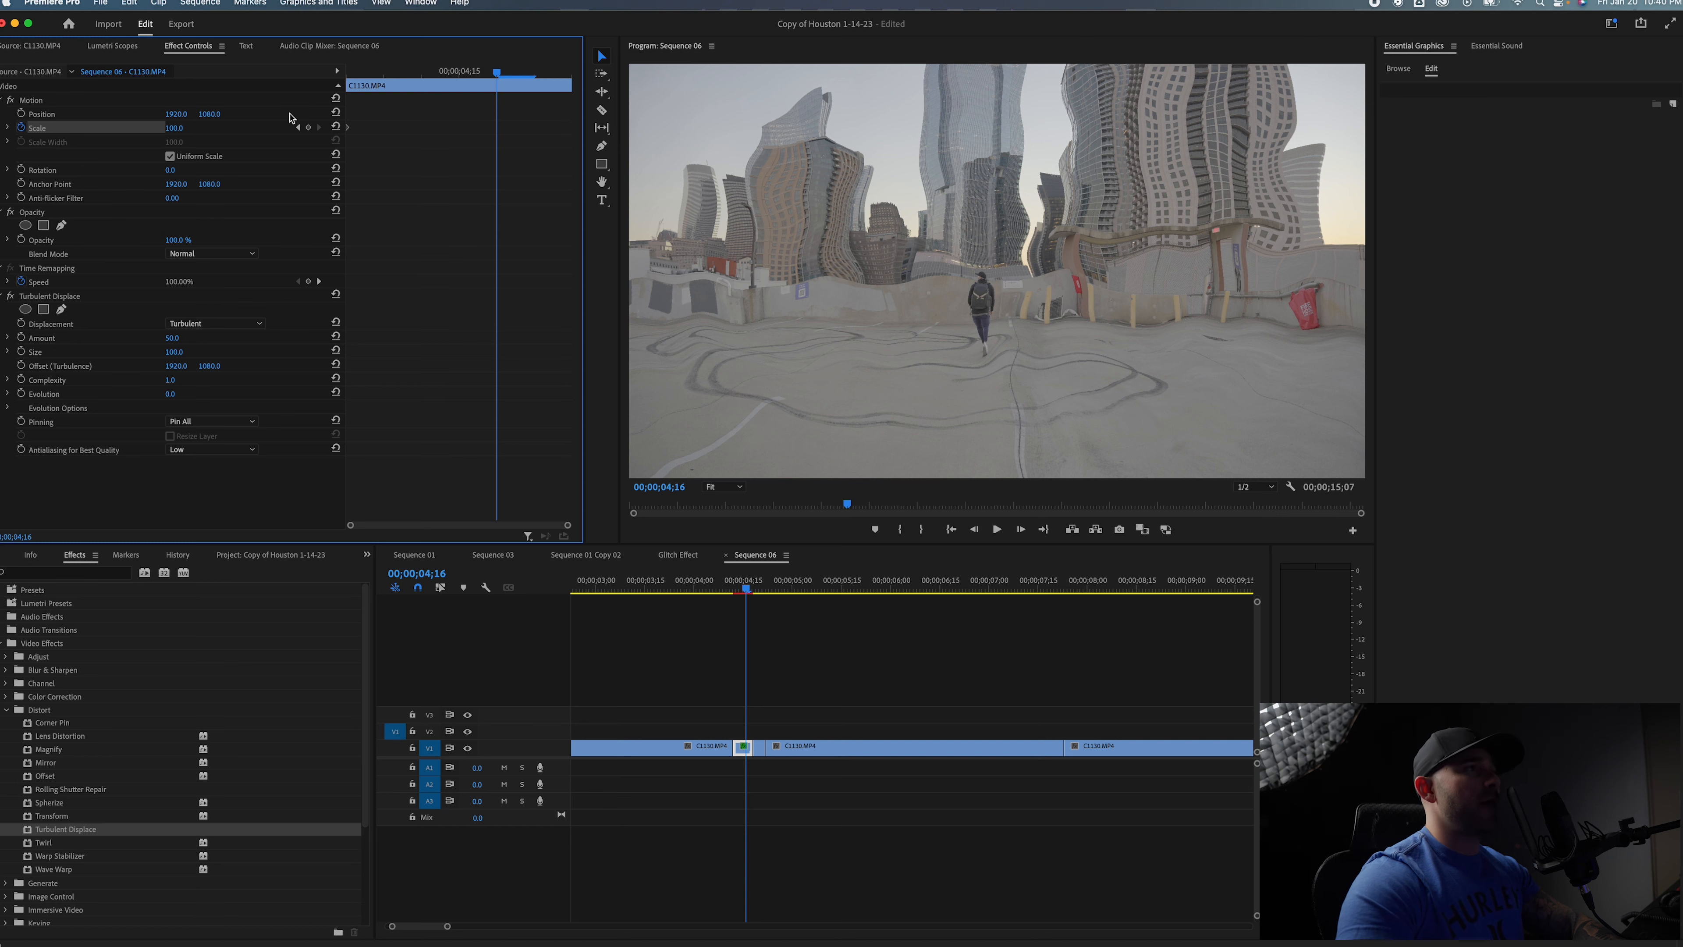
pyautogui.moveTo(174, 128)
pyautogui.mouseDown()
pyautogui.moveTo(227, 128)
pyautogui.moveTo(183, 129)
pyautogui.mouseUp()
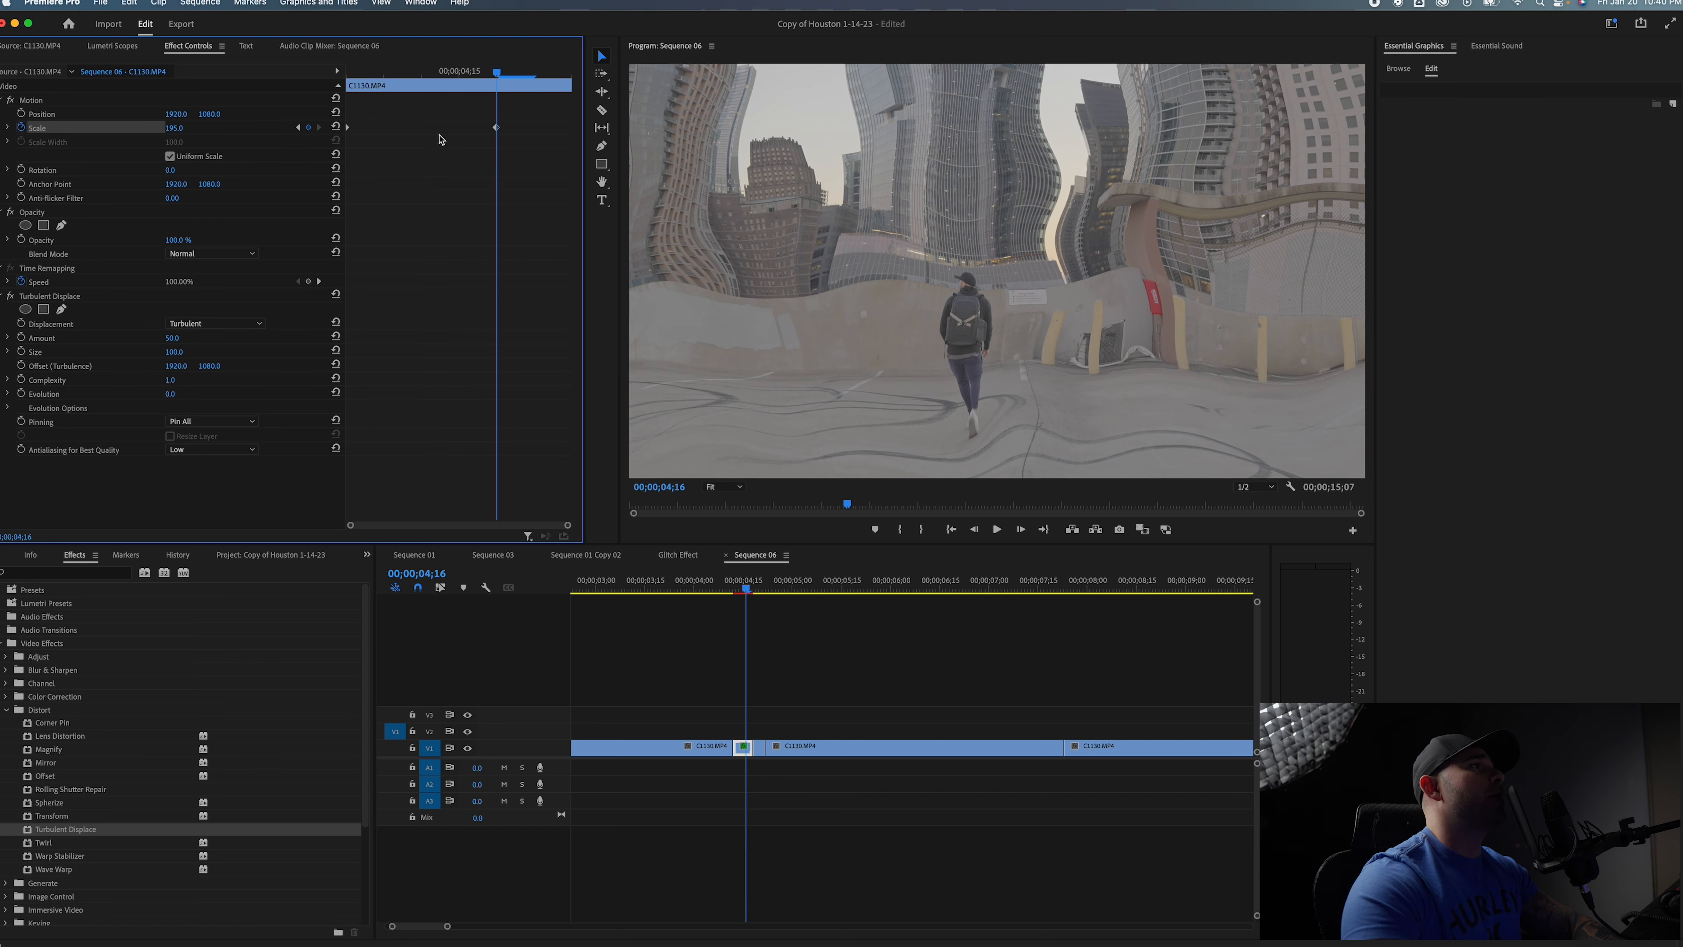
pyautogui.click(175, 128)
pyautogui.write('163.3')
pyautogui.press('Return')
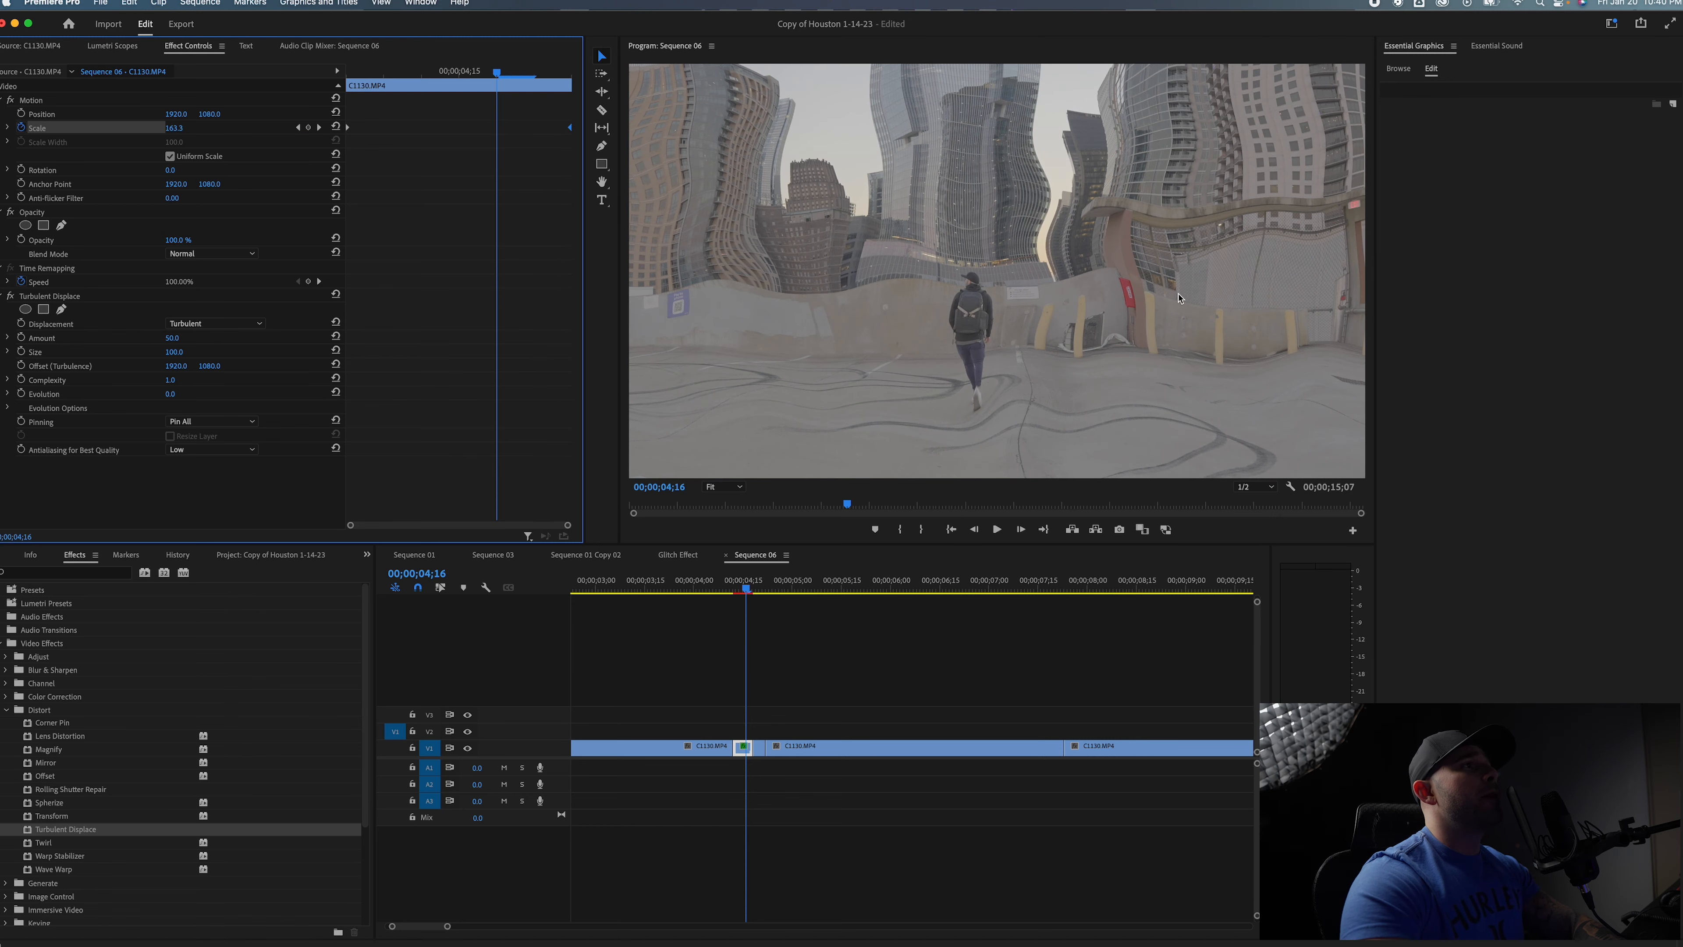
# Apply Turbulent Displace to the short segment just after the second edit point.
pyautogui.click(746, 590)
pyautogui.moveTo(746, 590); pyautogui.dragTo(759, 594)
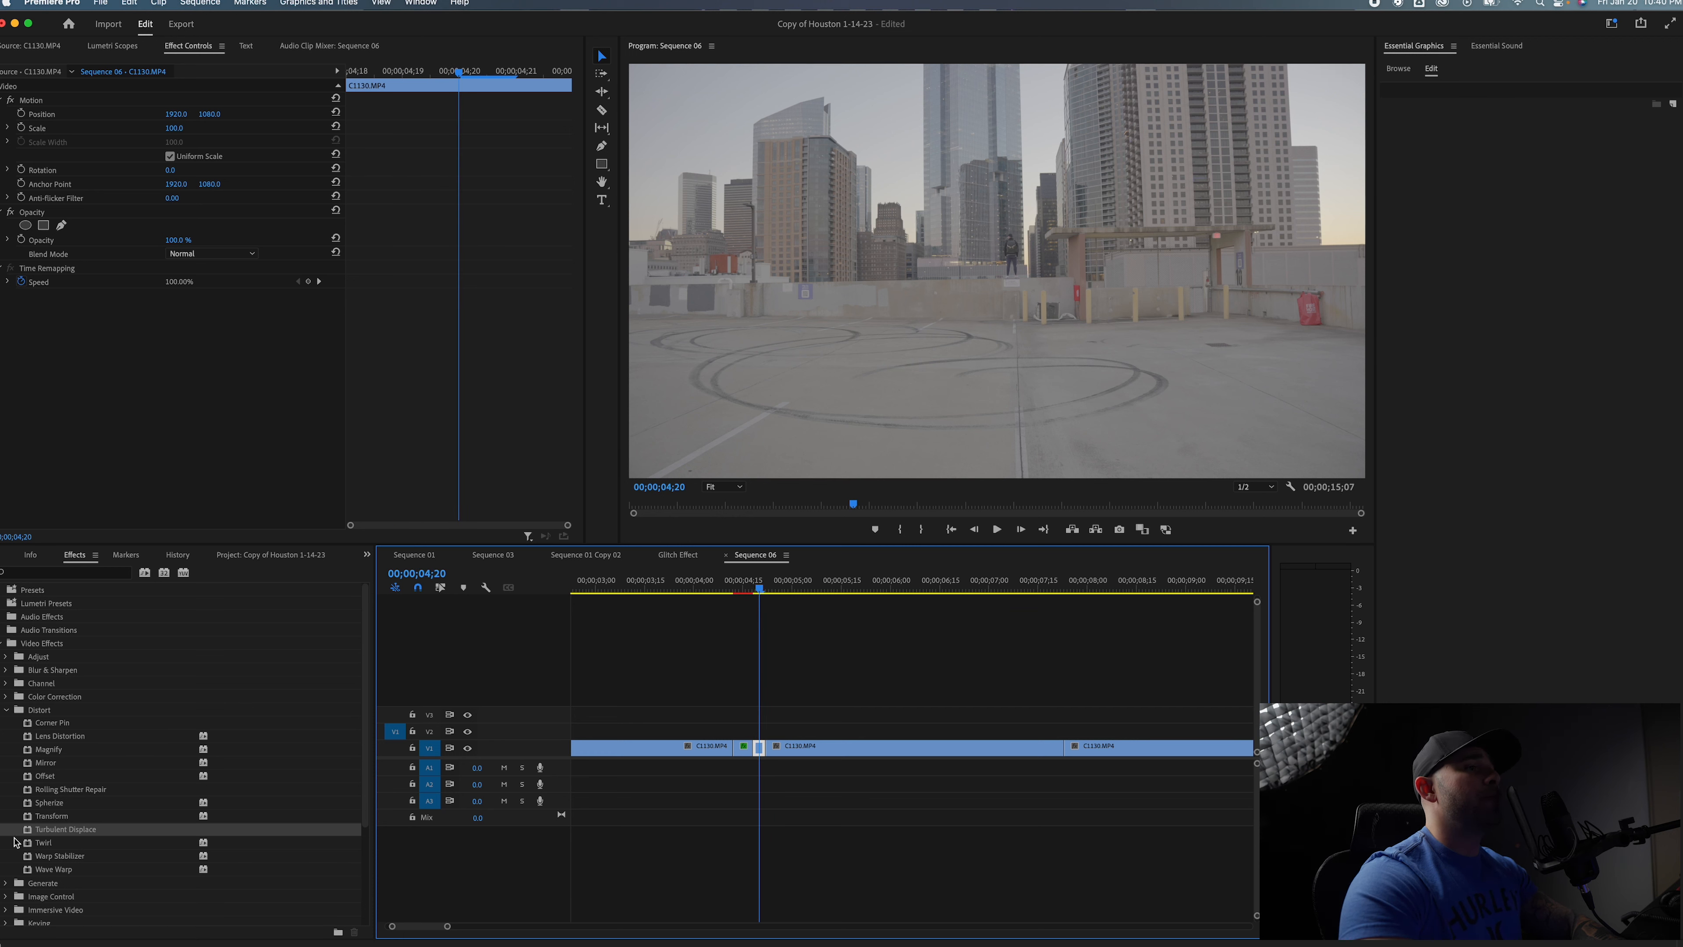
pyautogui.moveTo(30, 832); pyautogui.dragTo(586, 758)
pyautogui.moveTo(745, 752); pyautogui.dragTo(759, 753)
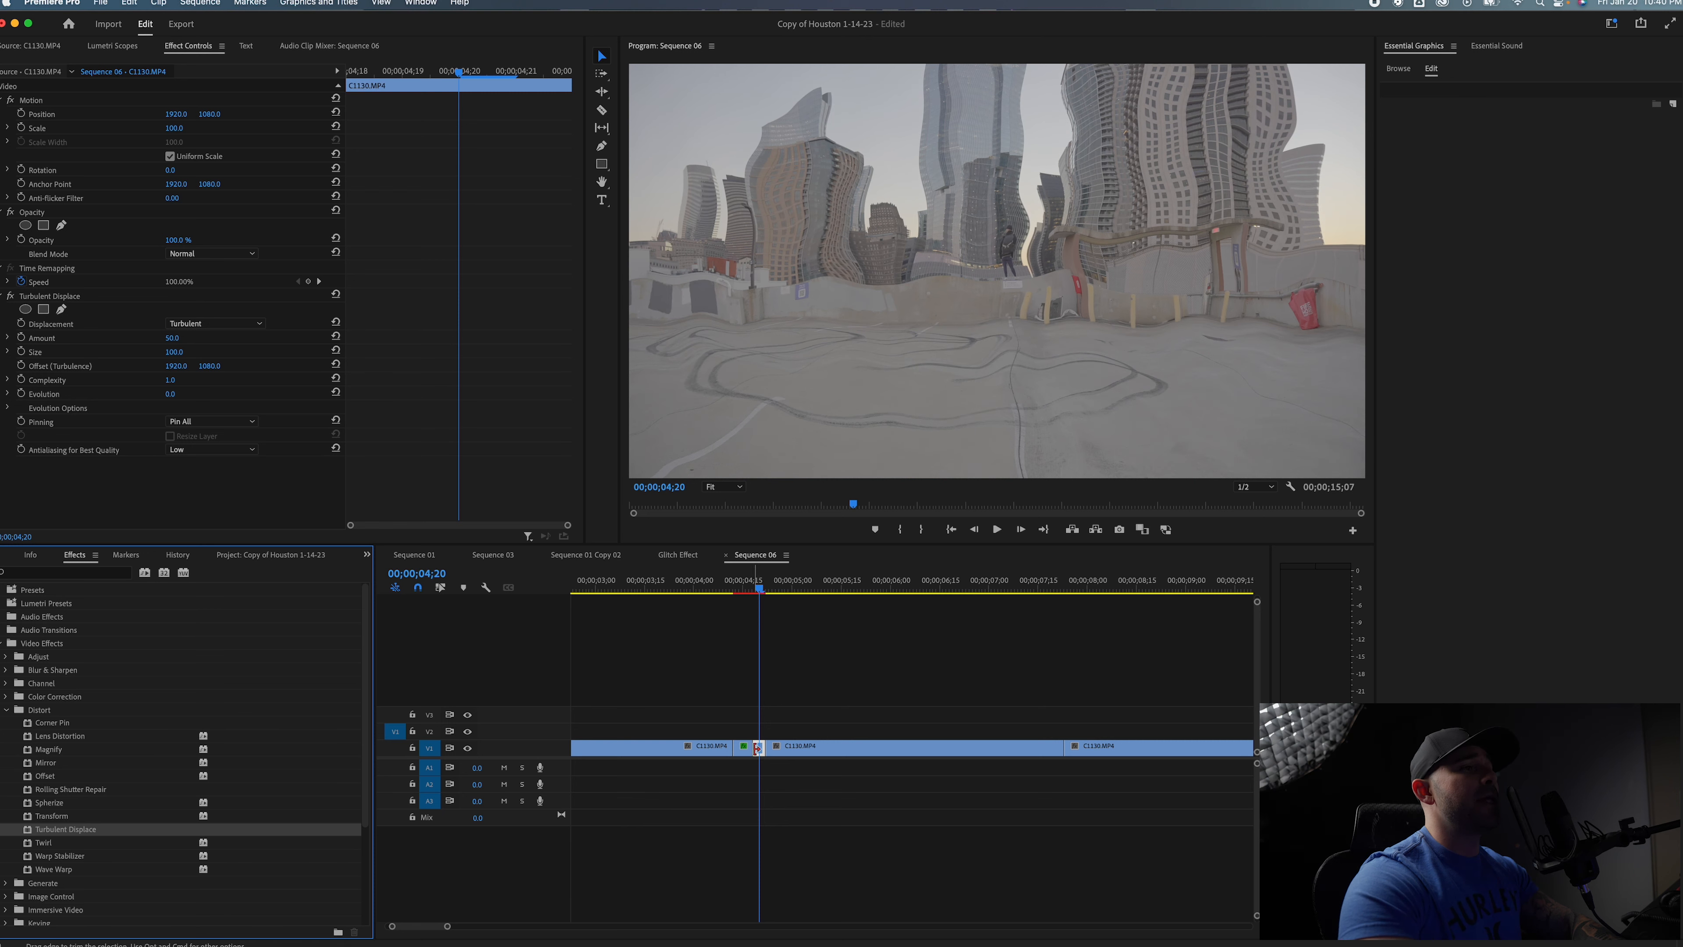
# Keyframe the second distorted segment's Scale at 210 on its first frame, 00;00;04;18.
pyautogui.click(460, 98)
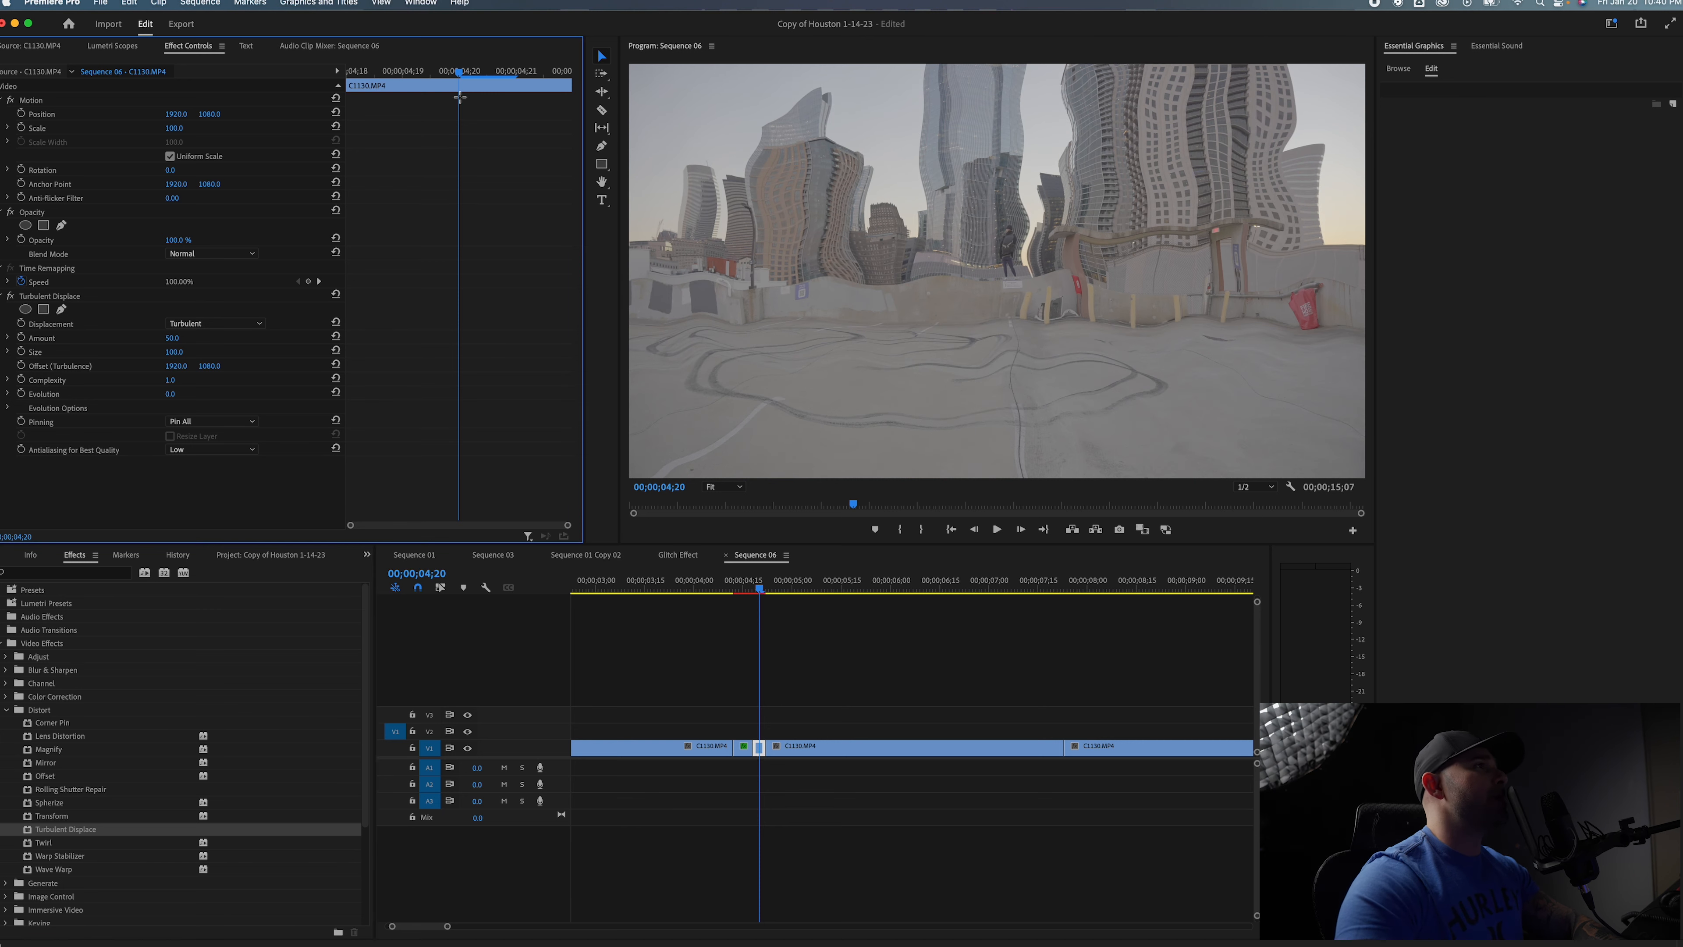
pyautogui.press('Left')
pyautogui.press('Left')
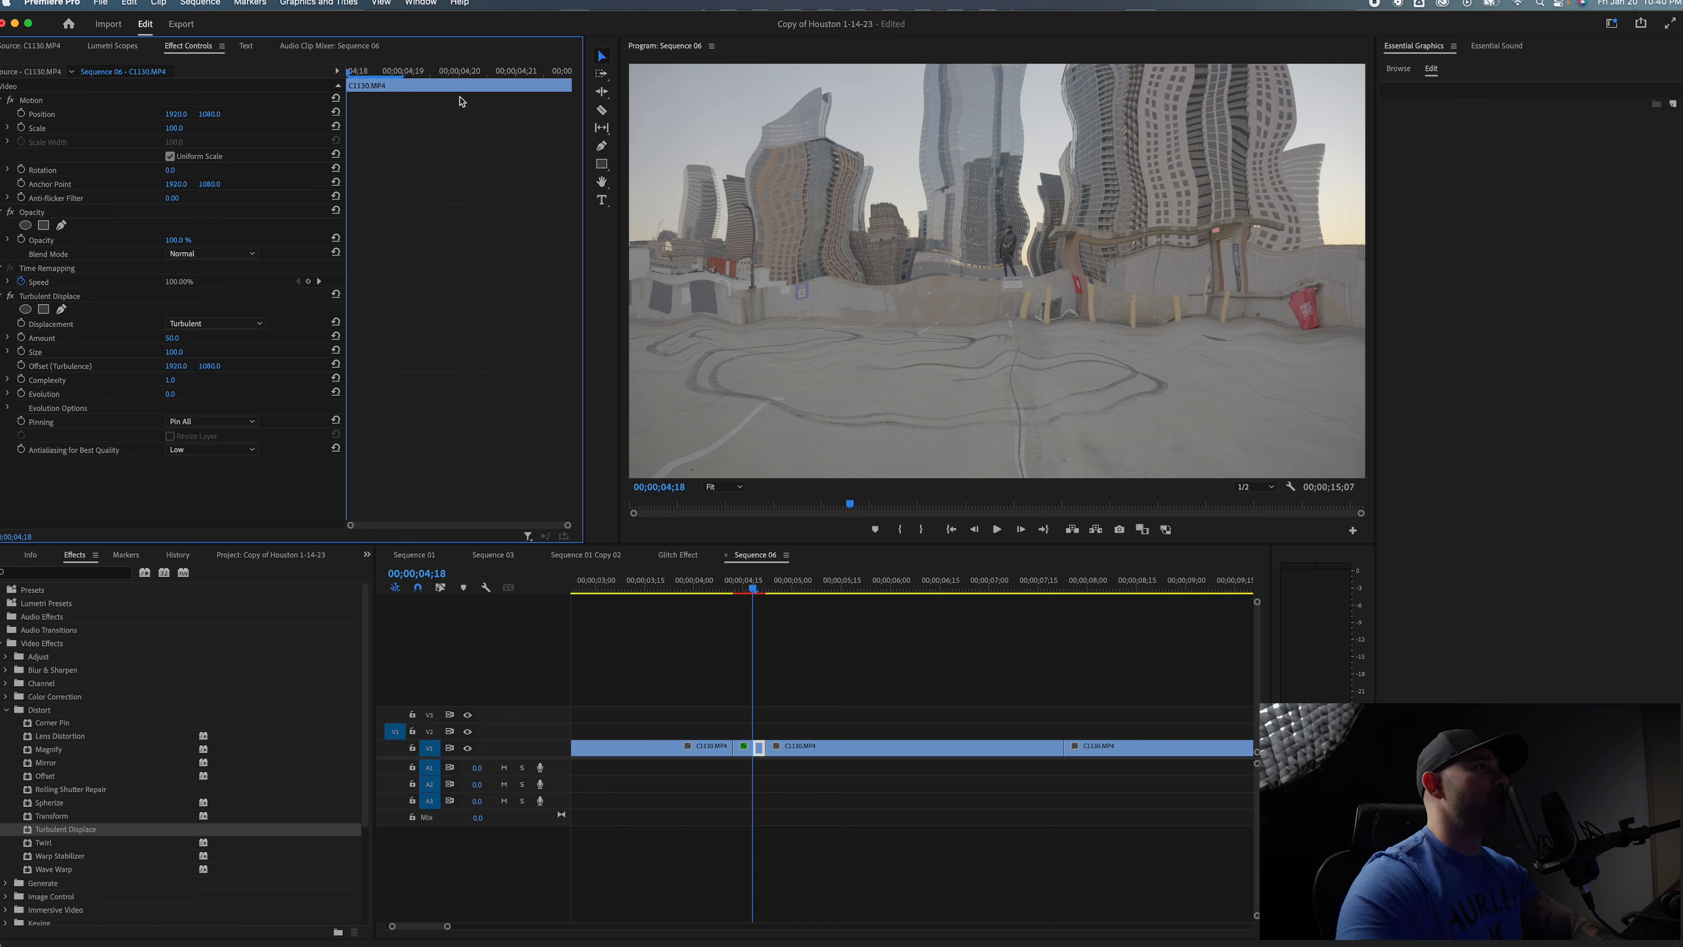
pyautogui.moveTo(192, 134); pyautogui.dragTo(261, 128)
pyautogui.click(21, 128)
# Add a second Scale keyframe of 101 at 00;00;04;21 and move it to the end of the segment.
pyautogui.press('Right')
pyautogui.press('Right')
pyautogui.press('Right')
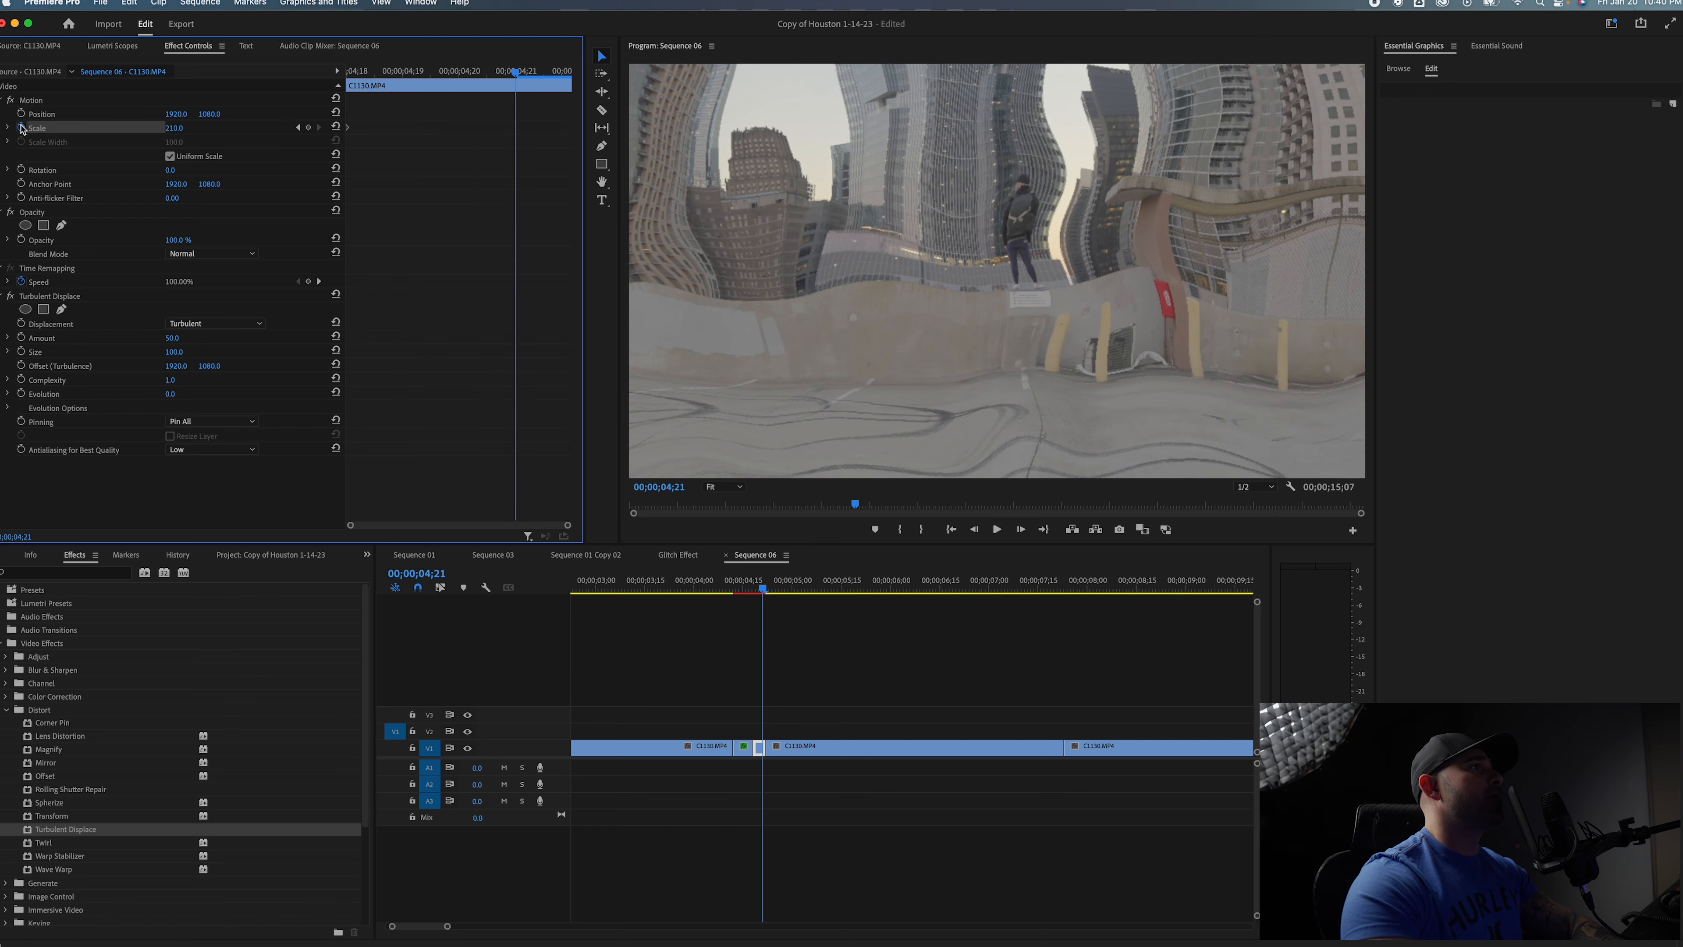
pyautogui.moveTo(179, 132); pyautogui.dragTo(106, 132)
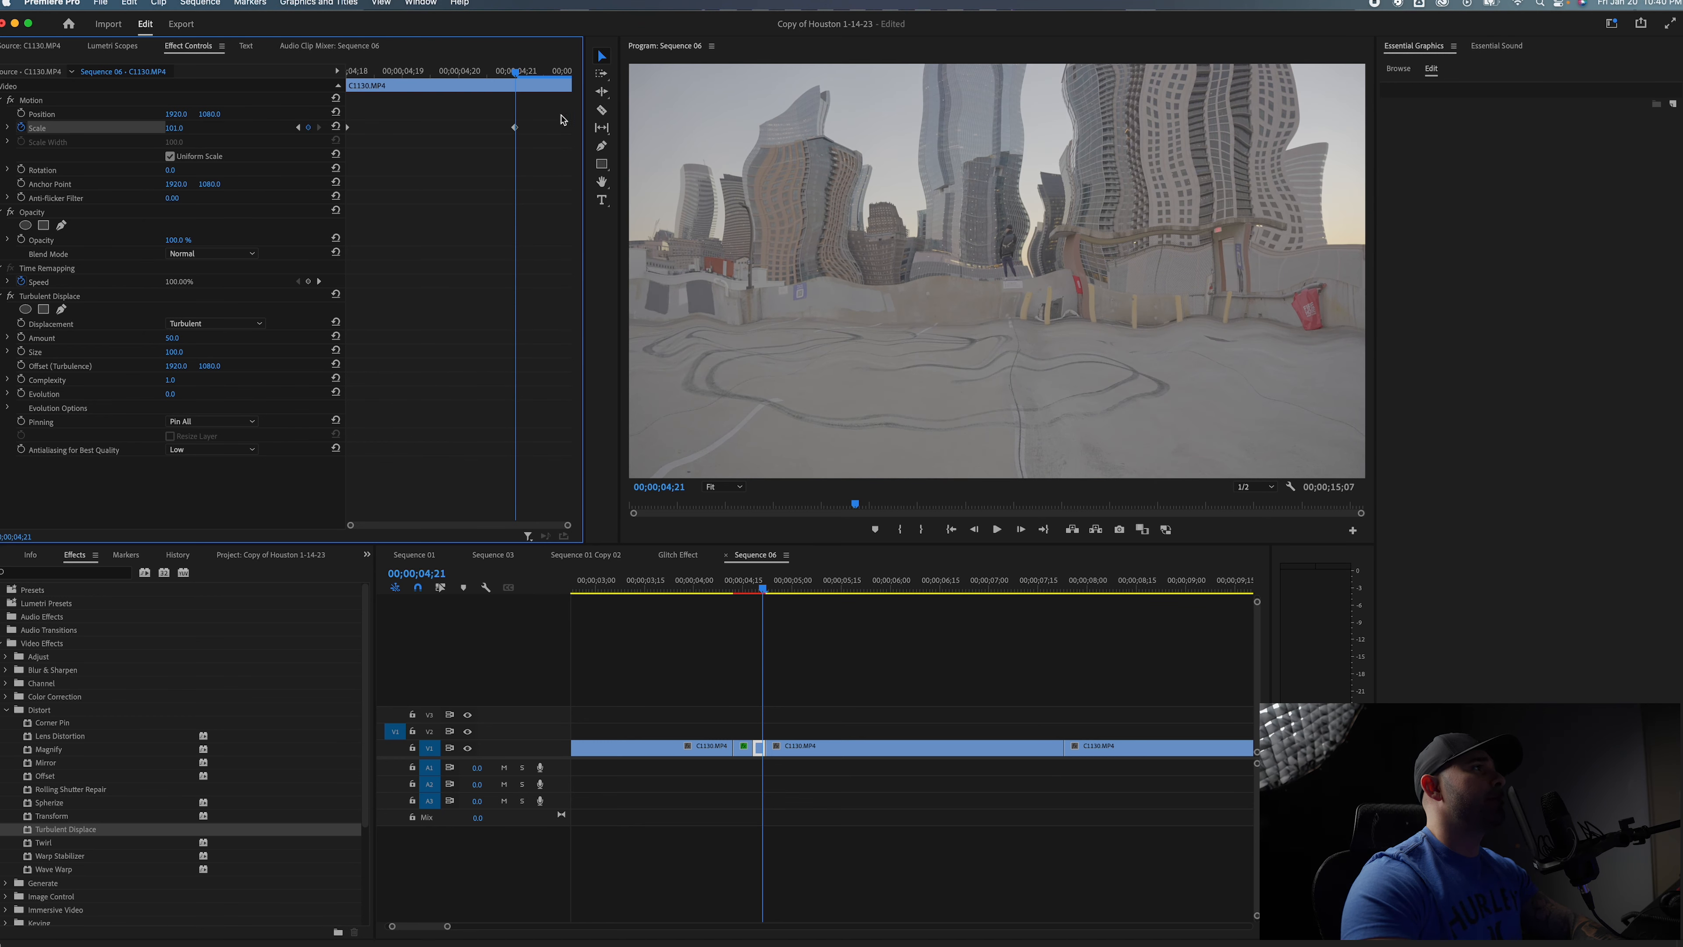
pyautogui.moveTo(519, 126); pyautogui.dragTo(576, 138)
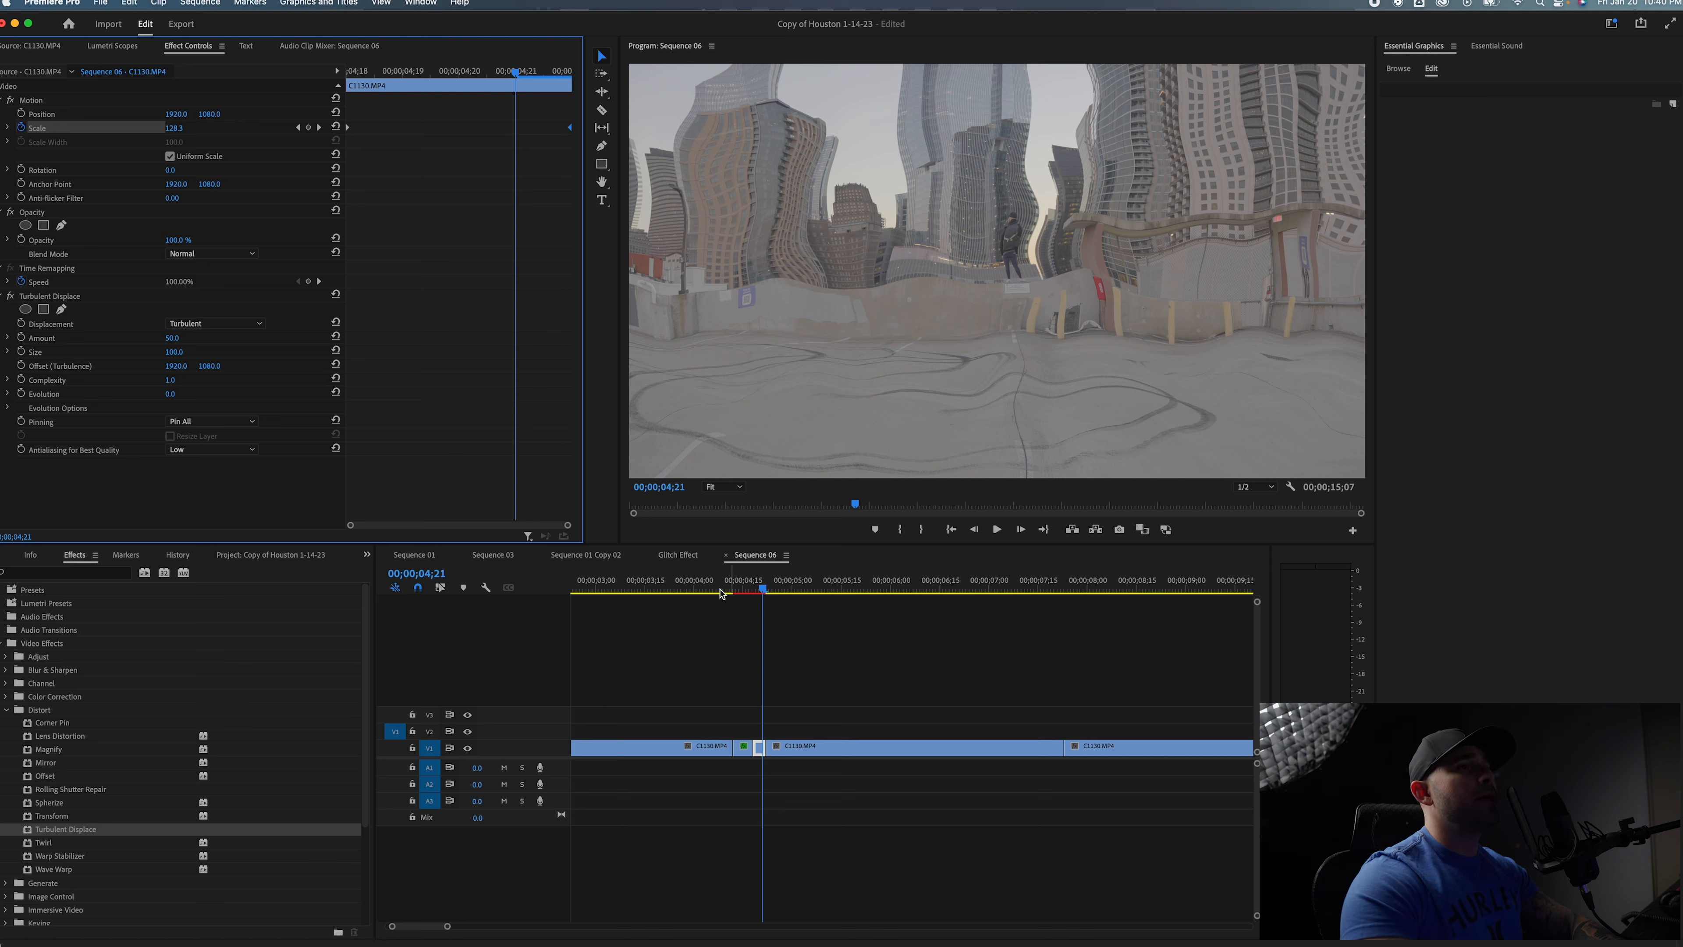
# Mark an In point at 00;00;03;17, render the sequence from there and play through the zoom transition.
pyautogui.click(652, 590)
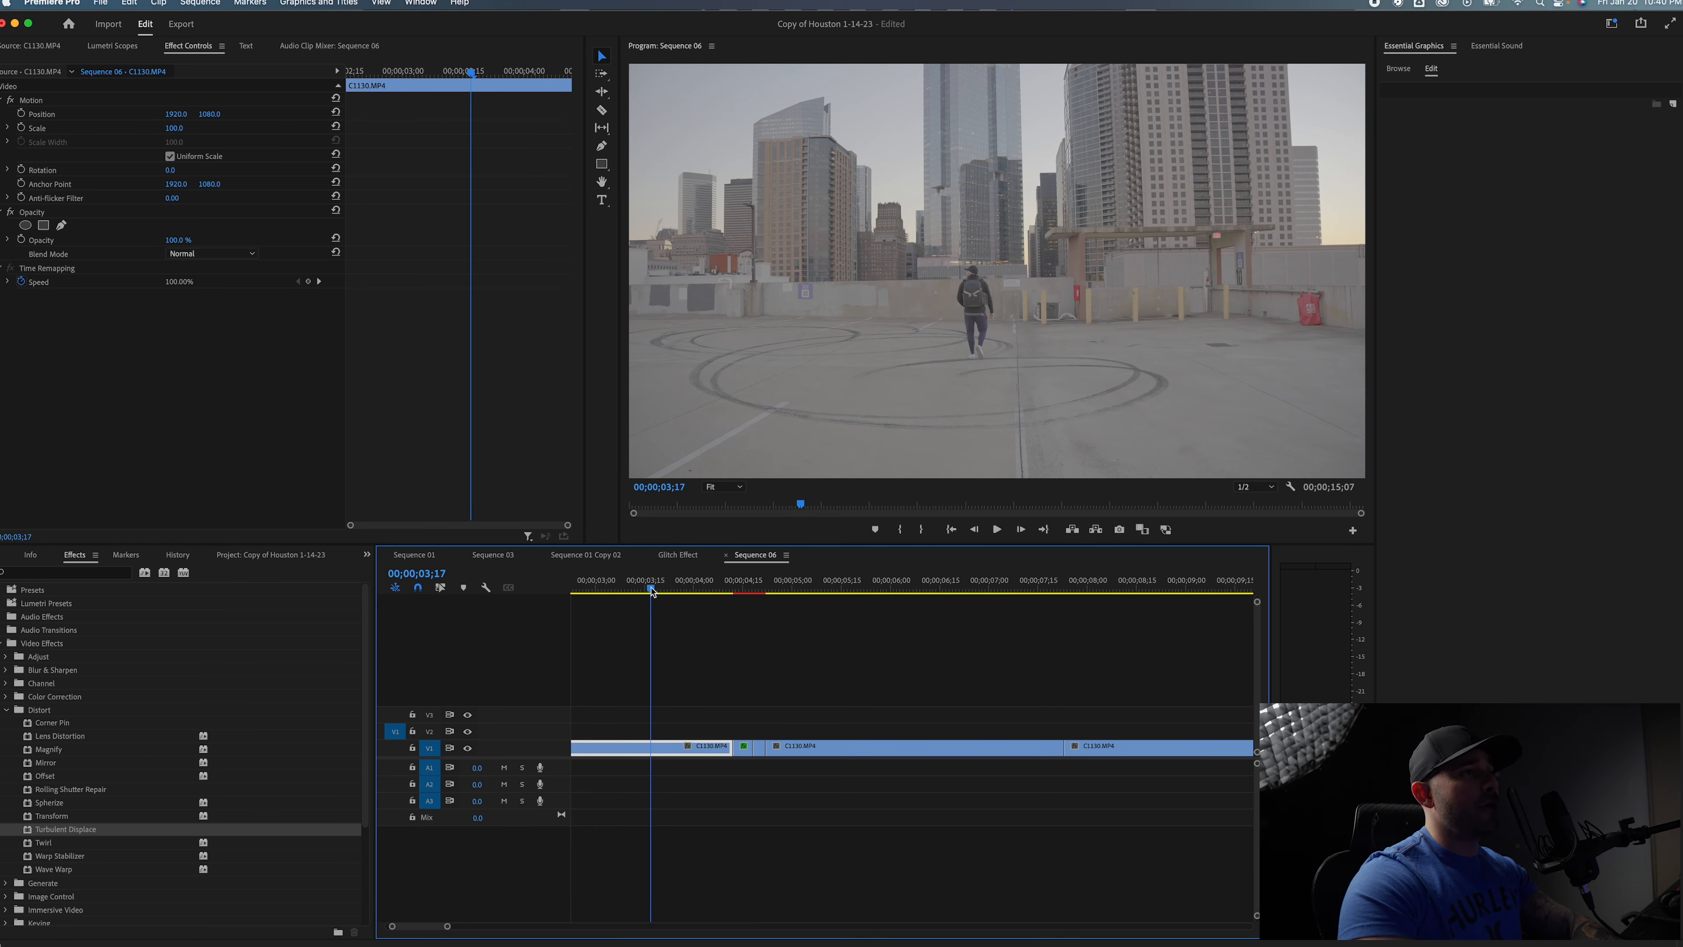
pyautogui.press('i')
pyautogui.press('Return')
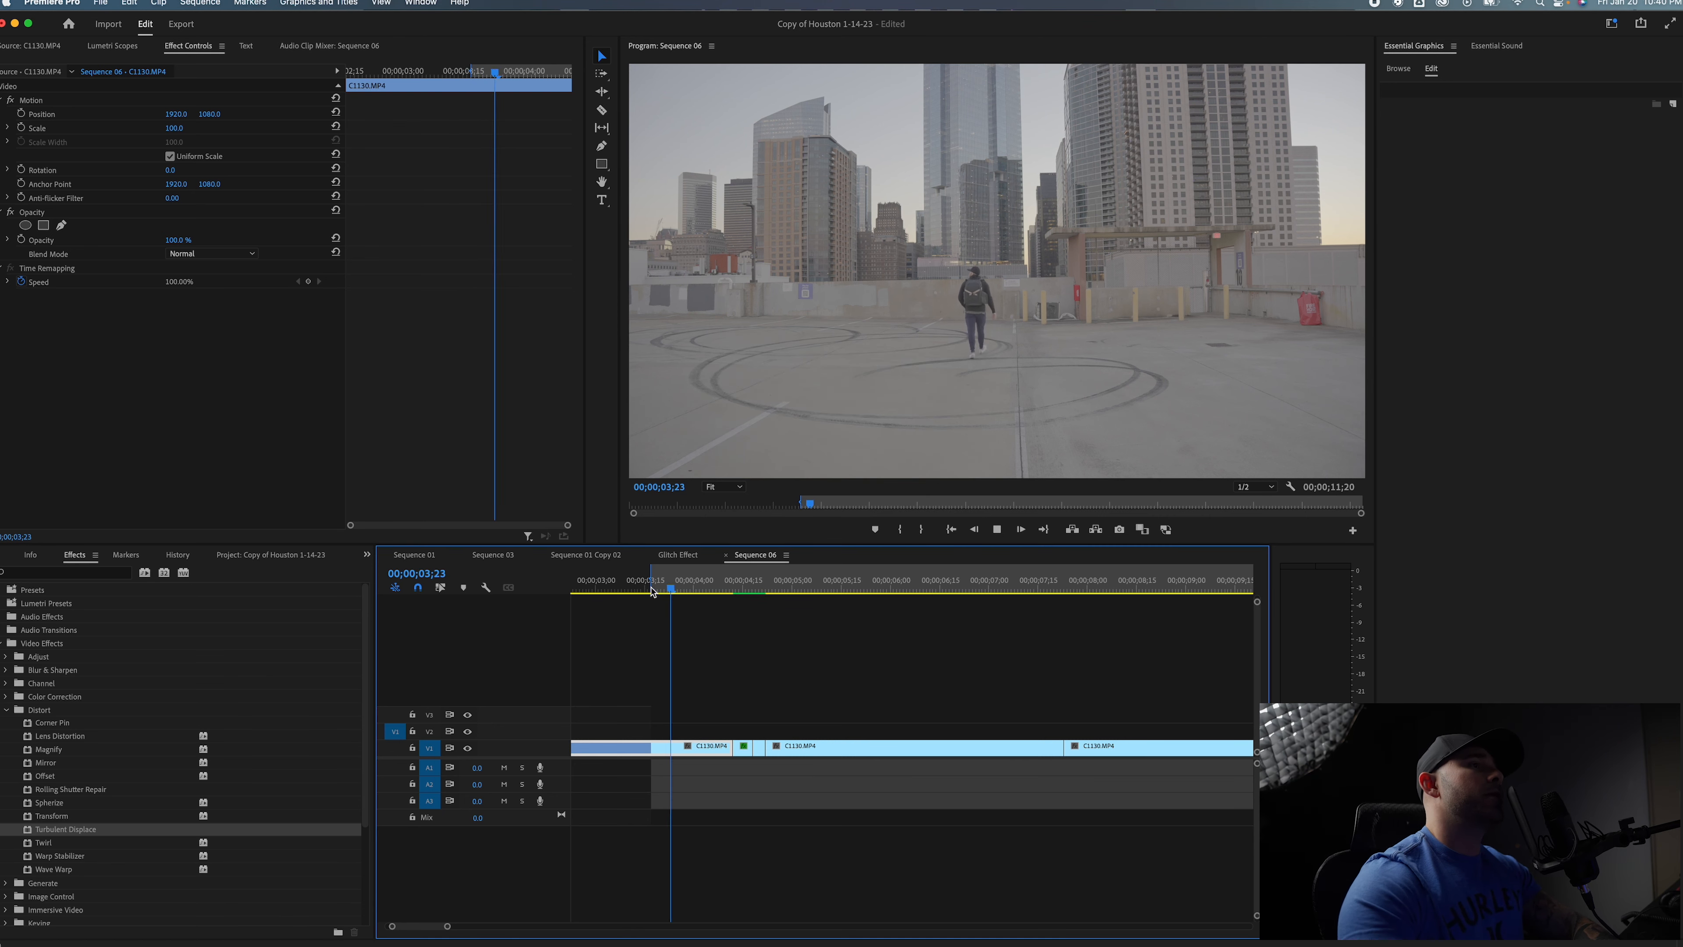
pyautogui.press('space')
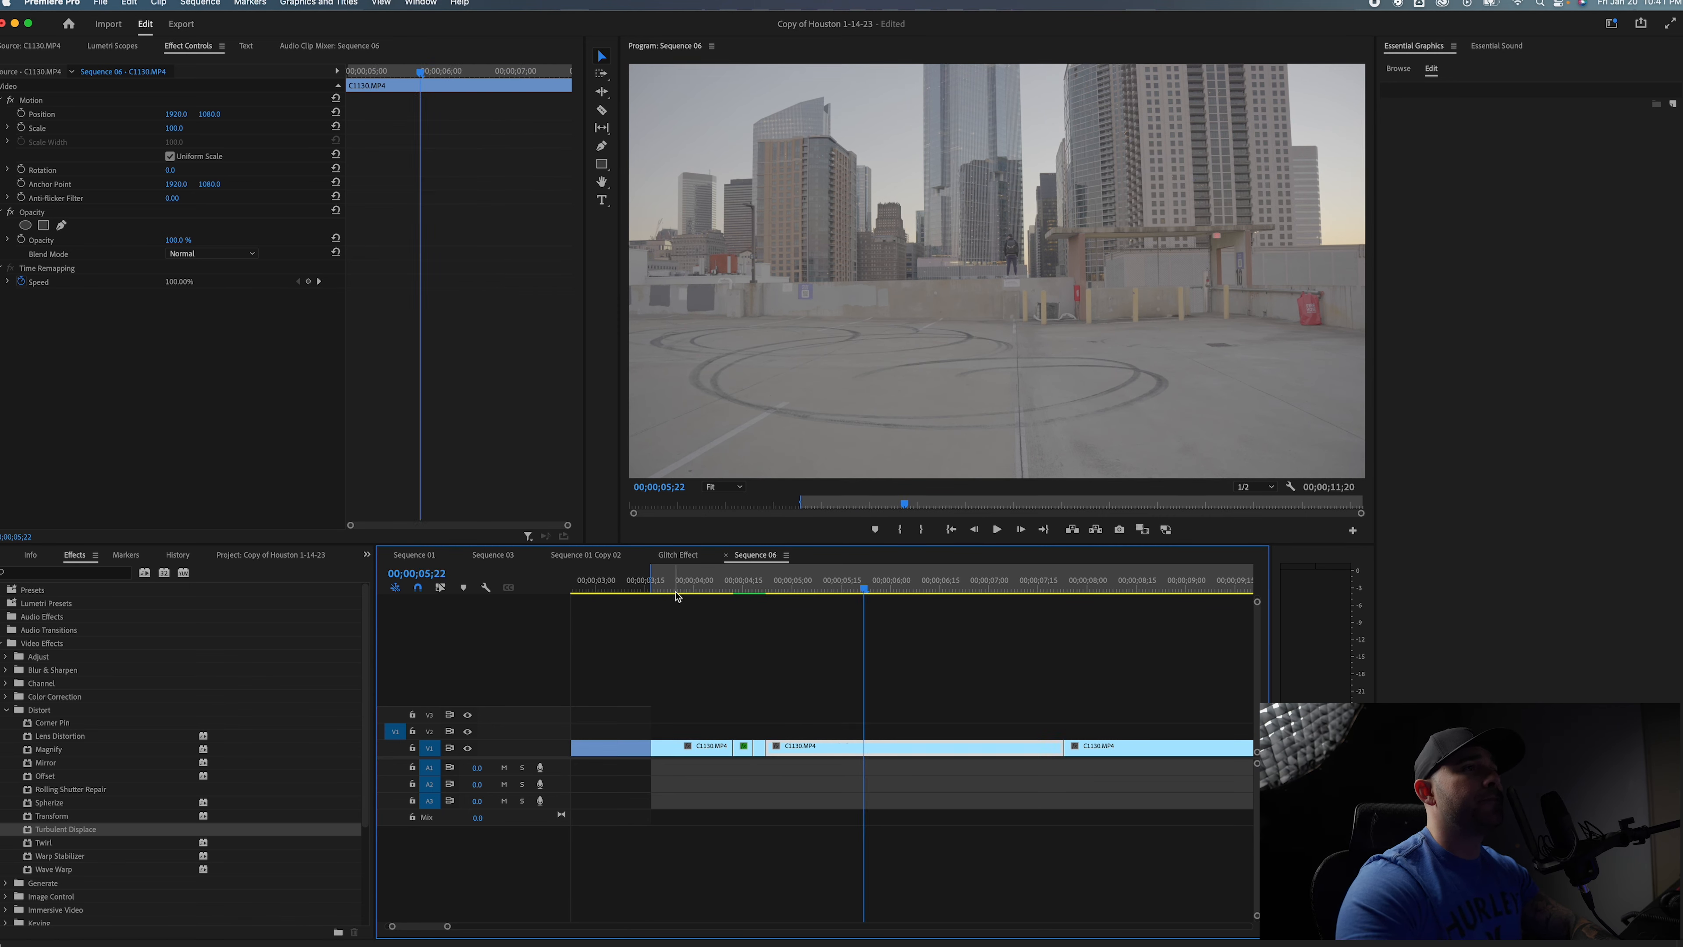
# Replay the rendered transition from the In point and inspect the first distorted segment at 00;00;04;14.
pyautogui.press('Return')
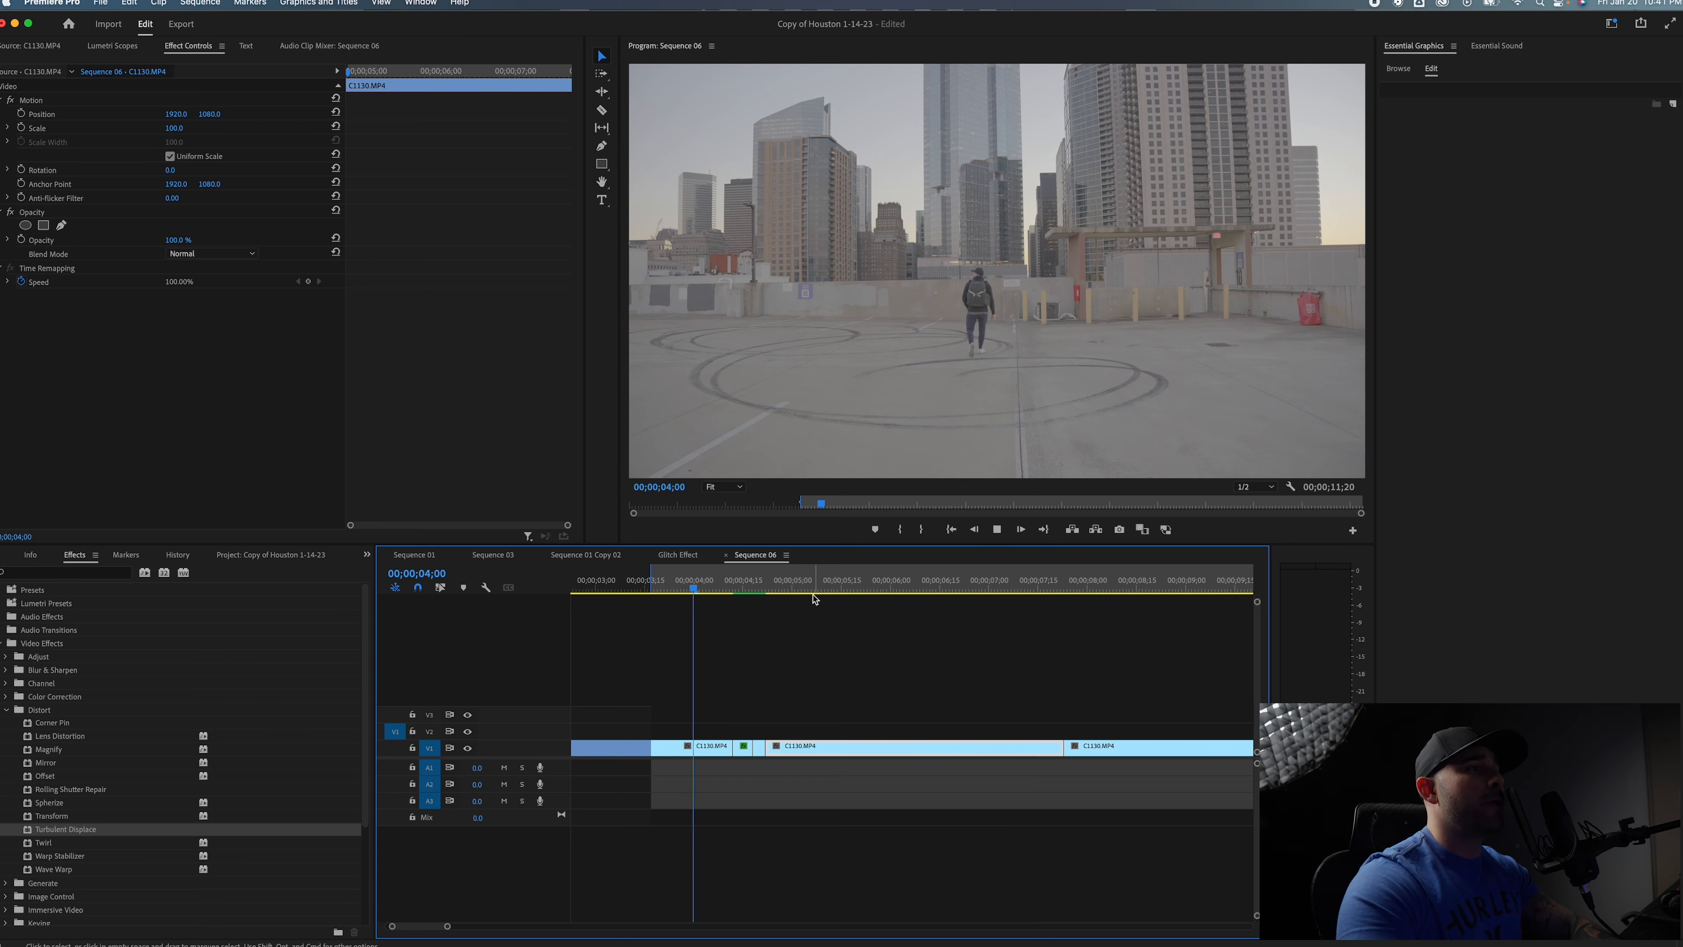
pyautogui.press('space')
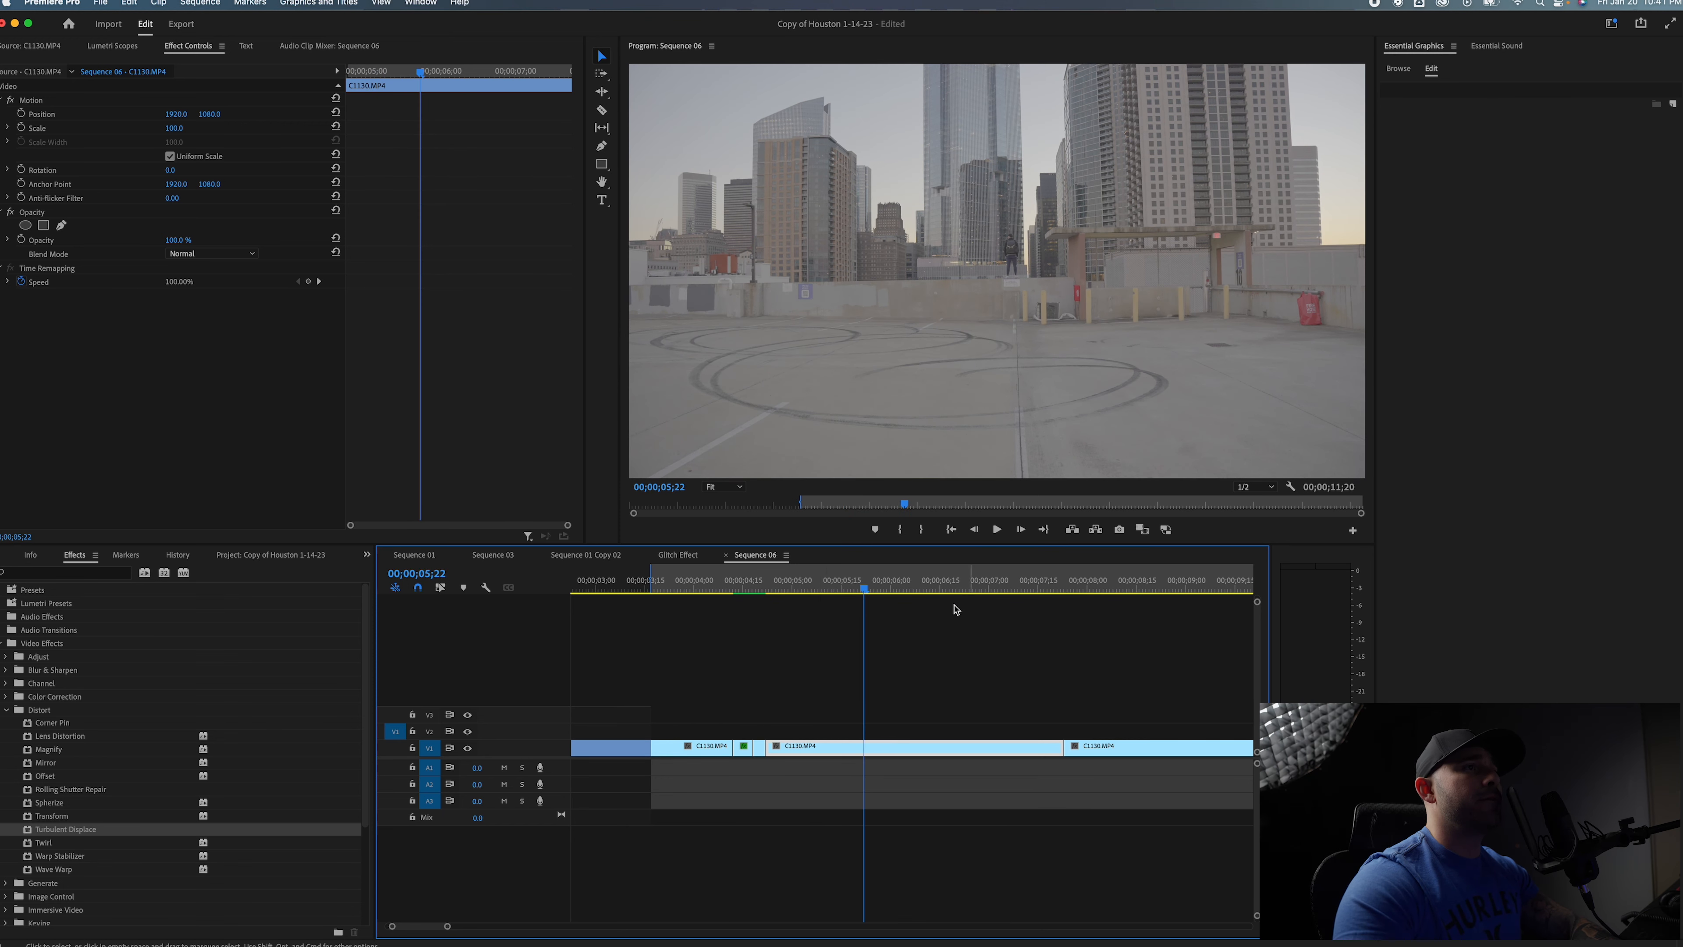
pyautogui.click(746, 597)
pyautogui.click(739, 587)
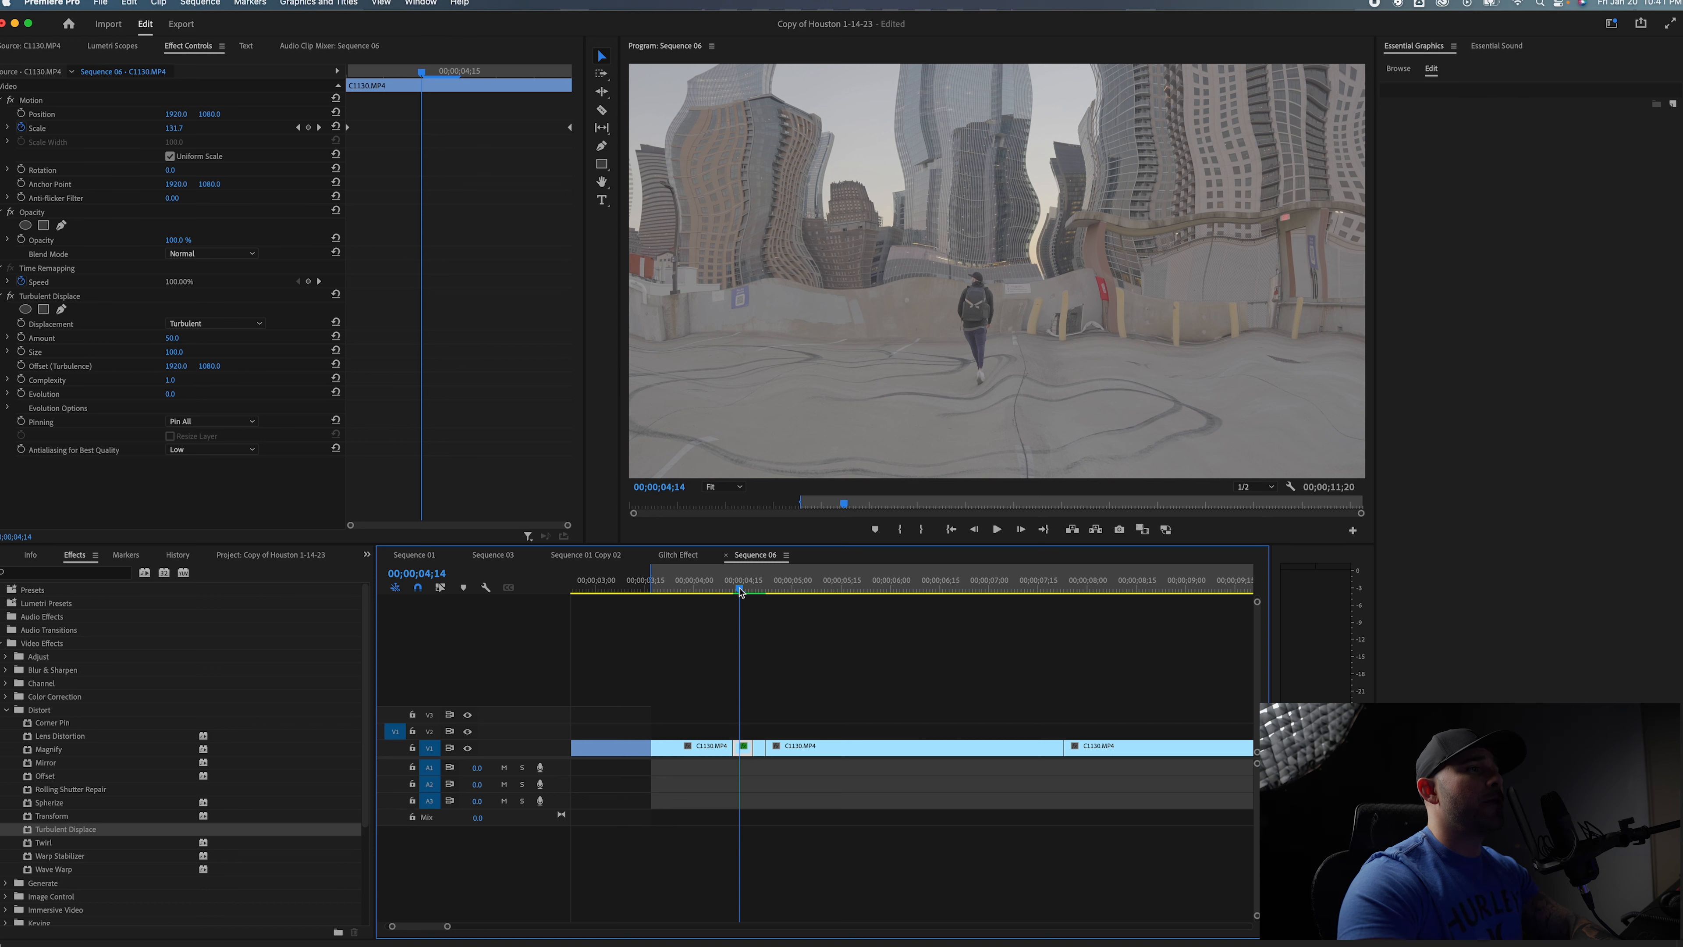